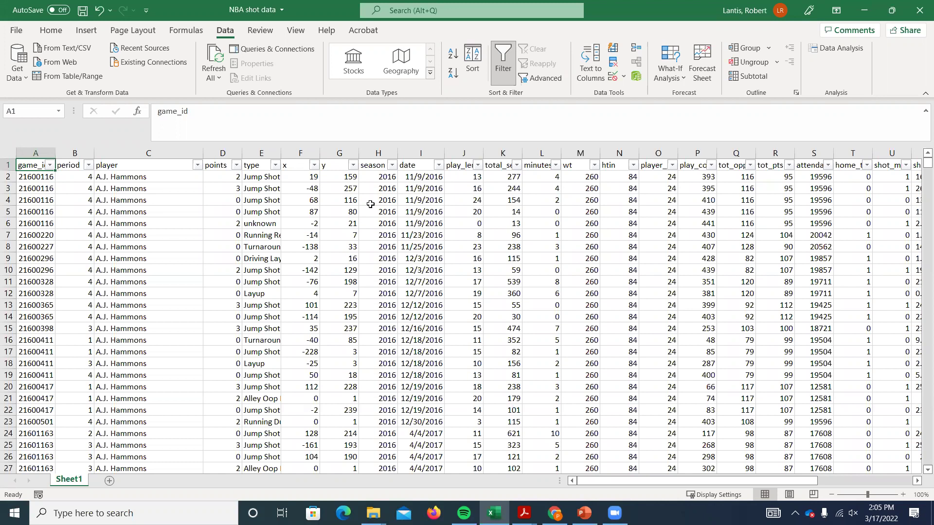
# - Select the entire NBA shot data table on Sheet1 and switch its header filter off and on again
pyautogui.hotkey('ctrl', 'shift', 'Right')
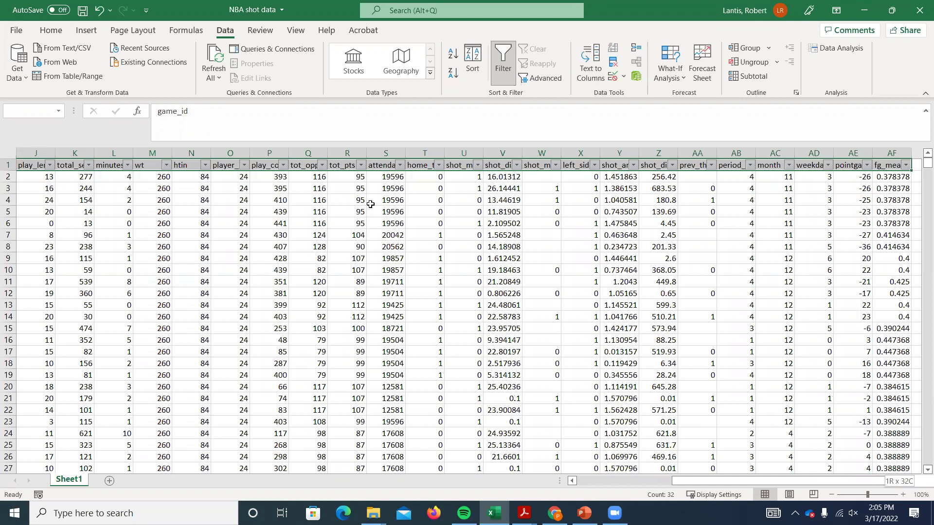
pyautogui.hotkey('ctrl', 'shift', 'Down')
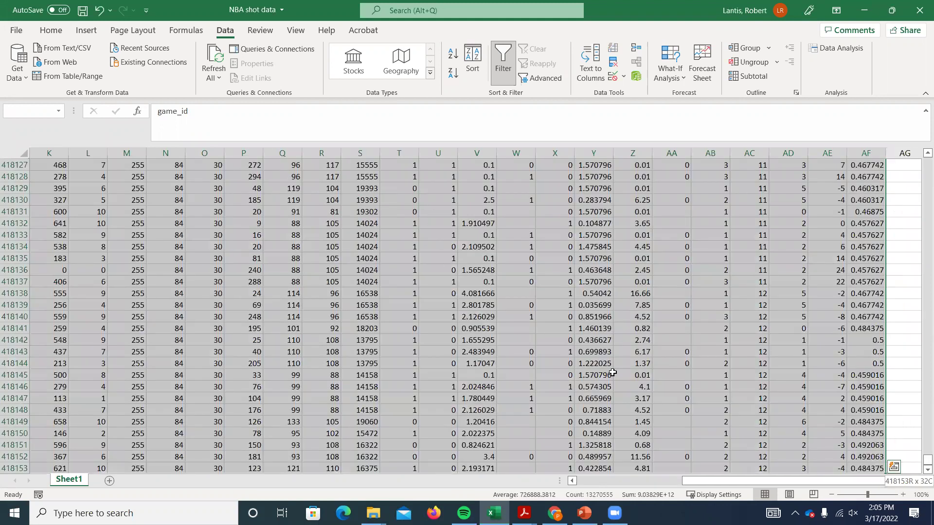
pyautogui.scroll(-2, 536, 335)
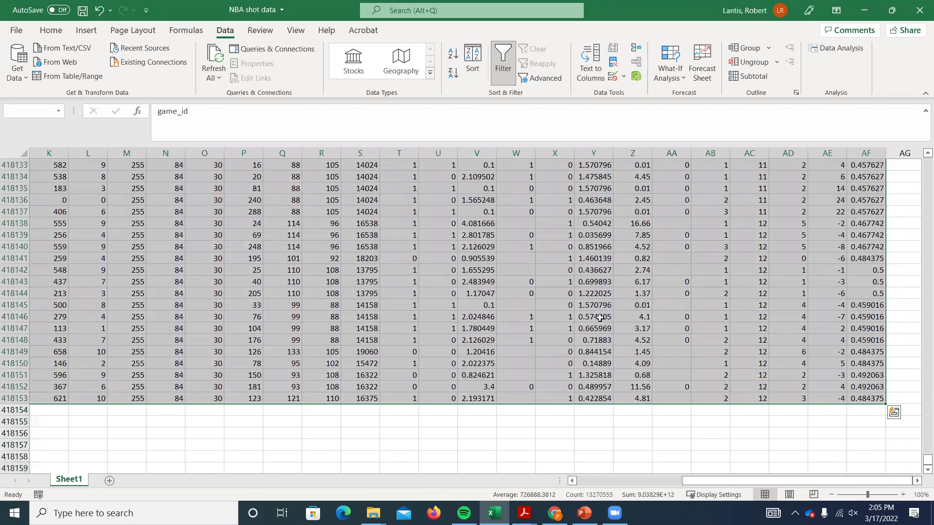
pyautogui.click(501, 62)
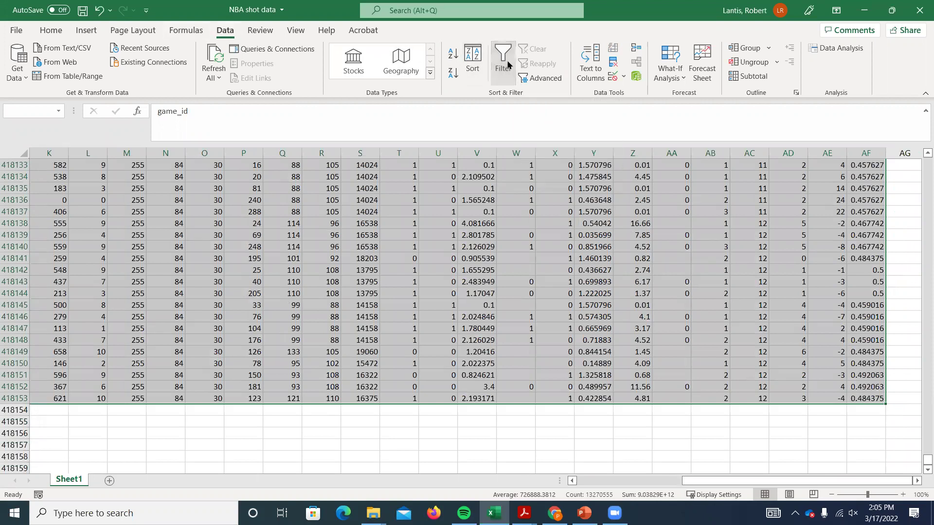
pyautogui.click(504, 78)
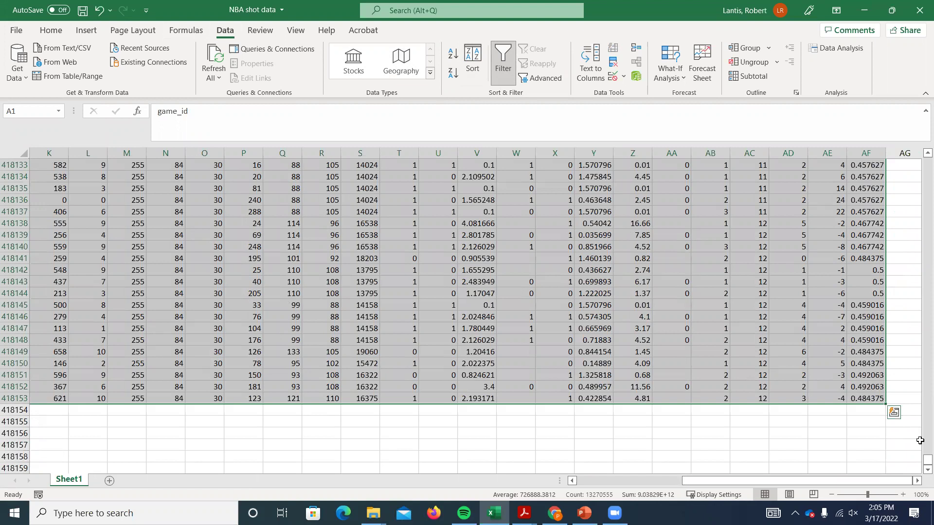
# - Look through the table's column headers from the first column to the last
pyautogui.moveTo(920, 460); pyautogui.dragTo(924, 168)
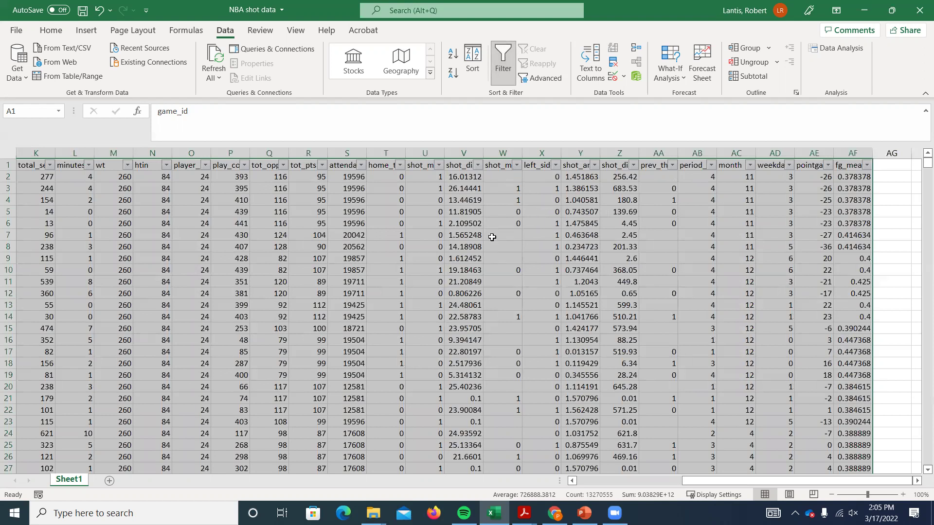
pyautogui.click(768, 191)
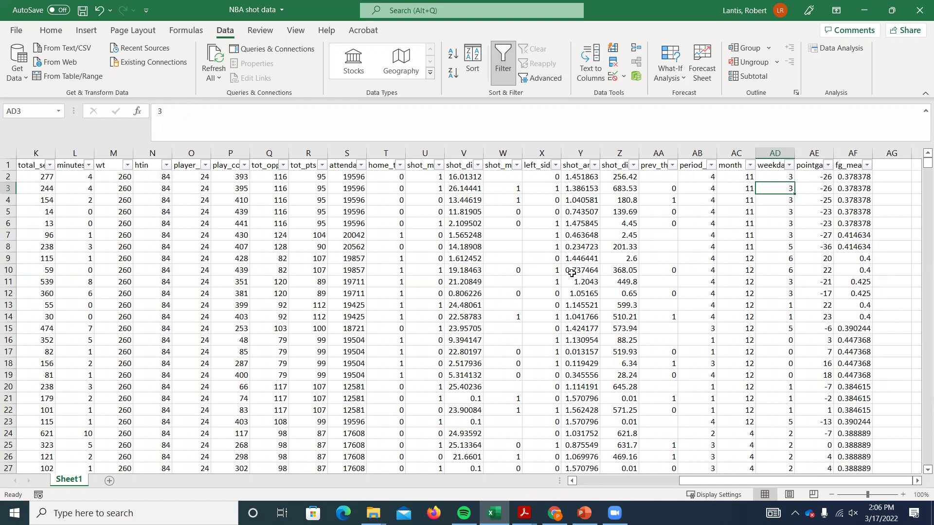
pyautogui.moveTo(745, 480); pyautogui.dragTo(639, 381)
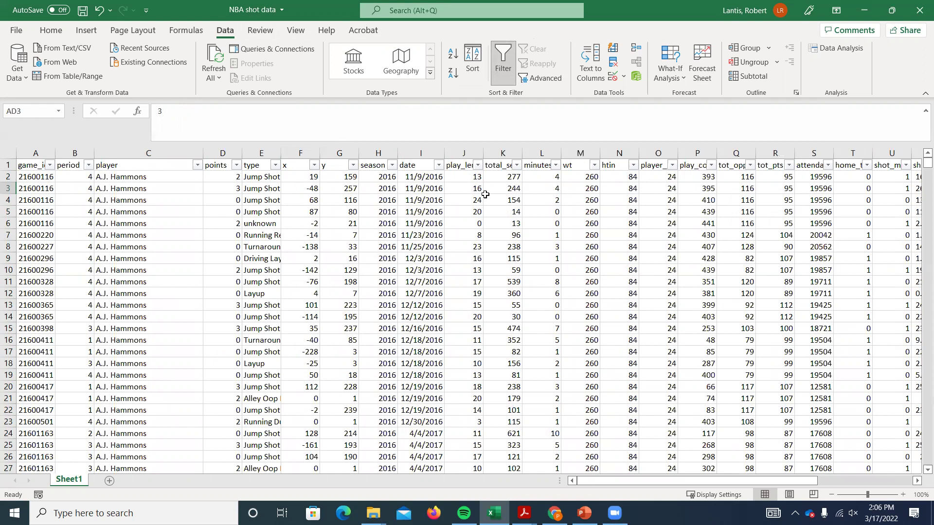
pyautogui.moveTo(688, 484); pyautogui.dragTo(725, 486)
# - Widen columns U and V so the shot_made and shot_distance headers can be read
pyautogui.click(765, 166)
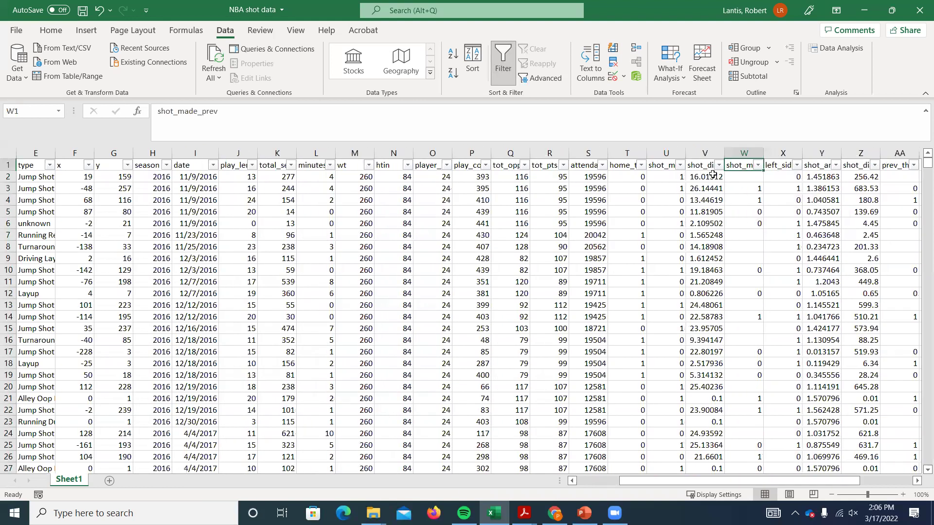
pyautogui.press('Left')
pyautogui.press('Left')
pyautogui.moveTo(686, 153); pyautogui.dragTo(767, 154)
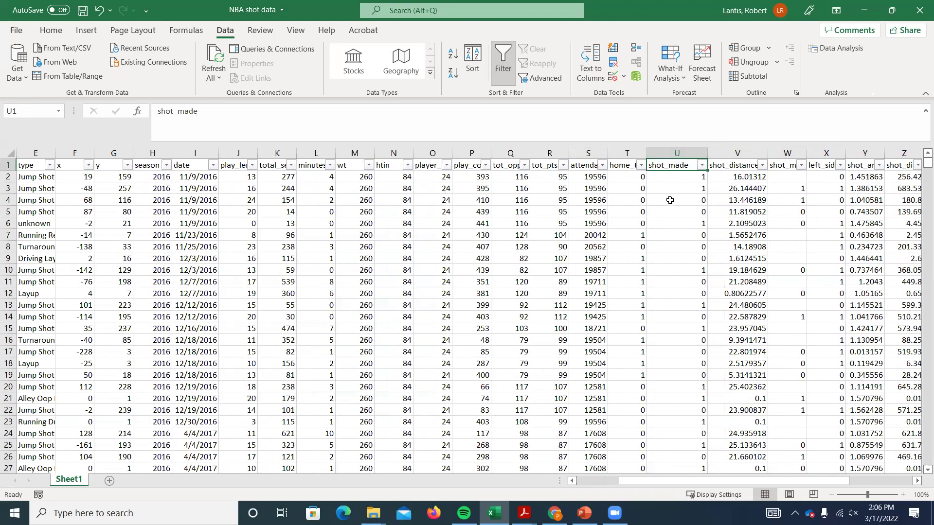
# - Review the shot_made, shot_distance and shot_made_prev headers by selecting them together
pyautogui.moveTo(736, 483); pyautogui.dragTo(820, 491)
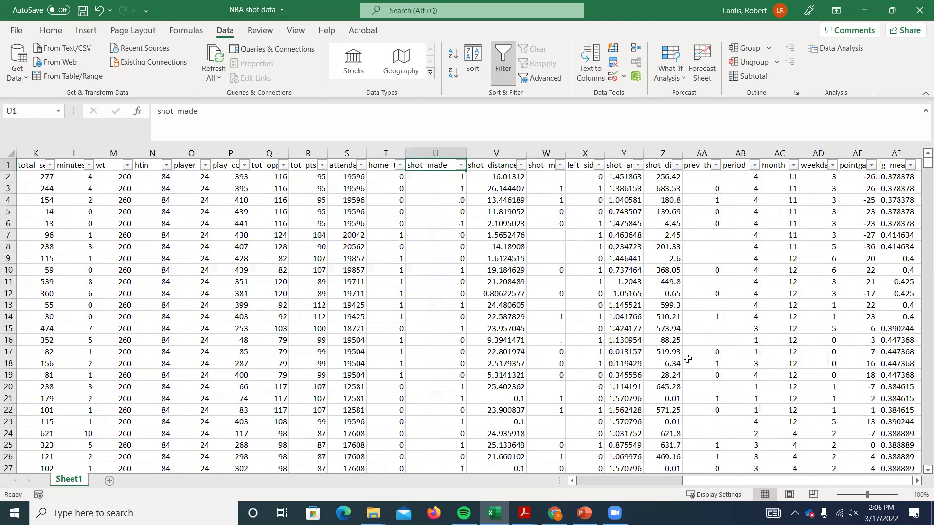
pyautogui.click(551, 167)
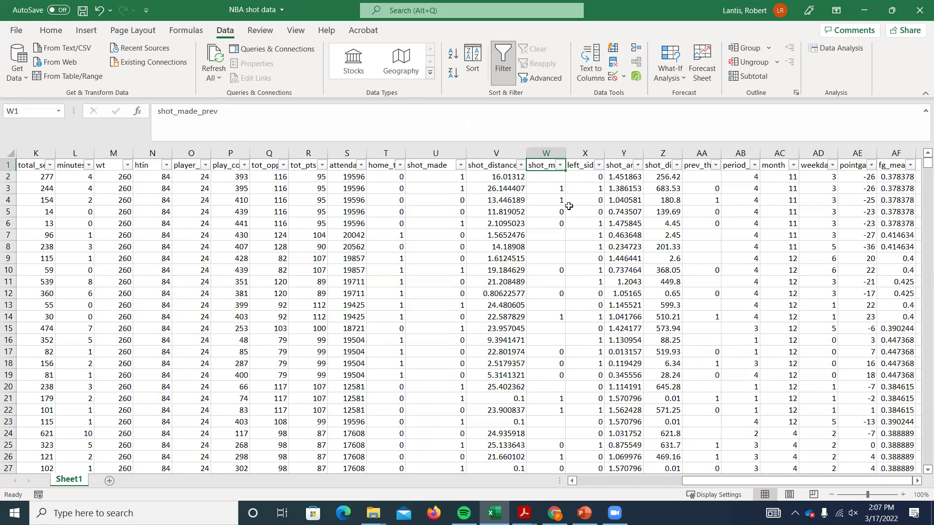
pyautogui.press('Right')
pyautogui.press('Left')
pyautogui.hotkey('shift', 'Left')
pyautogui.hotkey('shift', 'Left')
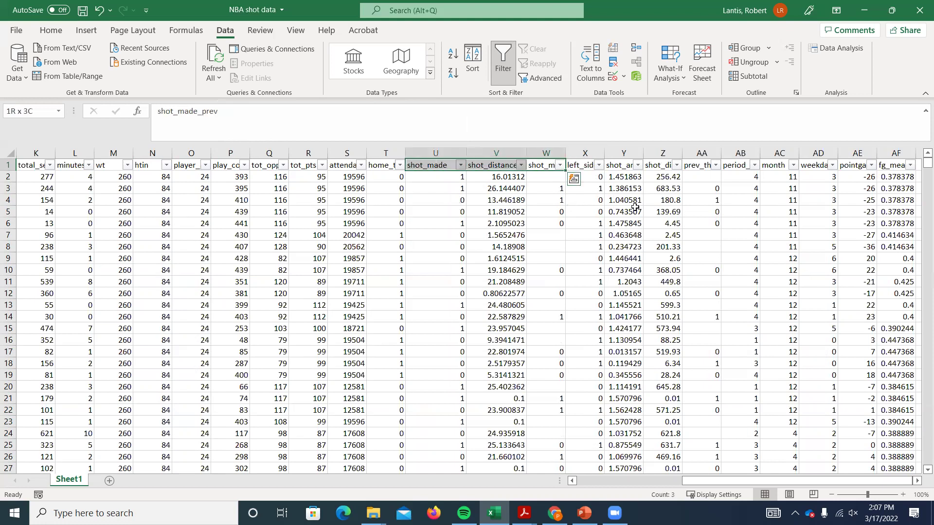
pyautogui.hotkey('ctrl', 'q')
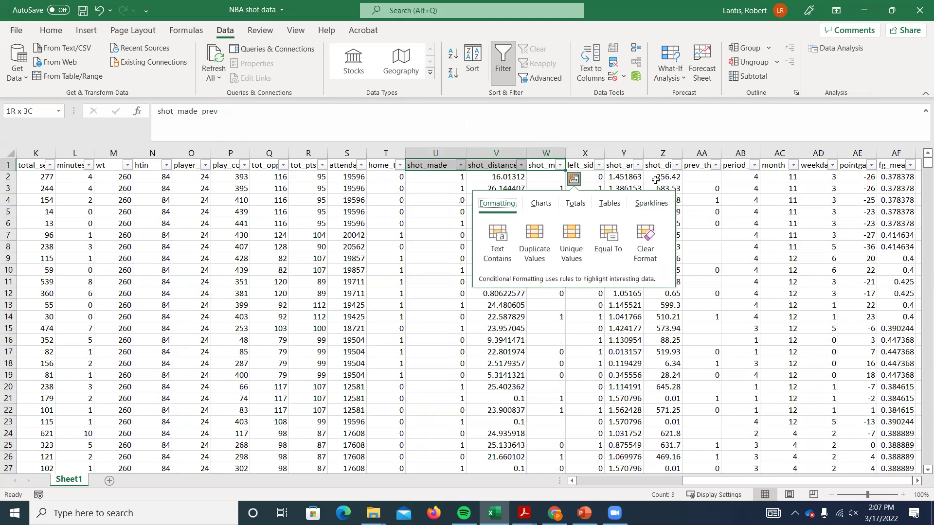
pyautogui.click(413, 176)
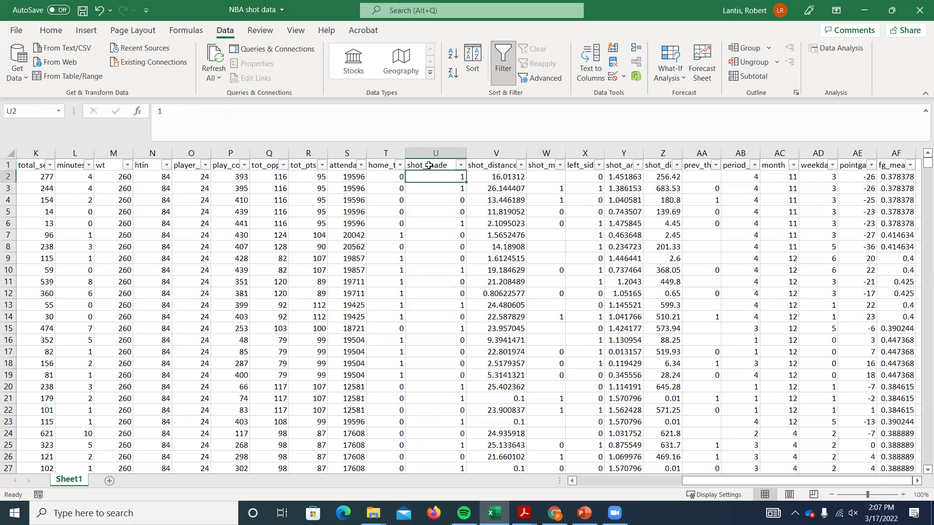
# - Highlight the first several rows of the shot_made, shot_distance and shot_made_prev columns to examine their values
pyautogui.click(539, 166)
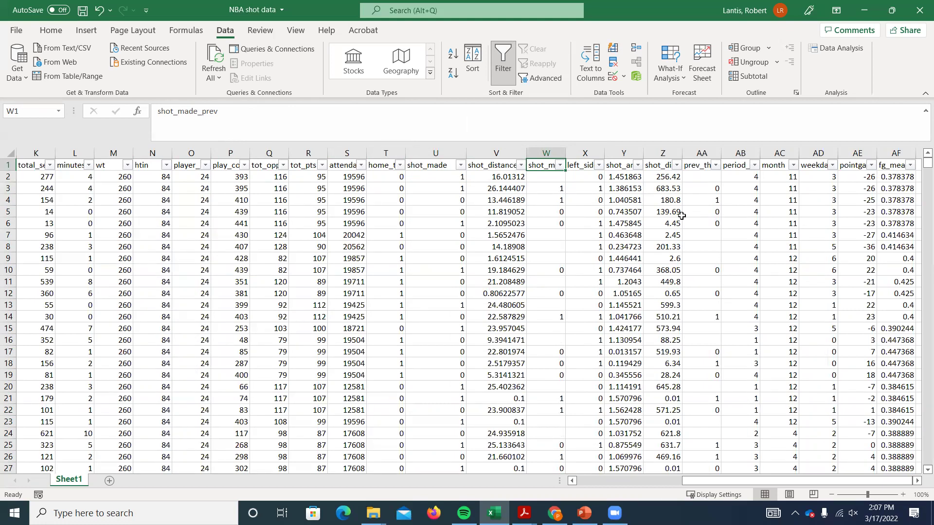
pyautogui.hotkey('shift', 'Left')
pyautogui.hotkey('shift', 'Left')
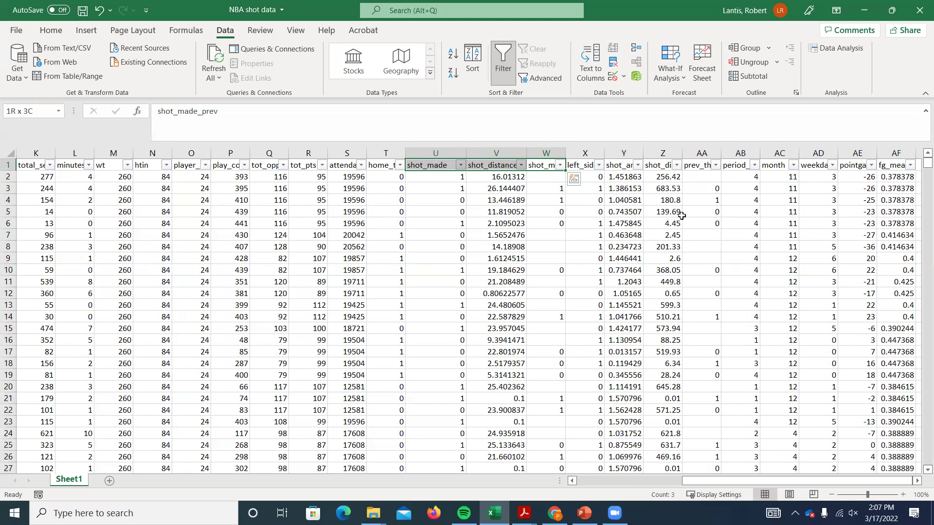
pyautogui.hotkey('shift', 'Down')
pyautogui.hotkey('shift', 'Down')
pyautogui.hotkey('shift', 'Down')
pyautogui.hotkey('shift', 'Down')
pyautogui.hotkey('shift', 'Down')
pyautogui.hotkey('shift', 'Down')
pyautogui.hotkey('shift', 'Down')
pyautogui.hotkey('shift', 'Down')
pyautogui.hotkey('shift', 'Down')
pyautogui.hotkey('shift', 'Down')
pyautogui.hotkey('shift', 'Down')
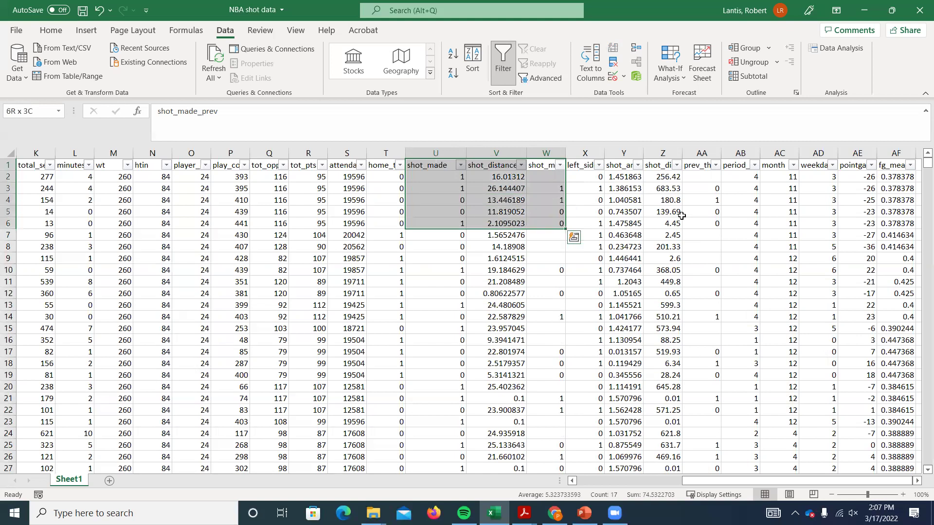
# - Copy the full shot_made, shot_distance and shot_made_prev columns, headers included, down to the last data row
pyautogui.click(425, 166)
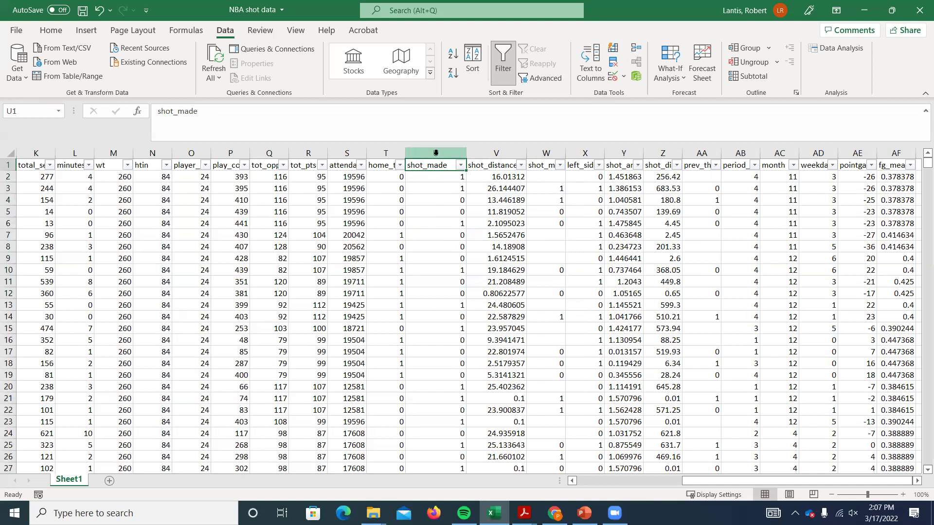
pyautogui.hotkey('shift', 'Right')
pyautogui.hotkey('shift', 'Right')
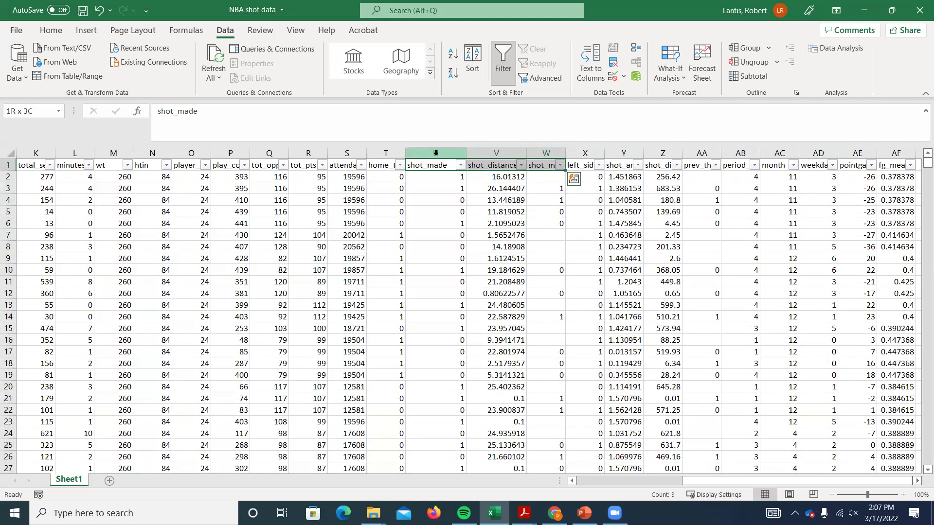
pyautogui.hotkey('ctrl', 'shift', 'Down')
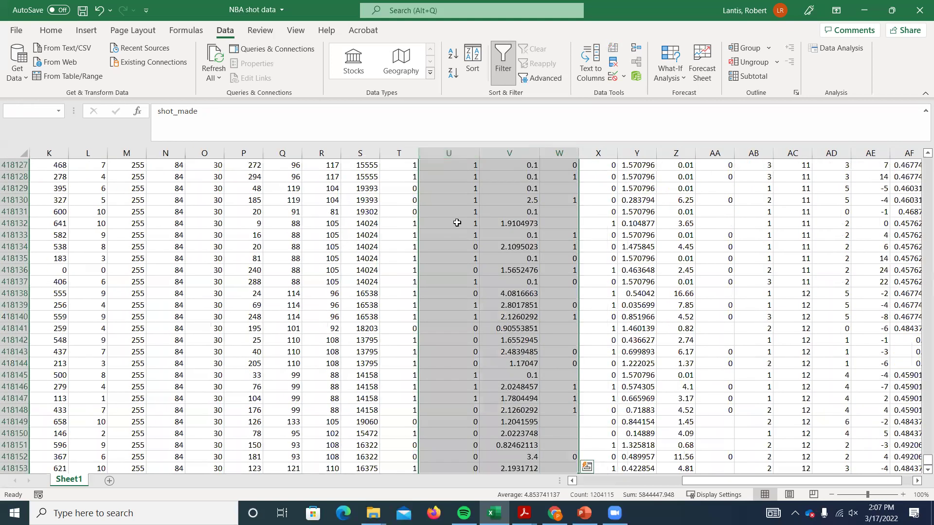
pyautogui.scroll(-1, 514, 288)
pyautogui.scroll(-1, 515, 288)
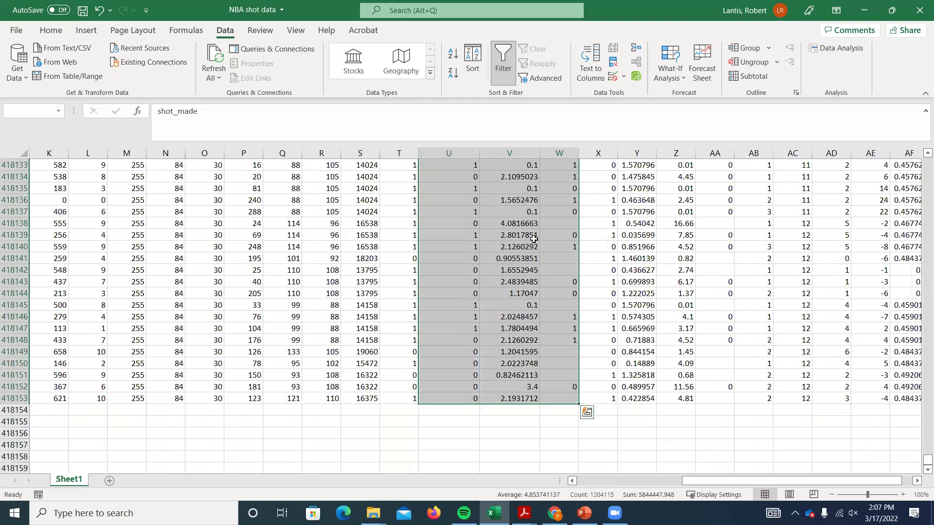
pyautogui.rightClick(506, 249)
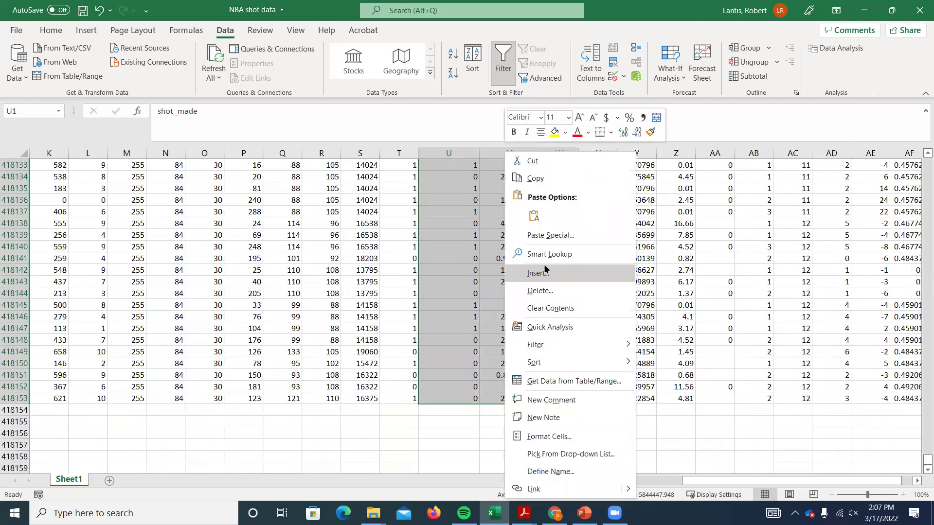
pyautogui.click(543, 176)
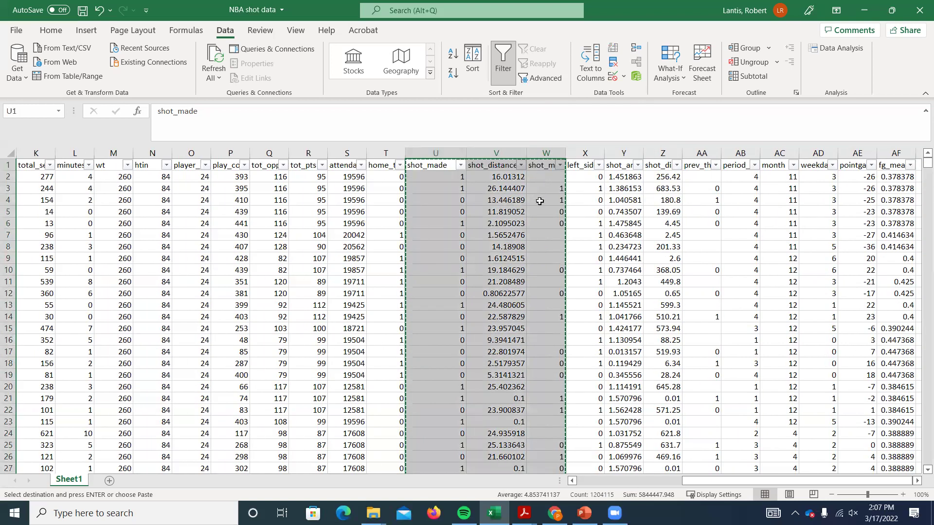
# - Add a new worksheet and paste the three copied columns starting at cell A1
pyautogui.click(110, 481)
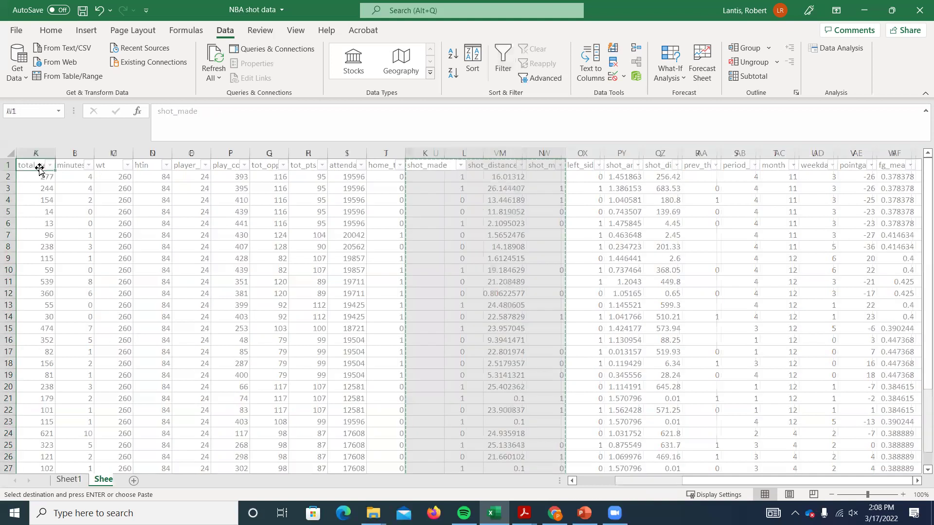
pyautogui.rightClick(37, 165)
pyautogui.click(83, 216)
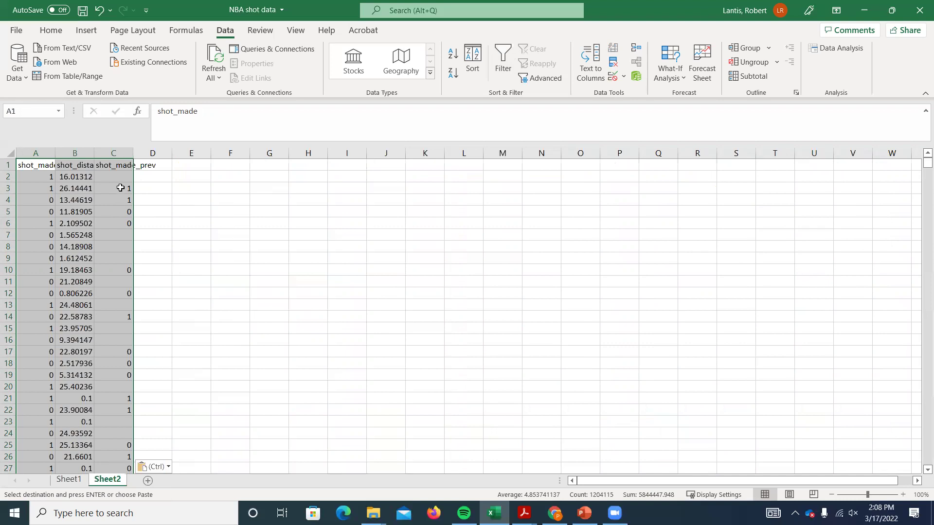
# - Autofit column A on Sheet2 to its shot_made header
pyautogui.click(64, 167)
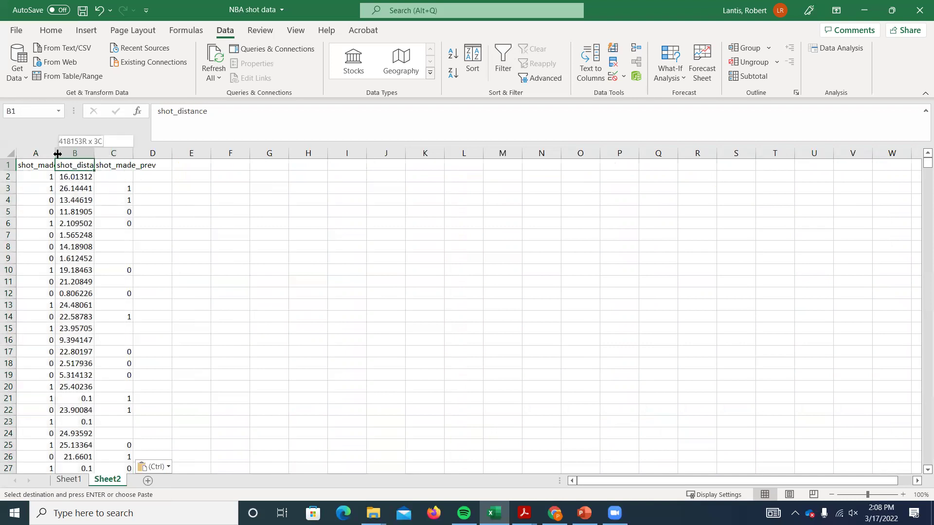
pyautogui.doubleClick(55, 153)
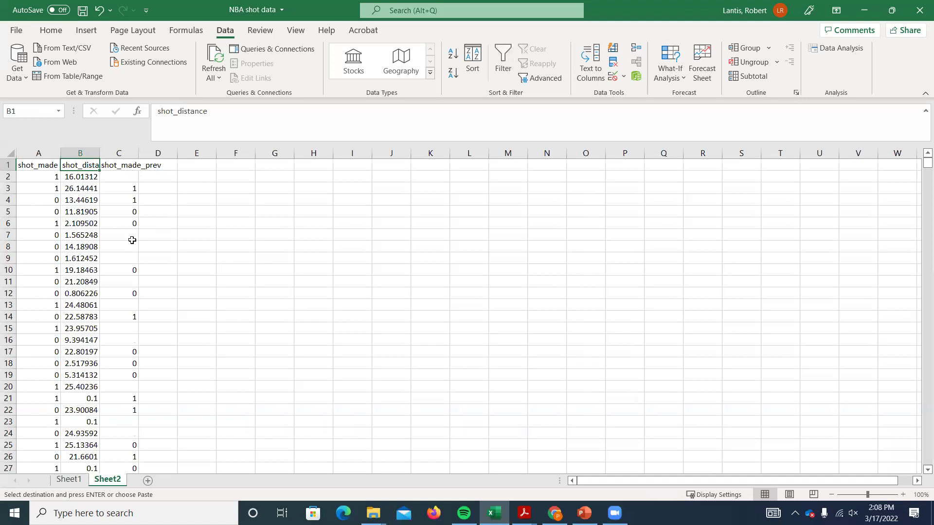
pyautogui.click(117, 167)
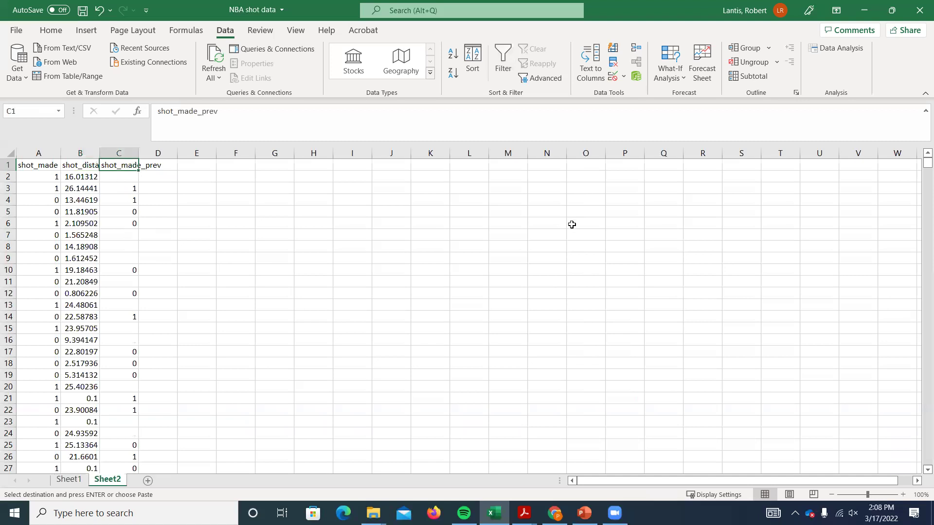
# - Apply header filters to the whole three-column data range on Sheet2
pyautogui.hotkey('ctrl', 'Home')
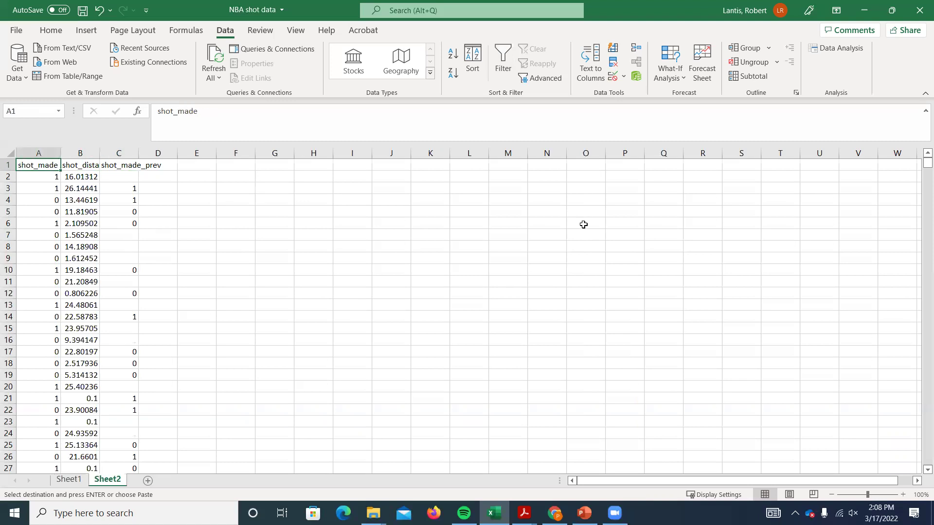
pyautogui.hotkey('ctrl', 'v')
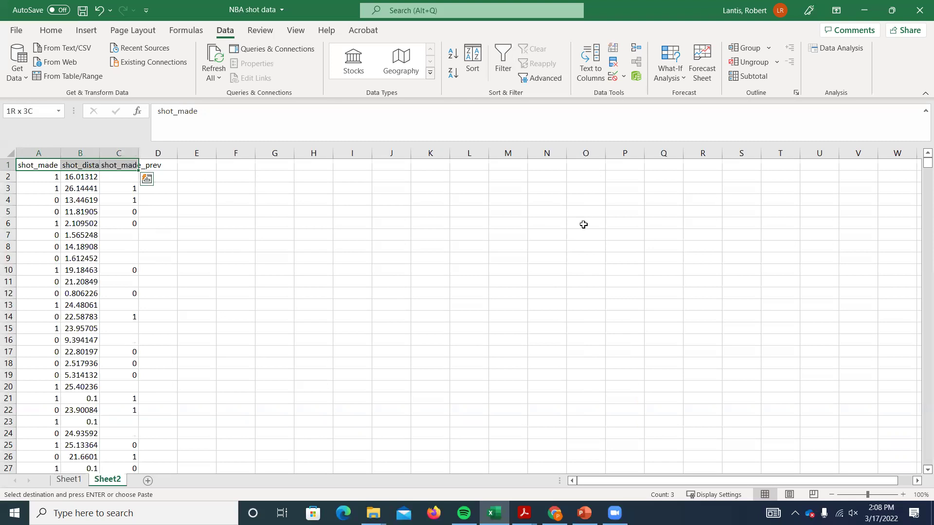
pyautogui.hotkey('ctrl', 'shift', 'Down')
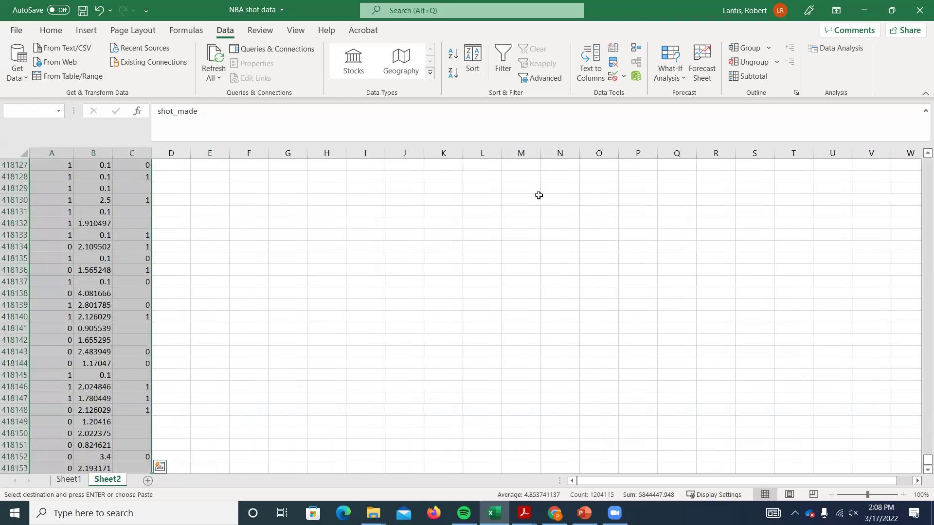
pyautogui.click(503, 69)
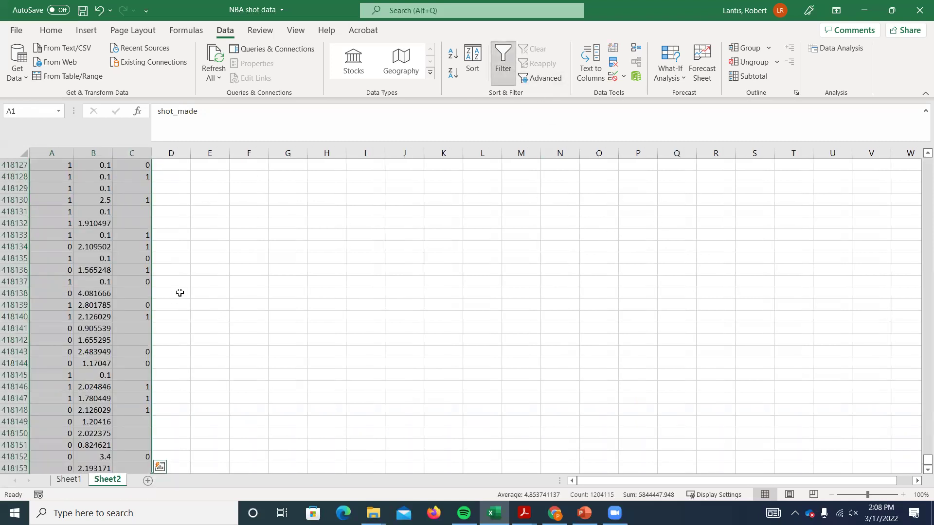
# - Sort the Sheet2 data by shot_made_prev from smallest to largest
pyautogui.scroll(-1, 436, 392)
pyautogui.moveTo(924, 461); pyautogui.dragTo(921, 143)
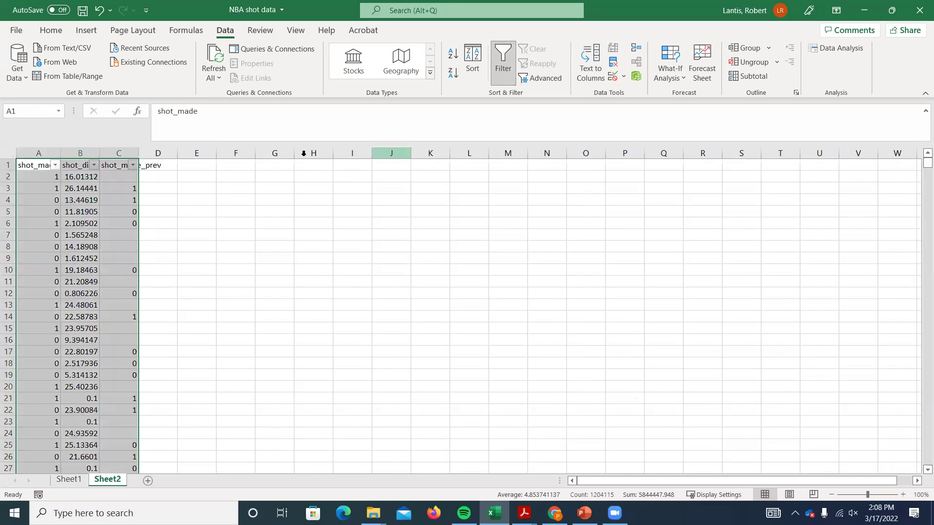
pyautogui.click(133, 165)
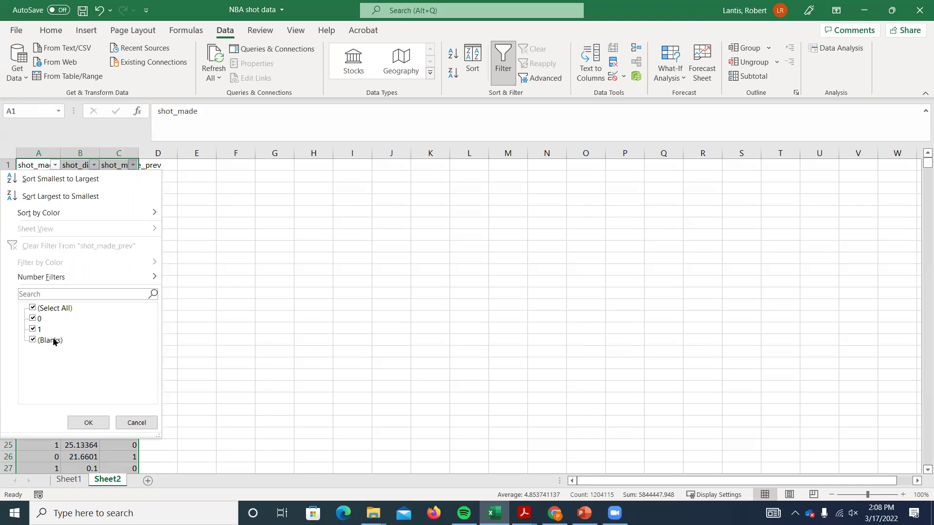
pyautogui.click(63, 181)
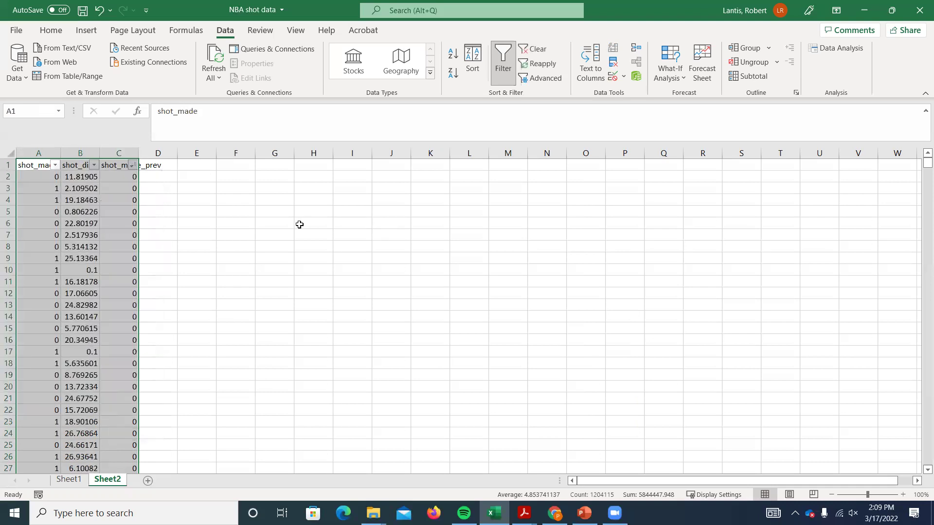
pyautogui.scroll(-10, 129, 205)
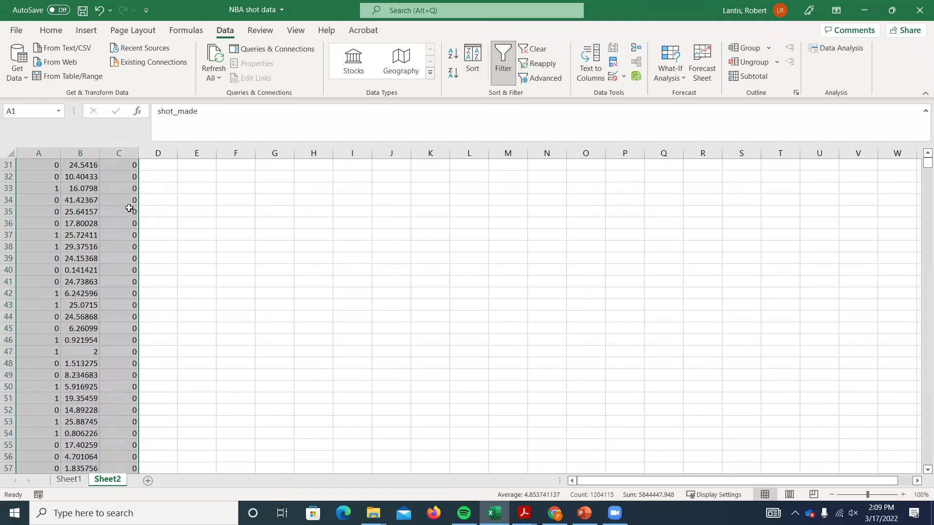
pyautogui.scroll(10, 146, 205)
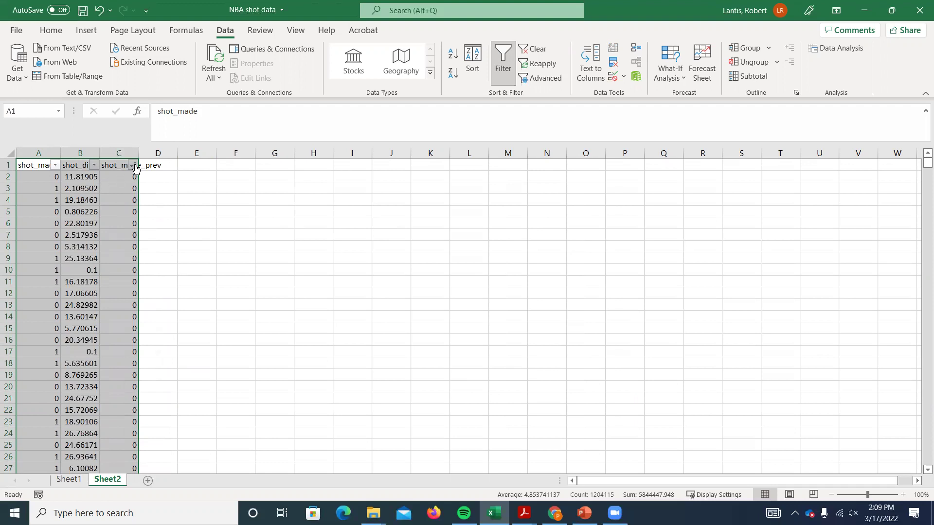
# - Filter the shot_made_prev column to show only the blank entries
pyautogui.click(131, 165)
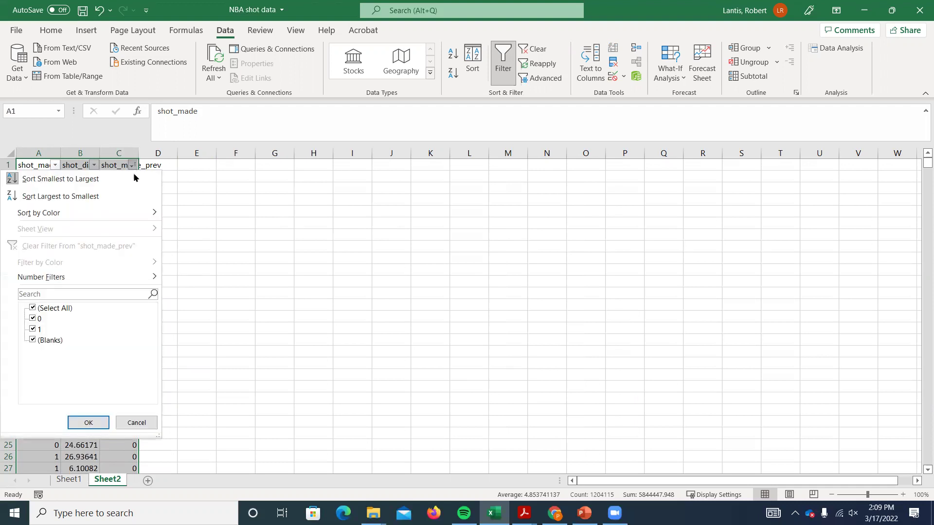
pyautogui.click(33, 309)
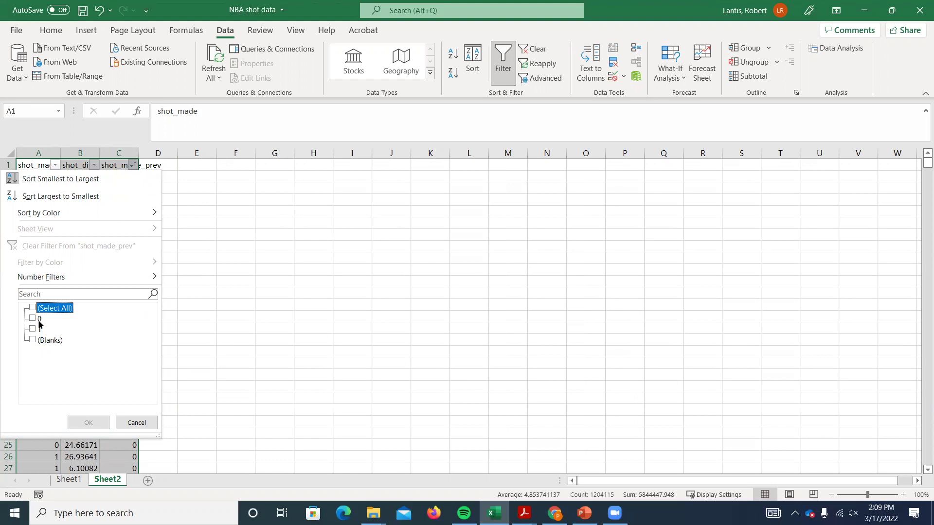
pyautogui.click(32, 340)
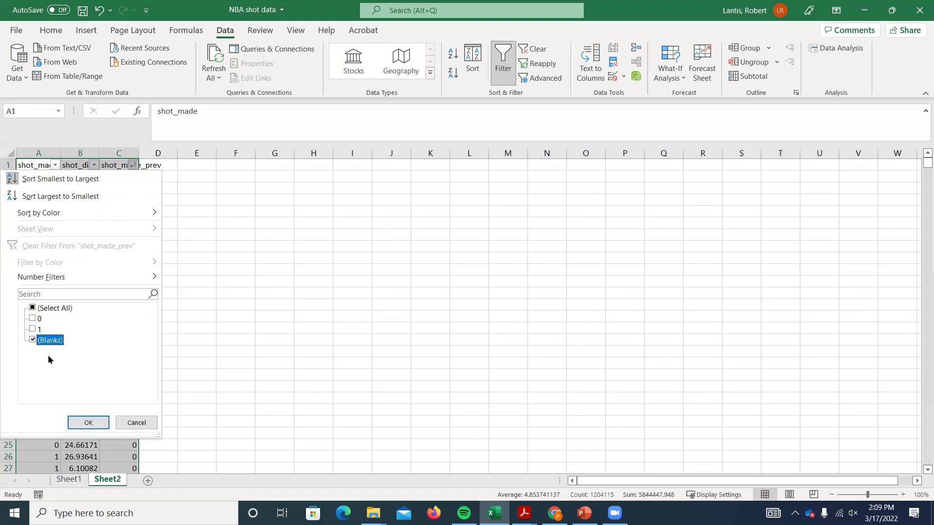
pyautogui.click(88, 423)
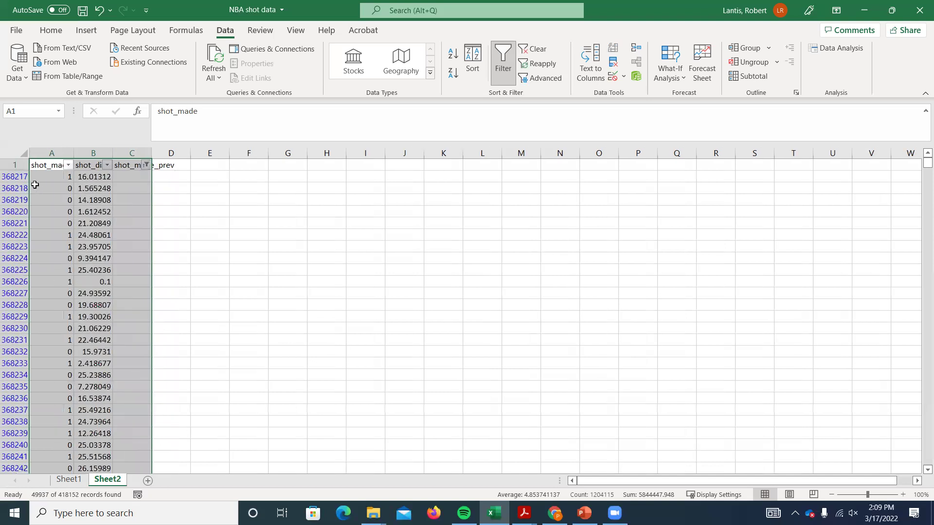
# - Delete the entire sheet rows of all filtered records with a blank shot_made_prev, from row 368217 down to the last data row
pyautogui.moveTo(15, 177); pyautogui.dragTo(23, 182)
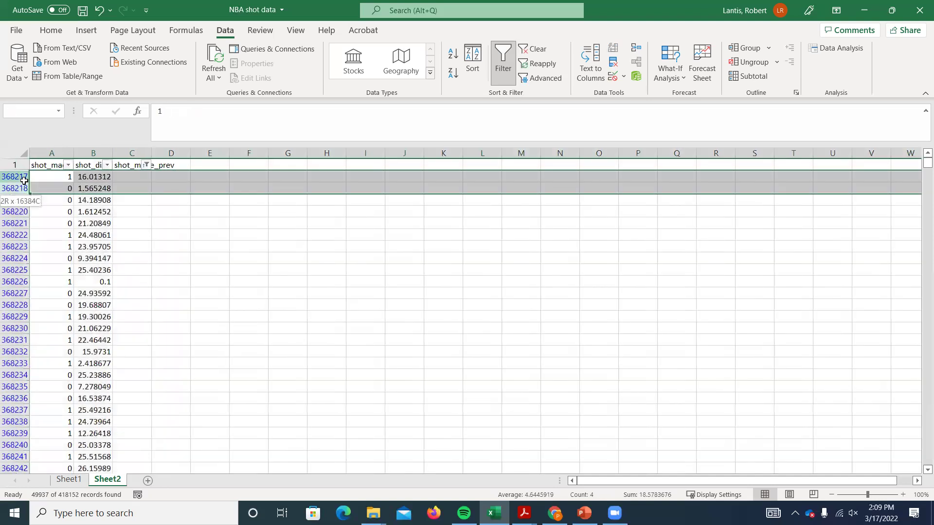
pyautogui.click(52, 177)
pyautogui.hotkey('ctrl', 'shift', 'Right')
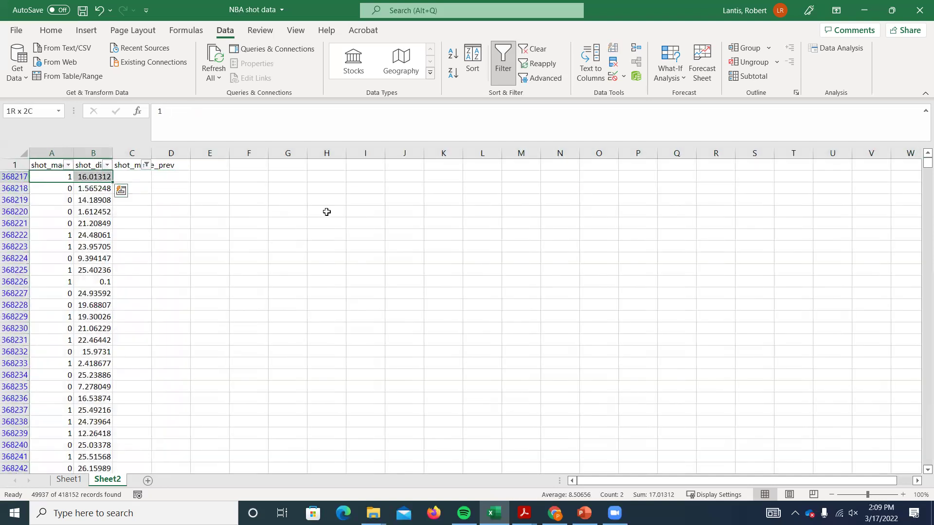
pyautogui.hotkey('shift', 'Right')
pyautogui.hotkey('ctrl', 'shift', 'Down')
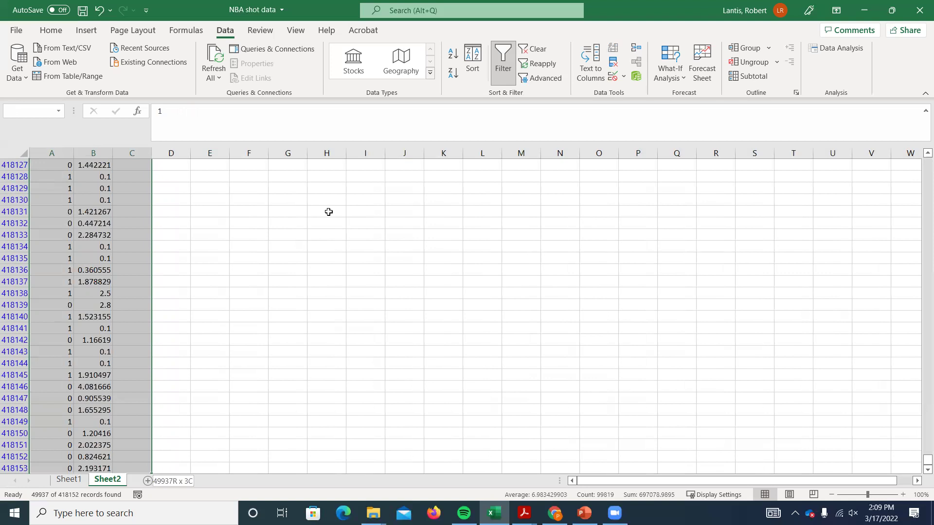
pyautogui.scroll(-2, 126, 334)
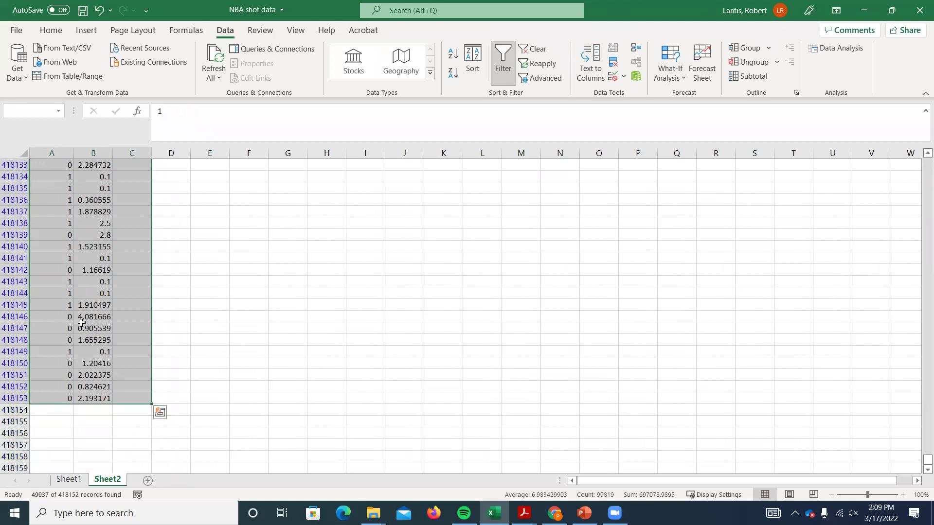
pyautogui.rightClick(82, 322)
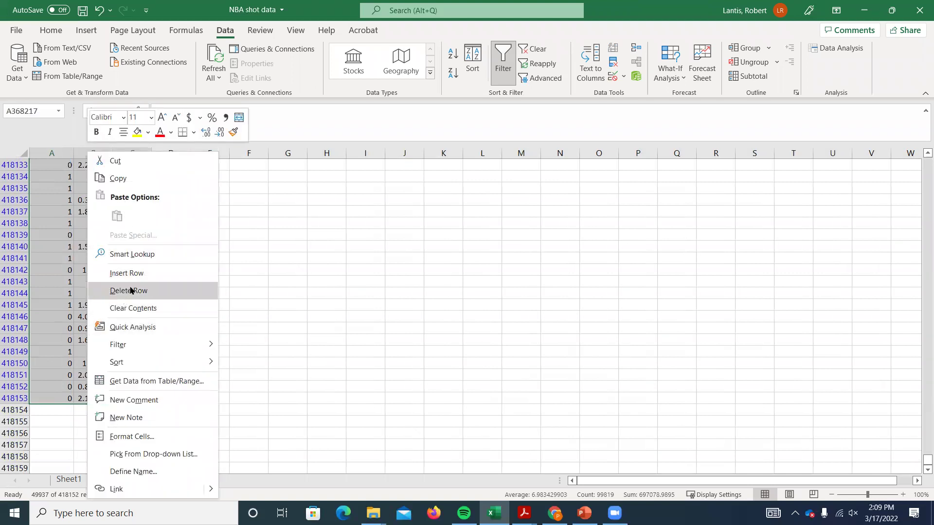
pyautogui.click(131, 291)
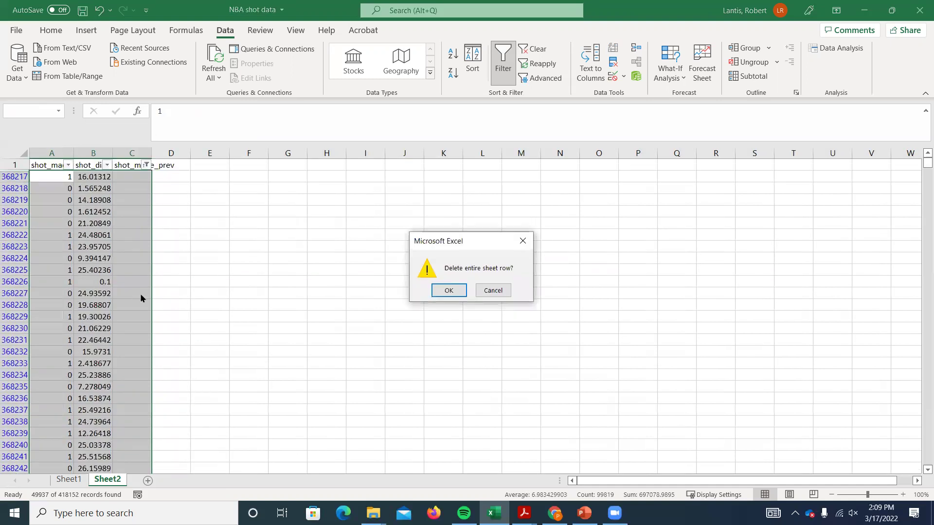
pyautogui.click(447, 291)
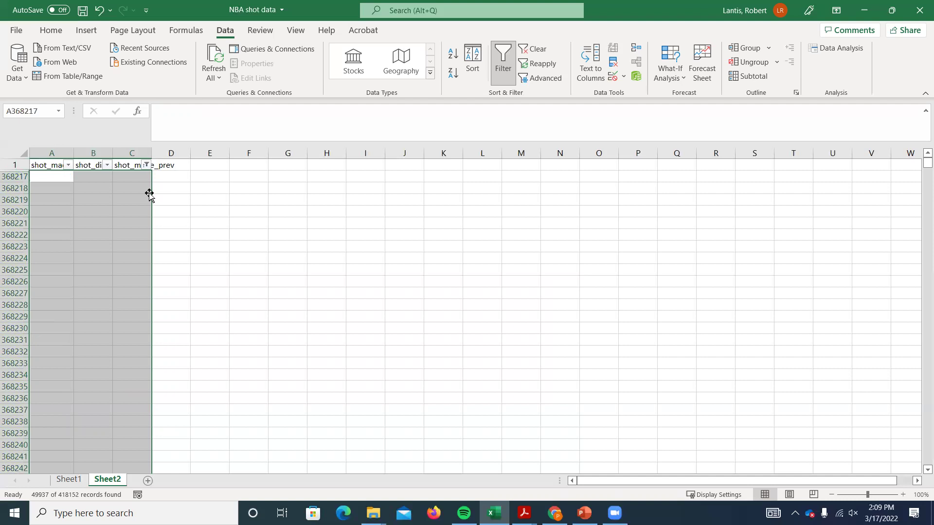
# - Reset the shot_made_prev filter to select all values so the 0 and 1 records are shown
pyautogui.click(147, 166)
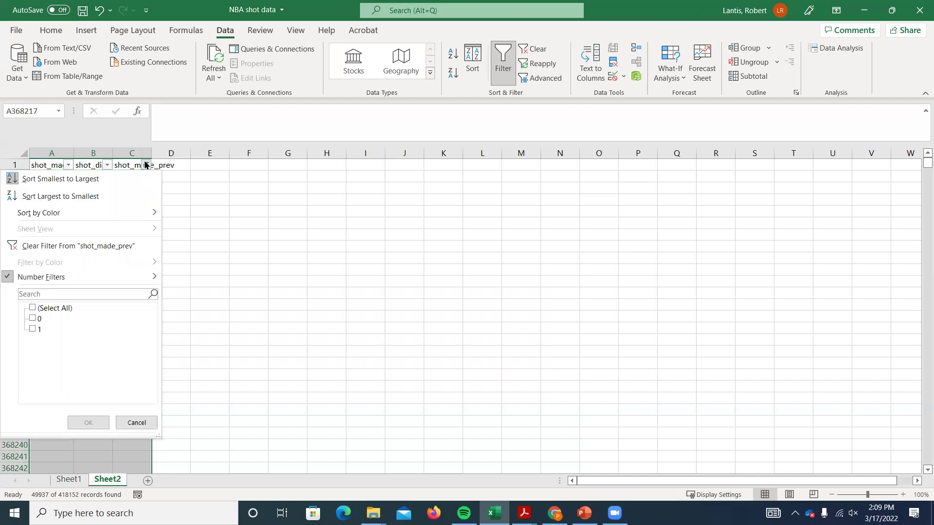
pyautogui.click(32, 308)
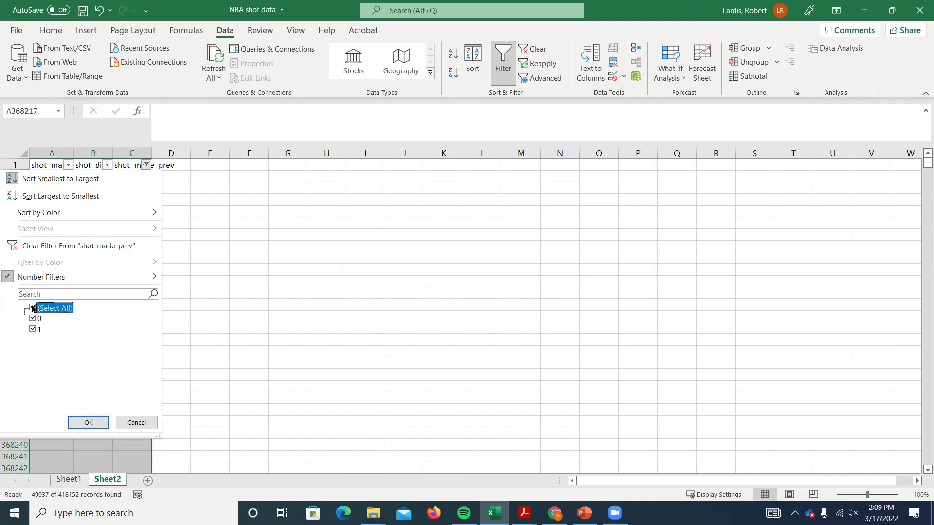
pyautogui.click(88, 423)
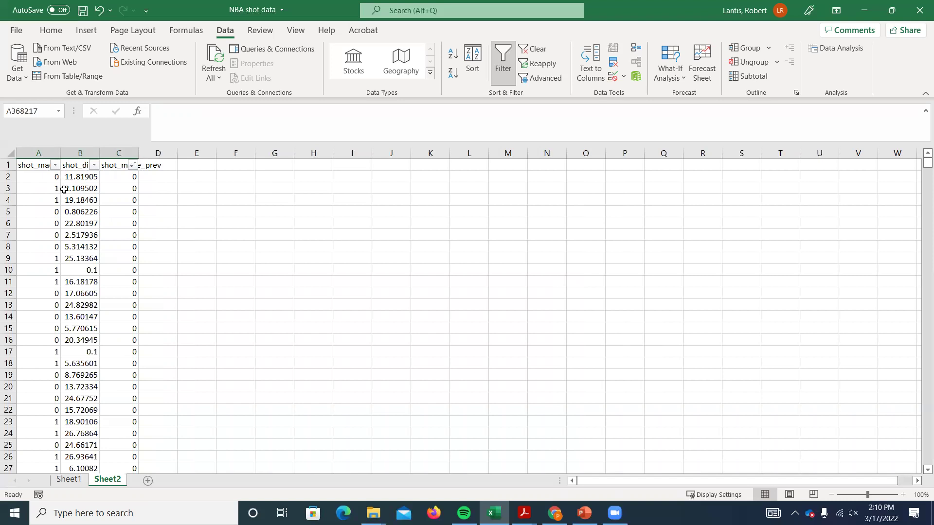
pyautogui.click(132, 165)
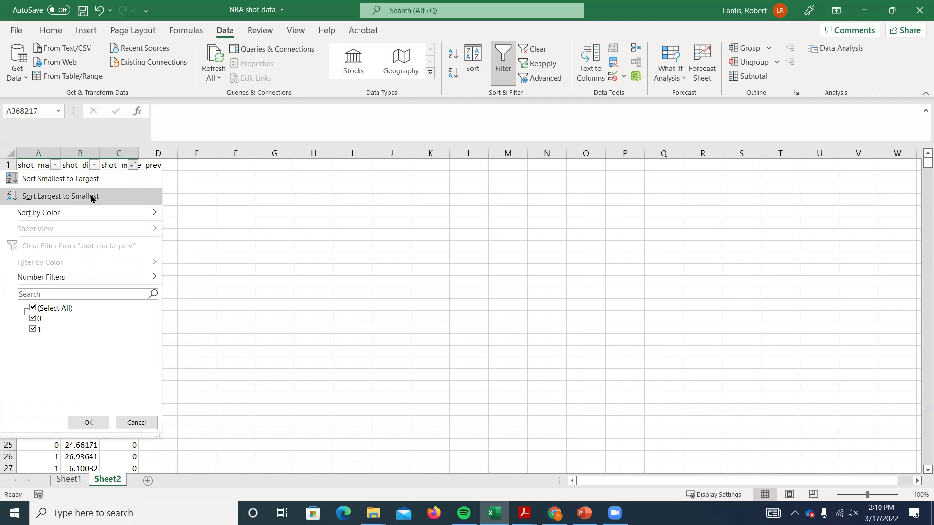
pyautogui.click(216, 216)
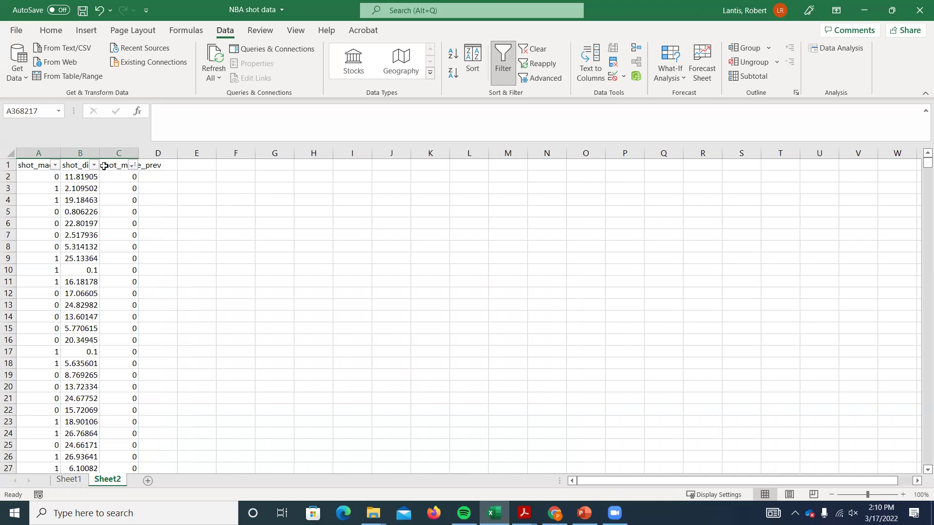
# - Sort the Sheet2 data by shot_distance from largest to smallest
pyautogui.click(69, 481)
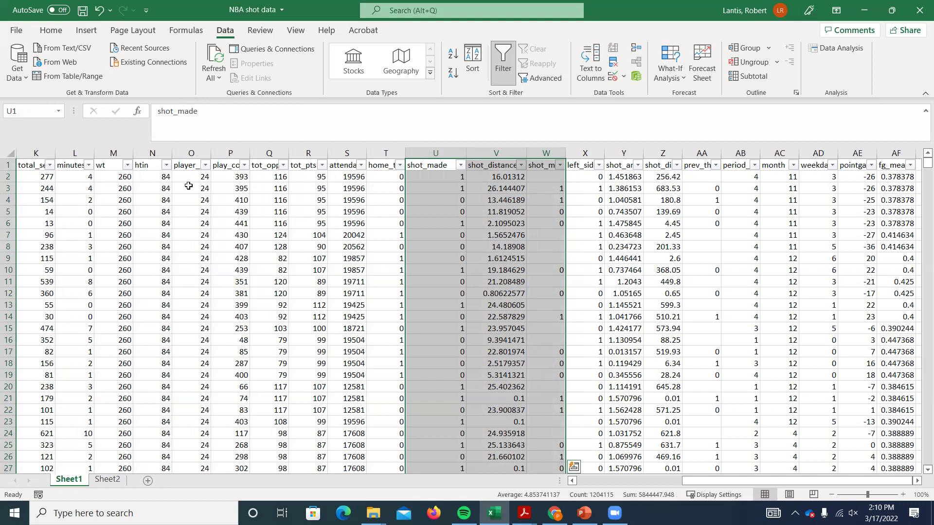
pyautogui.click(106, 480)
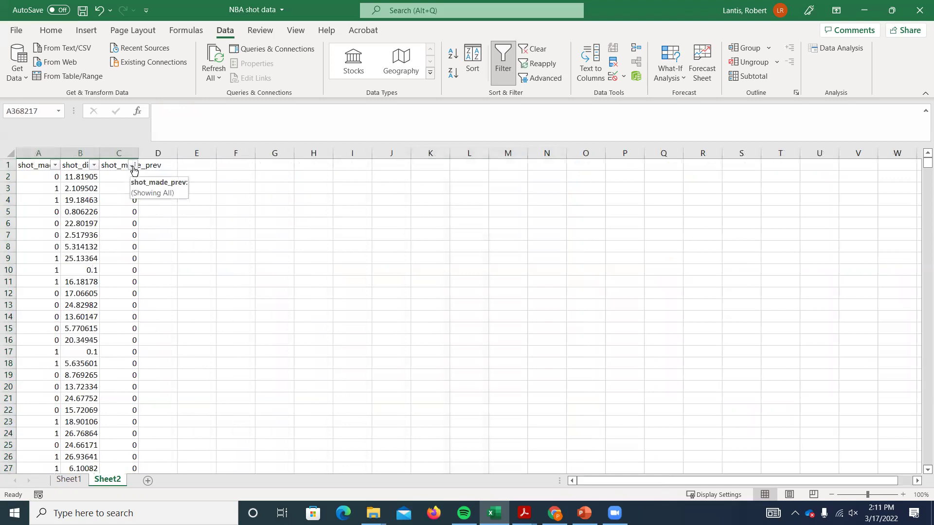
pyautogui.click(94, 164)
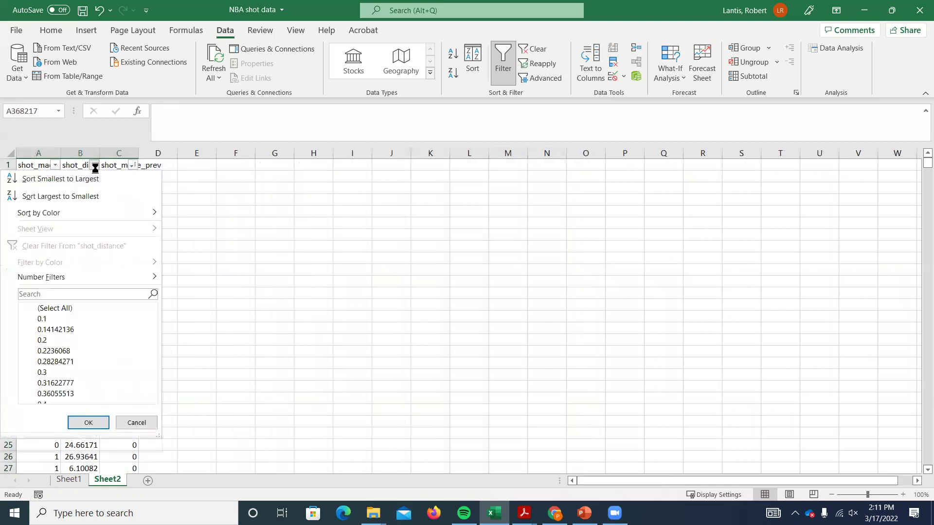
pyautogui.click(68, 195)
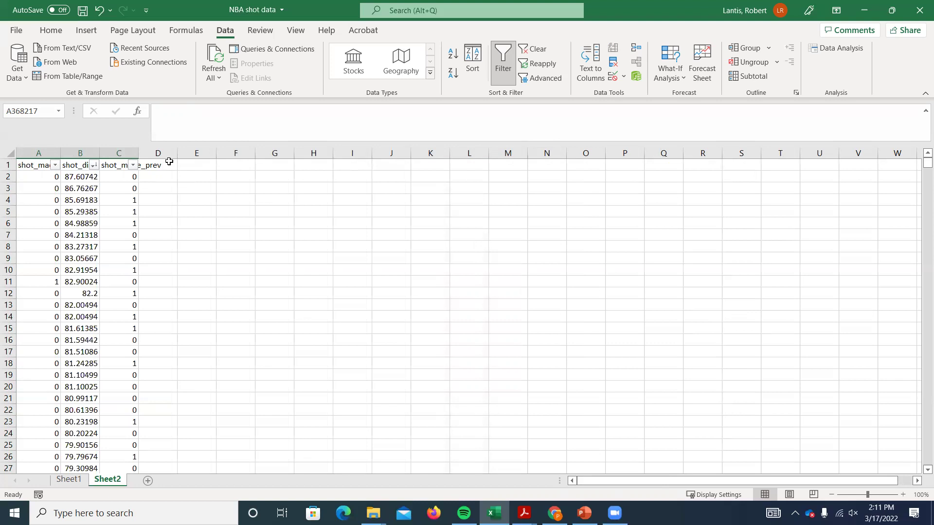
# - Sort the Sheet1 data by player from A to Z, followed by date from oldest to newest
pyautogui.click(69, 480)
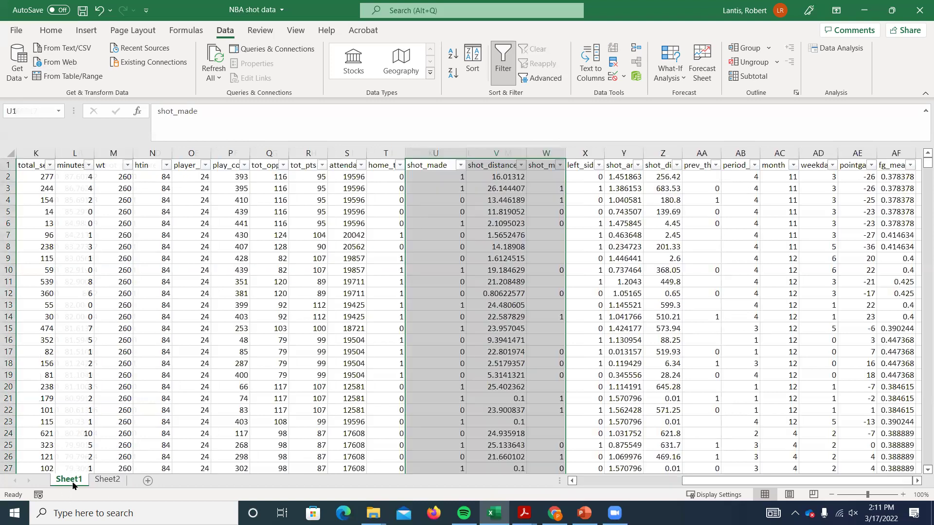
pyautogui.moveTo(704, 480); pyautogui.dragTo(623, 481)
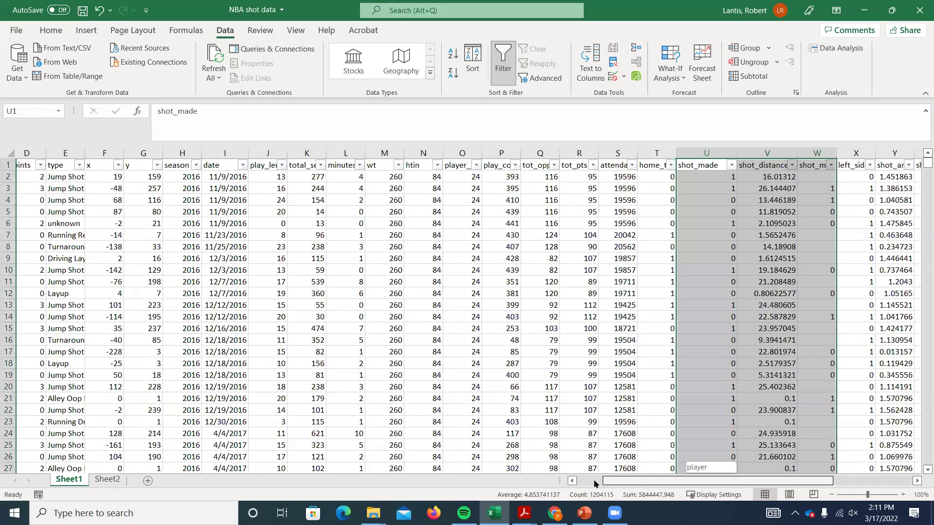
pyautogui.hscroll(-3, 405, 448)
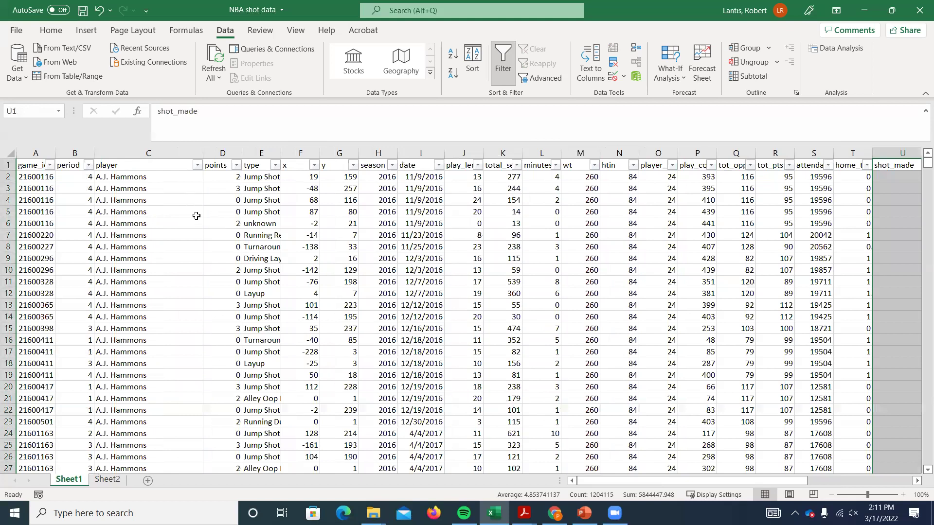
pyautogui.moveTo(602, 481)
pyautogui.mouseDown()
pyautogui.moveTo(817, 502)
pyautogui.moveTo(595, 483)
pyautogui.mouseUp()
pyautogui.click(197, 165)
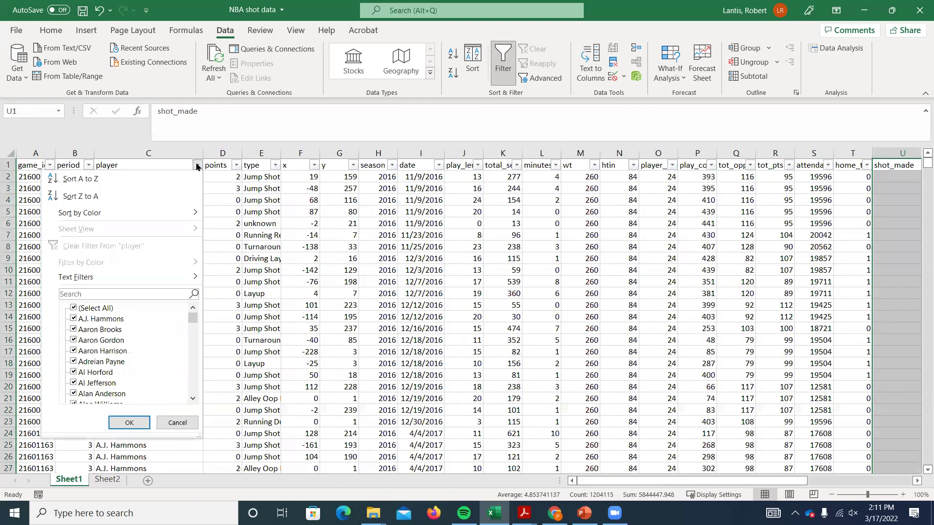
pyautogui.click(88, 179)
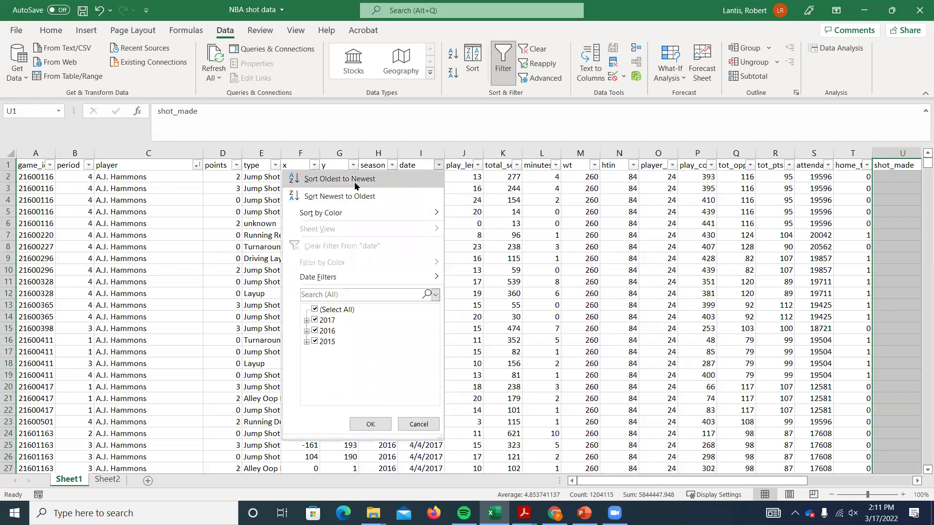
pyautogui.click(354, 181)
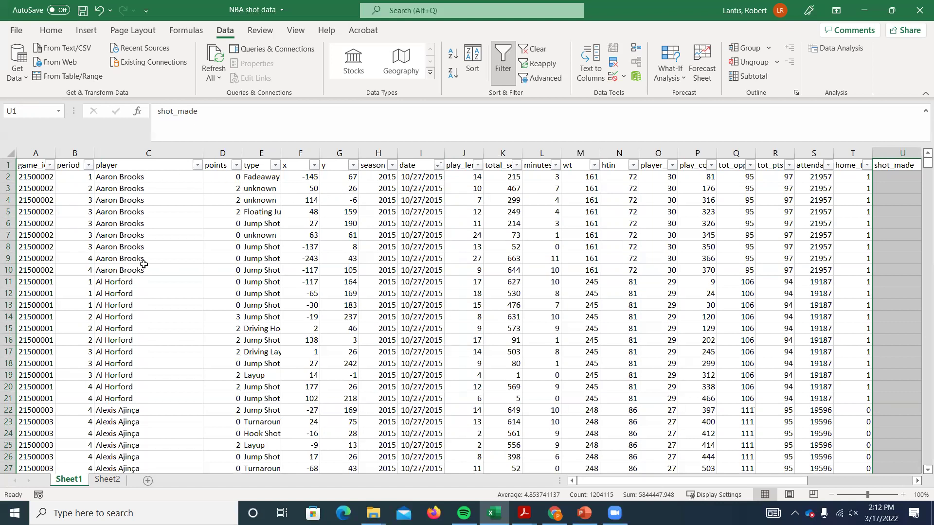
pyautogui.moveTo(422, 177); pyautogui.dragTo(422, 250)
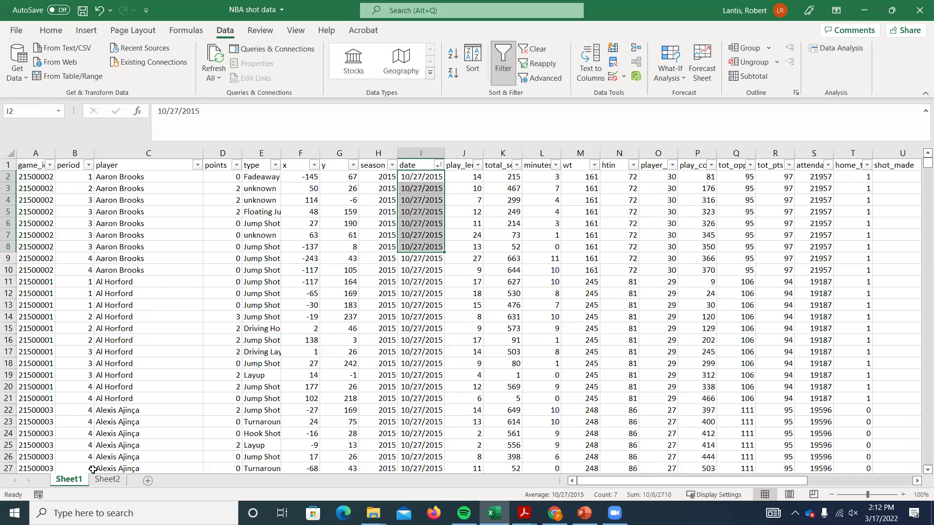
# - Return to Sheet2 and select cell C3 in the shot_made_prev column
pyautogui.click(107, 481)
pyautogui.click(118, 187)
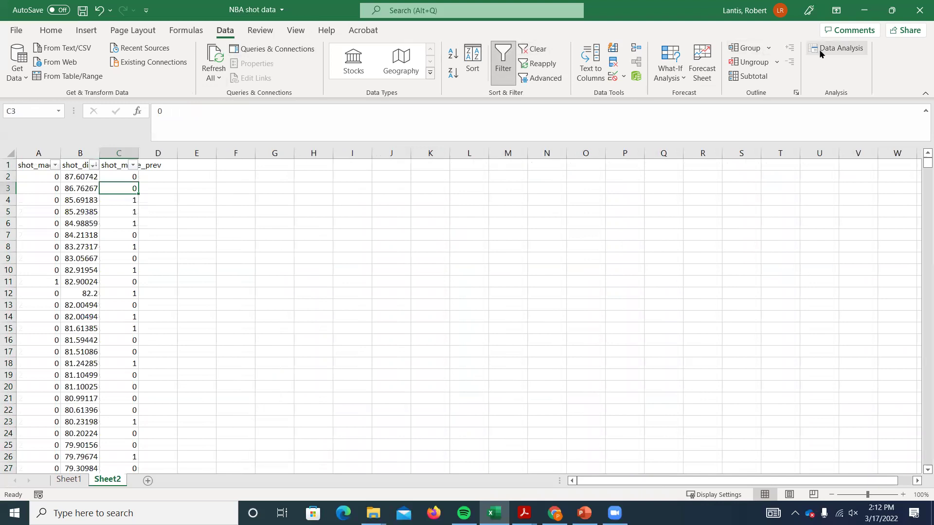
pyautogui.click(17, 31)
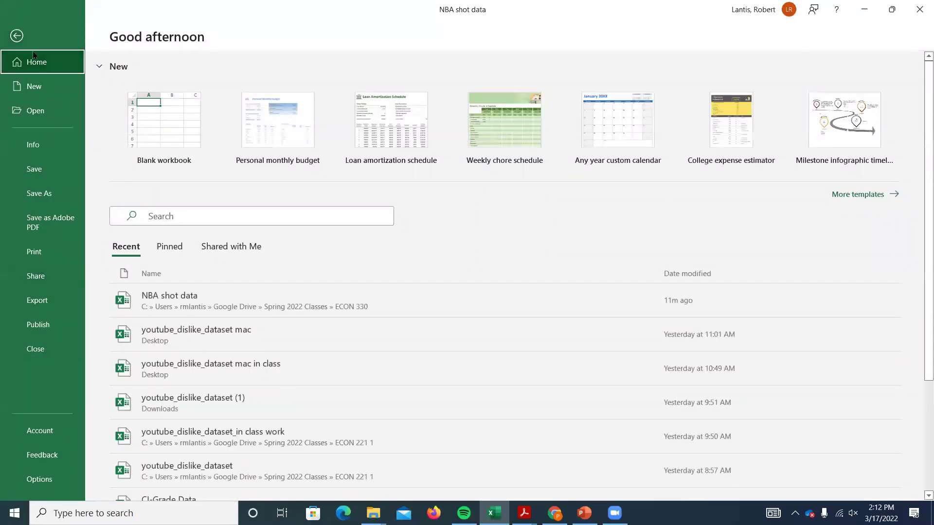
pyautogui.click(18, 37)
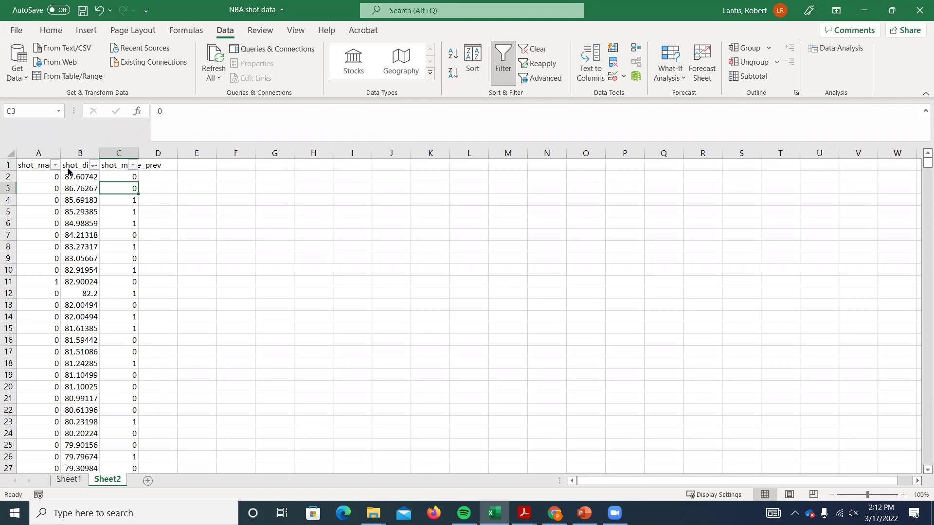
# - Enable the Analysis ToolPak in the Excel add-ins
pyautogui.click(16, 30)
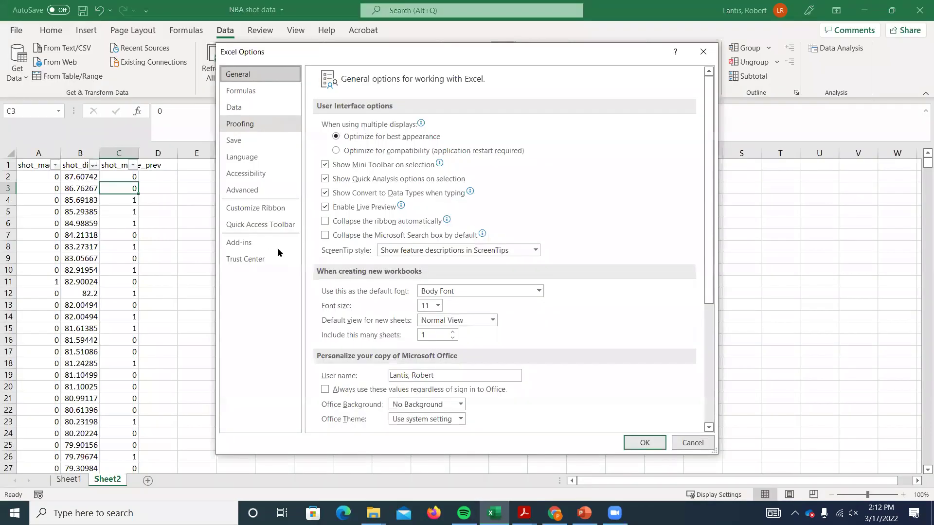
pyautogui.click(259, 242)
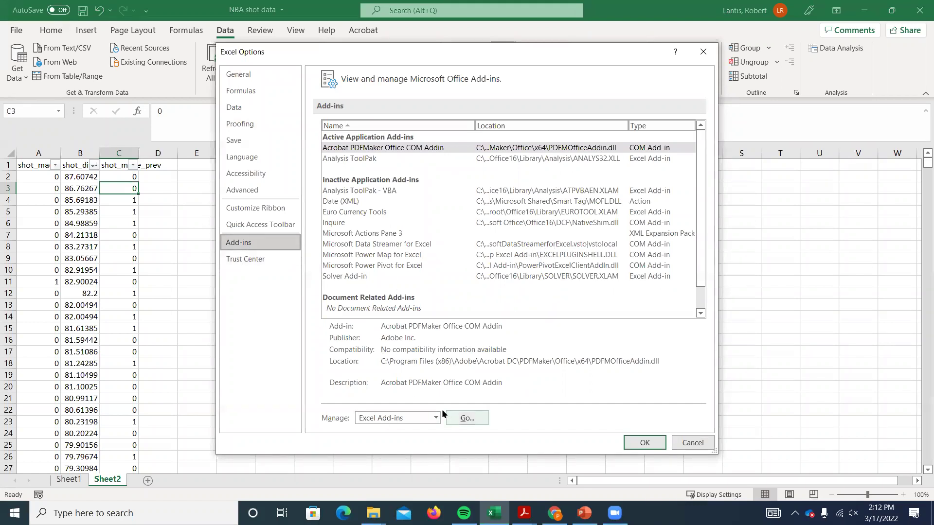
pyautogui.click(460, 418)
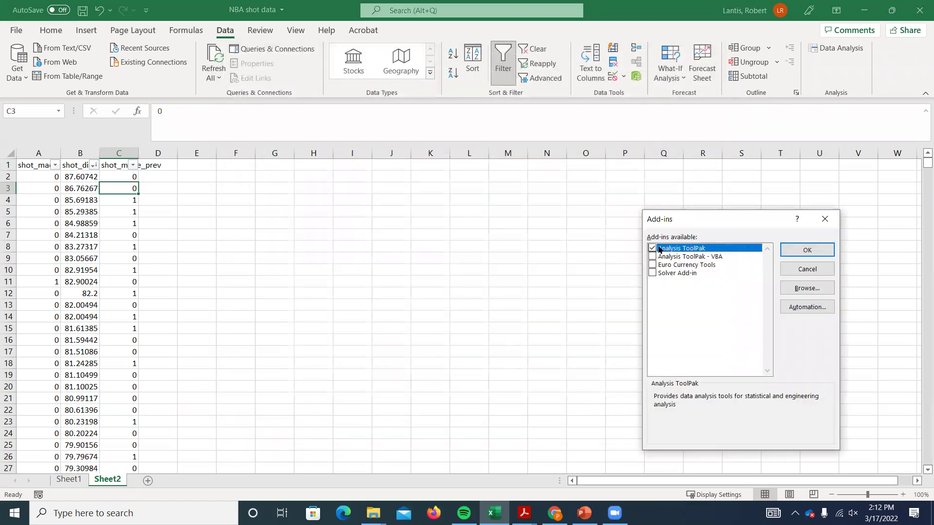
pyautogui.click(795, 249)
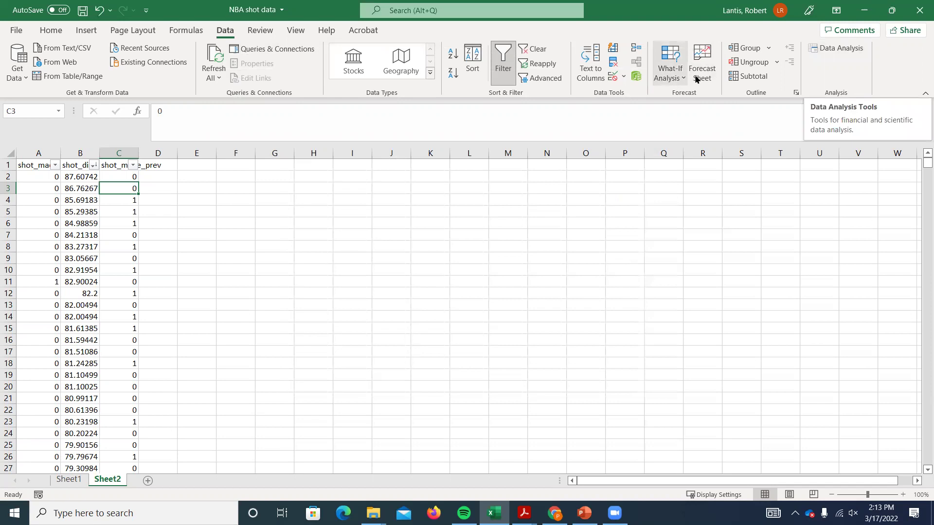
# - Start a Regression data analysis and set the Input Y Range to the shot_made column, $A$1:$A$368216
pyautogui.click(843, 52)
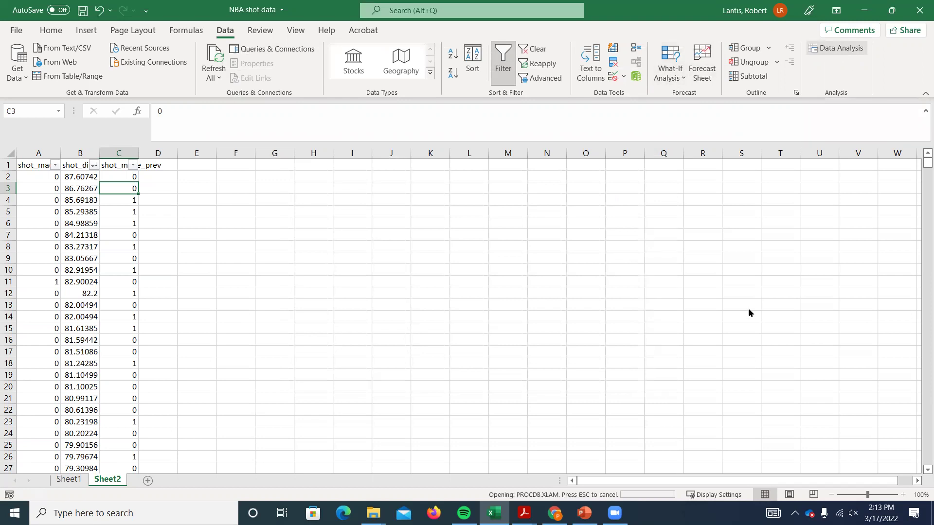
pyautogui.scroll(-2, 675, 349)
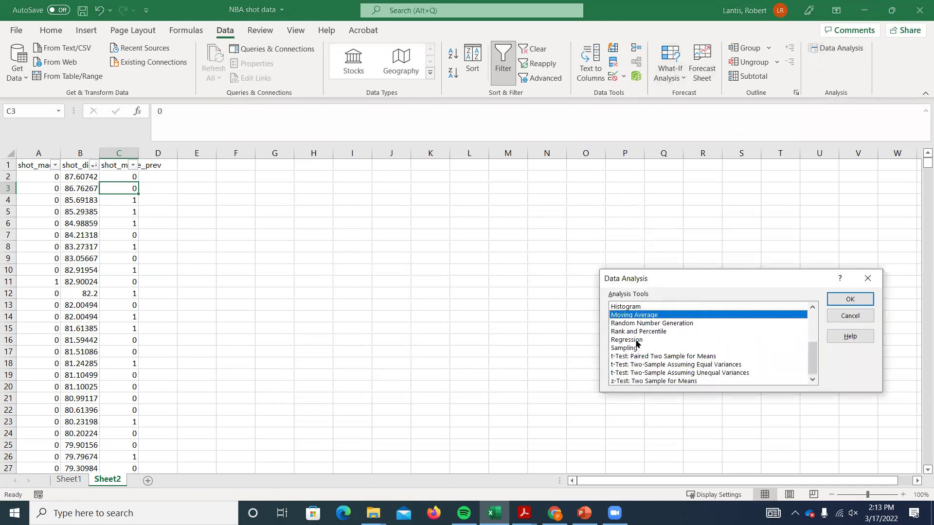
pyautogui.click(637, 341)
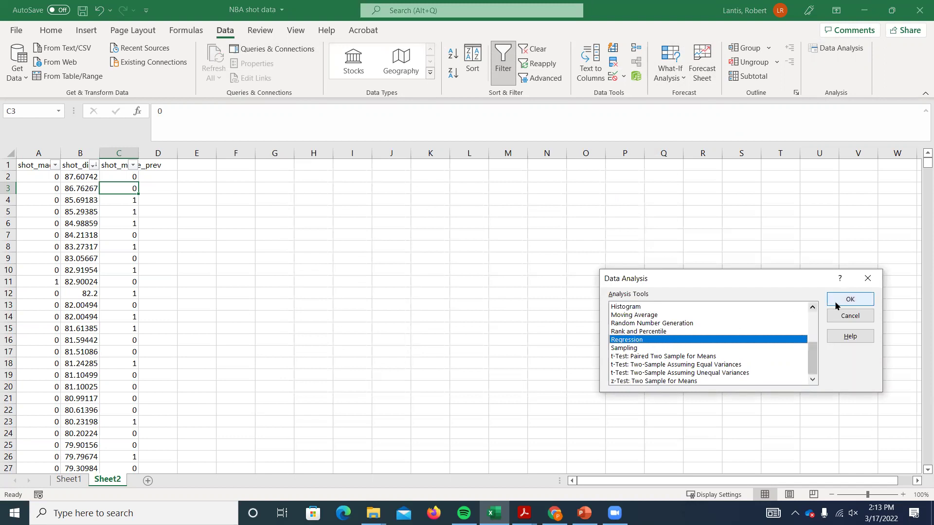
pyautogui.click(850, 299)
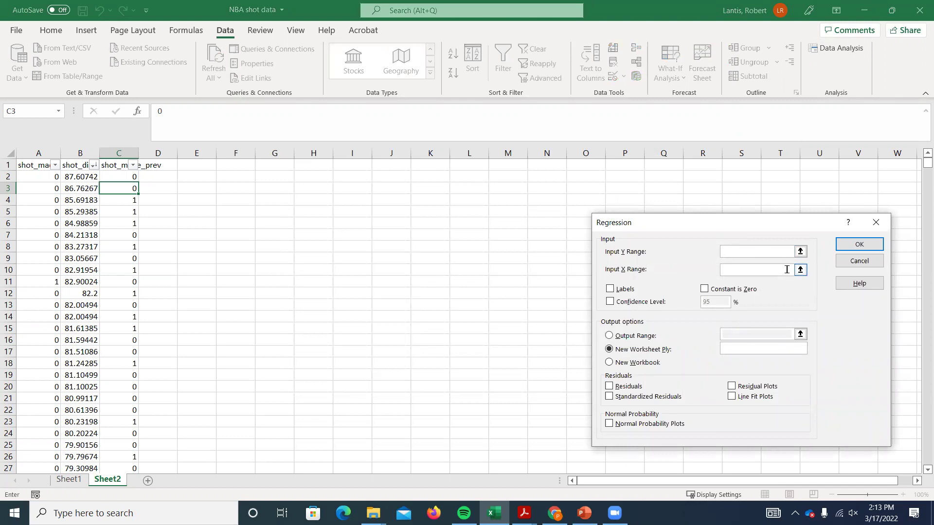
pyautogui.click(799, 251)
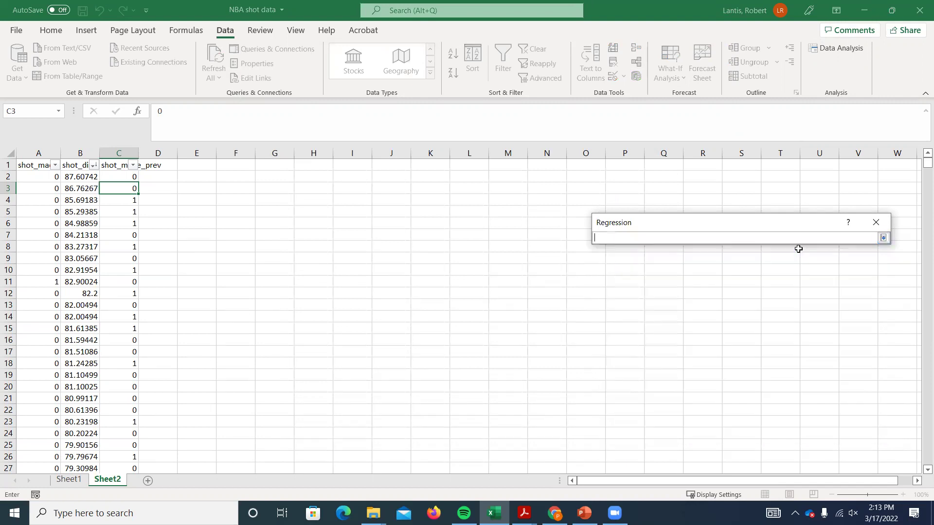
pyautogui.click(36, 165)
pyautogui.hotkey('ctrl', 'shift', 'Down')
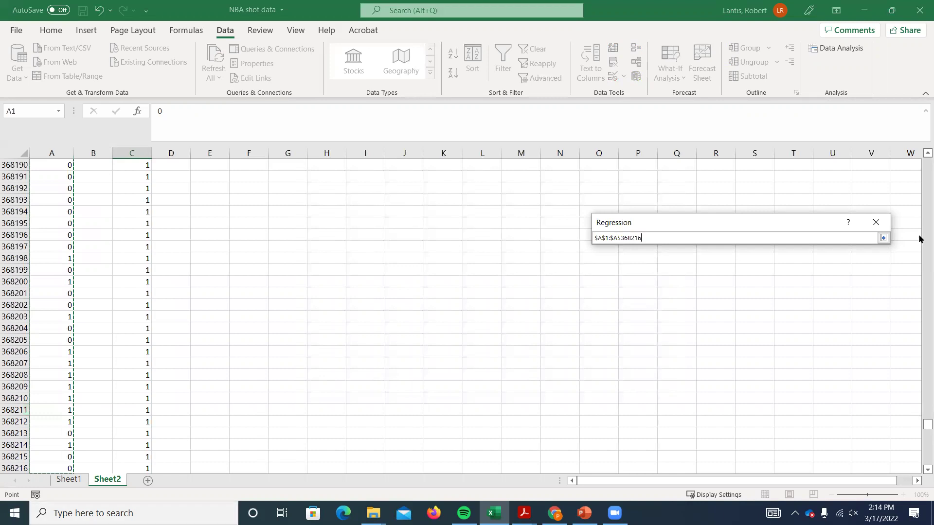
pyautogui.click(884, 239)
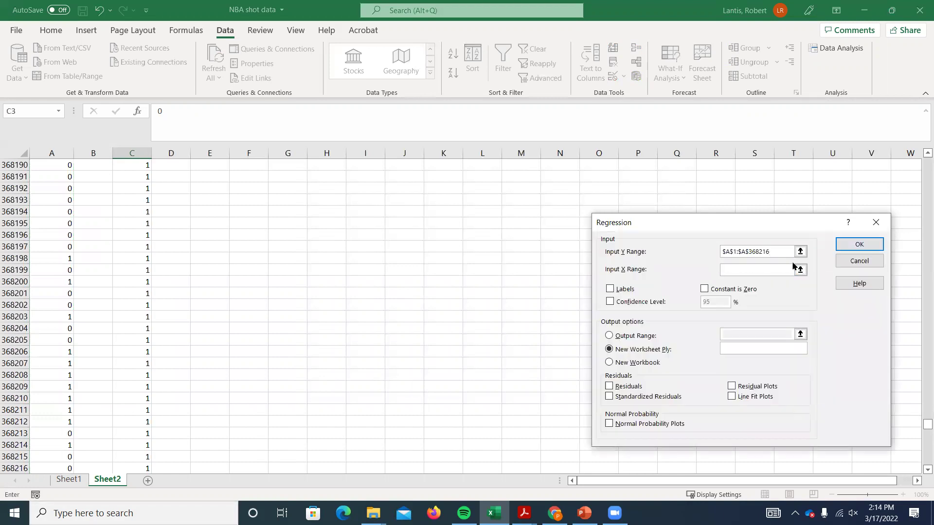
# - Set the regression's Input X Range to the shot_made_prev column, $C$1:$C$368216
pyautogui.click(801, 271)
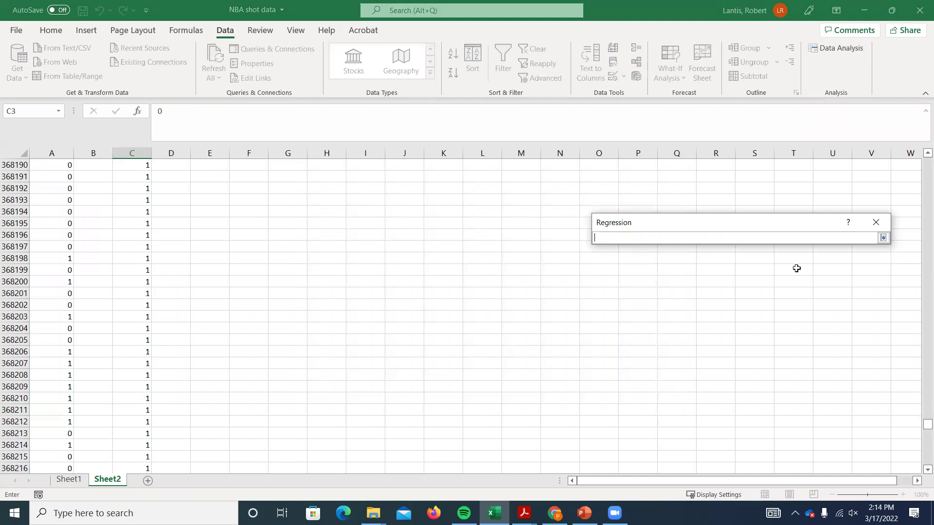
pyautogui.moveTo(921, 427); pyautogui.dragTo(921, 160)
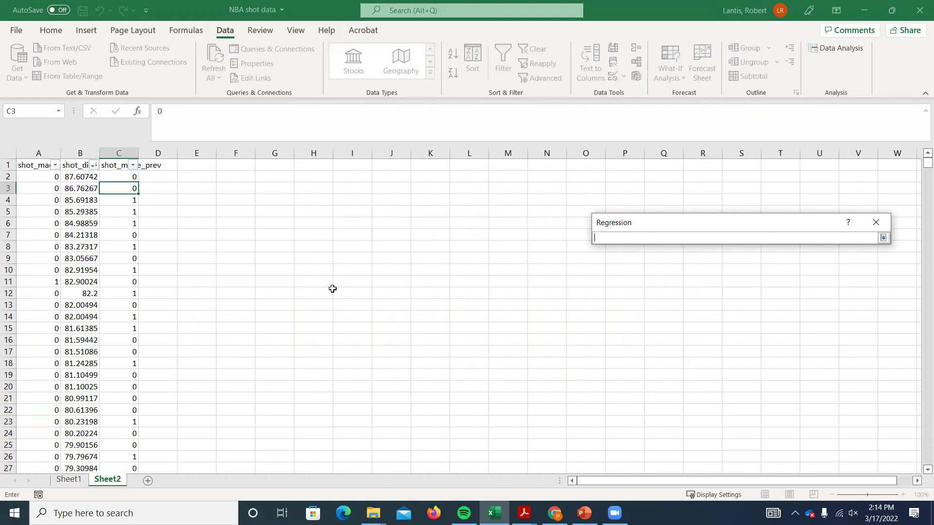
pyautogui.click(121, 164)
pyautogui.hotkey('ctrl', 'shift', 'Down')
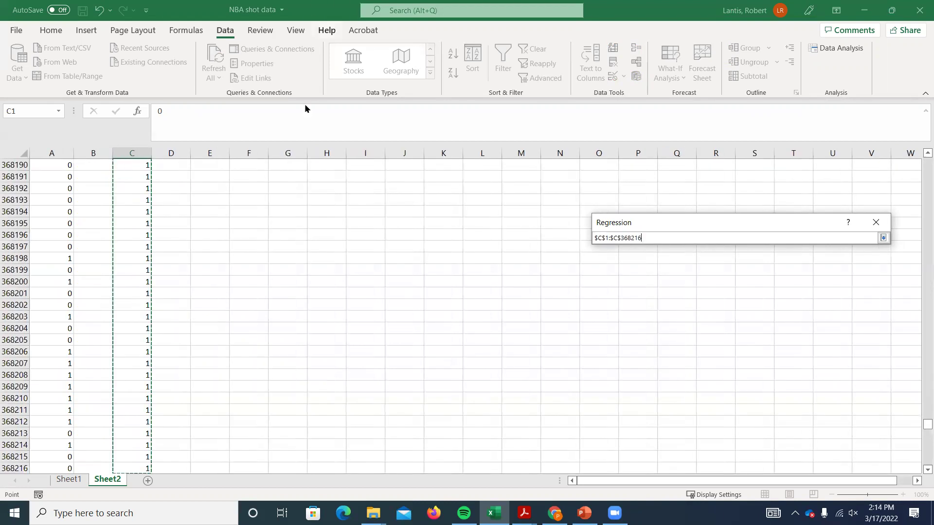
pyautogui.scroll(-2, 125, 377)
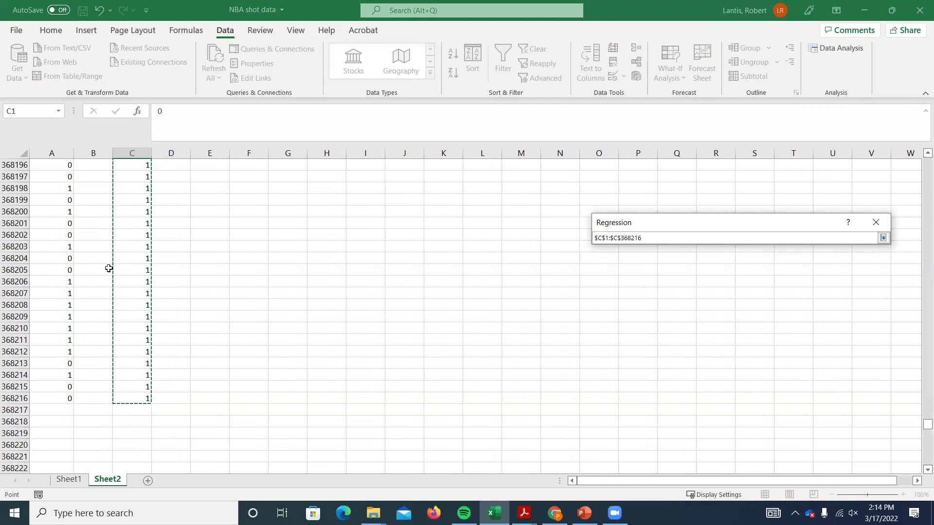
pyautogui.click(884, 238)
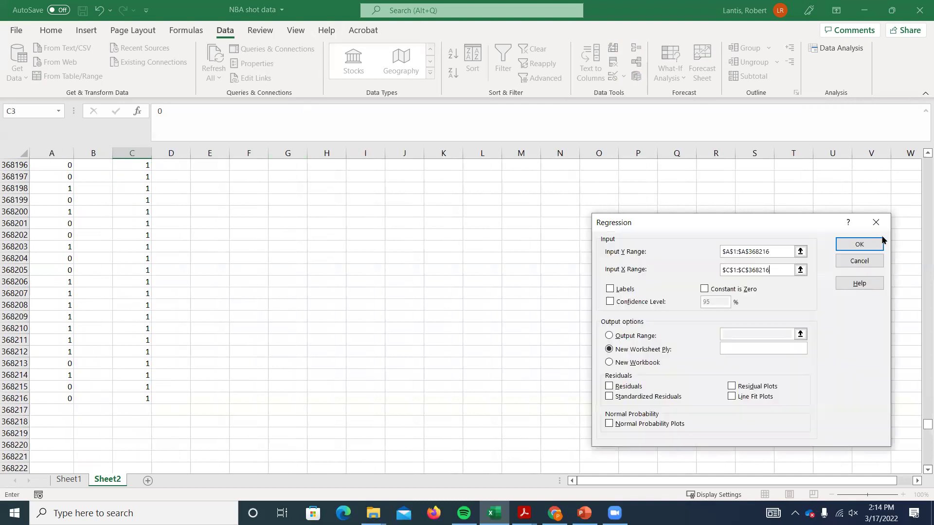
# - Run the regression with the Labels option enabled and the output sent to a new worksheet
pyautogui.click(611, 288)
pyautogui.click(610, 289)
pyautogui.click(859, 244)
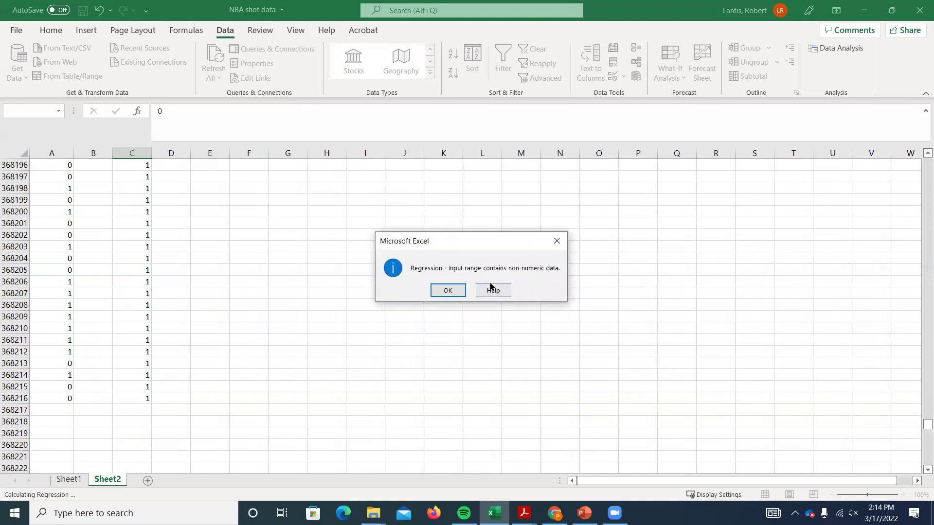
pyautogui.click(448, 291)
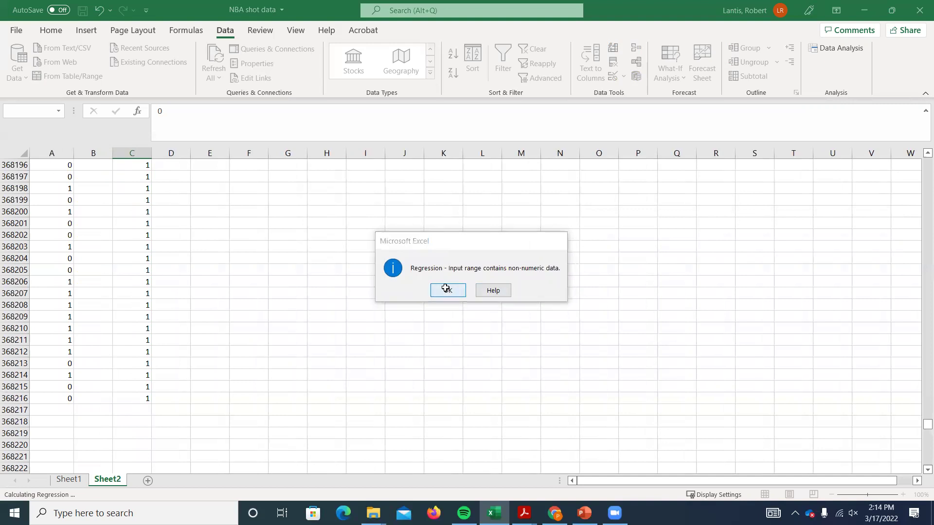
pyautogui.click(610, 289)
pyautogui.click(853, 244)
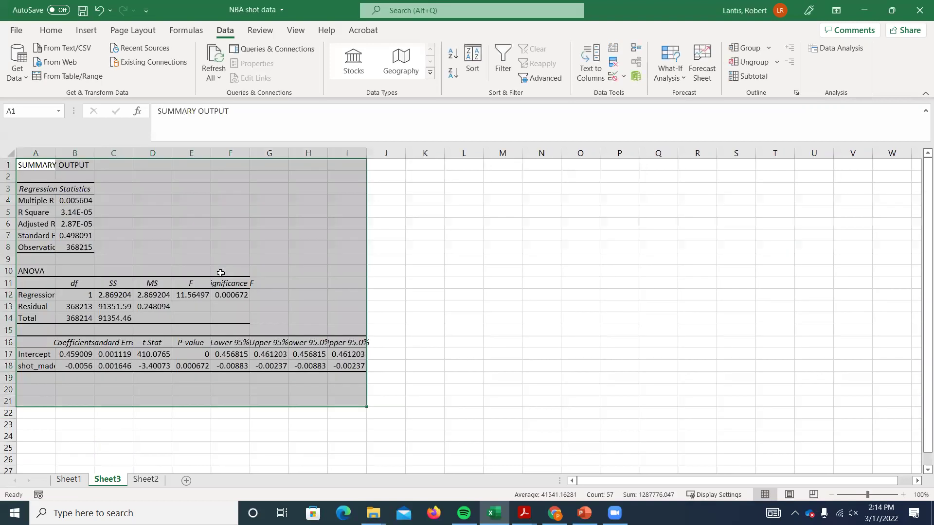
# - Autofit columns A and B of the regression output and inspect the shot_made_prev coefficient and P-value
pyautogui.doubleClick(55, 153)
pyautogui.click(128, 355)
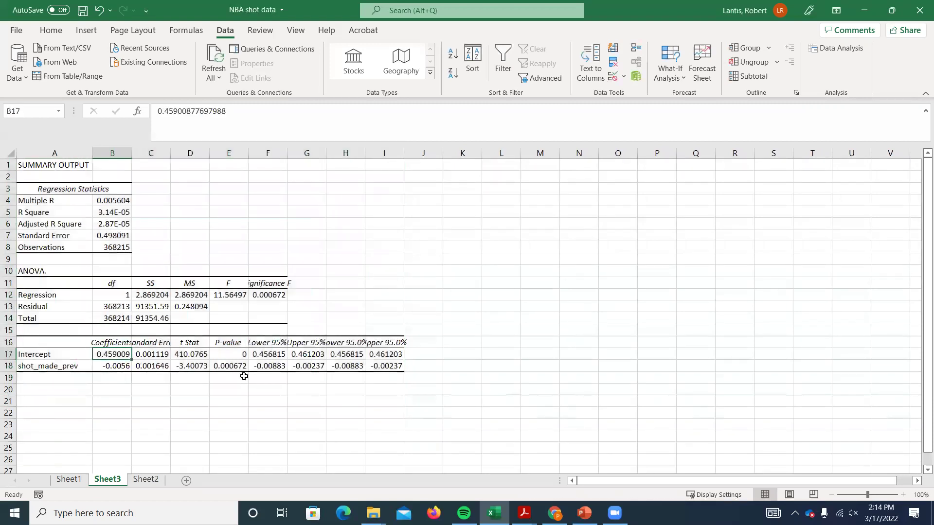
pyautogui.press('Down')
pyautogui.press('Left')
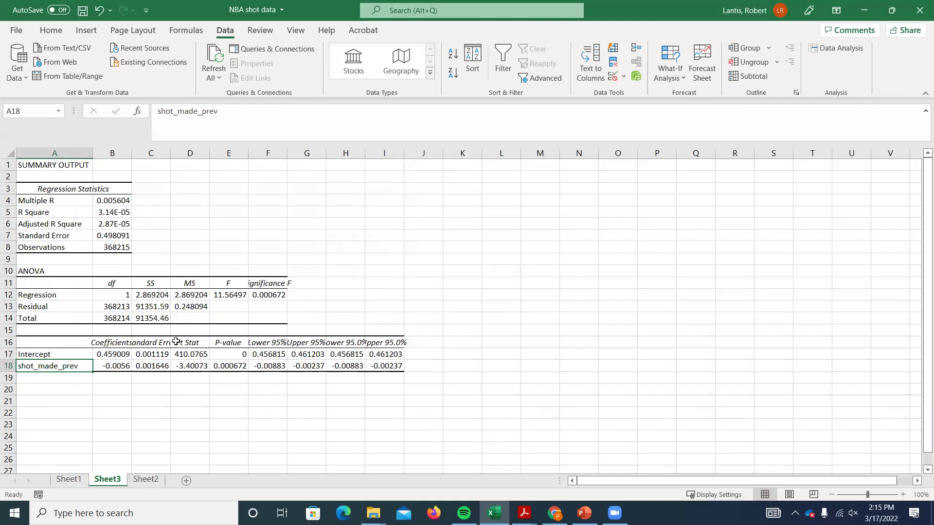
pyautogui.doubleClick(131, 154)
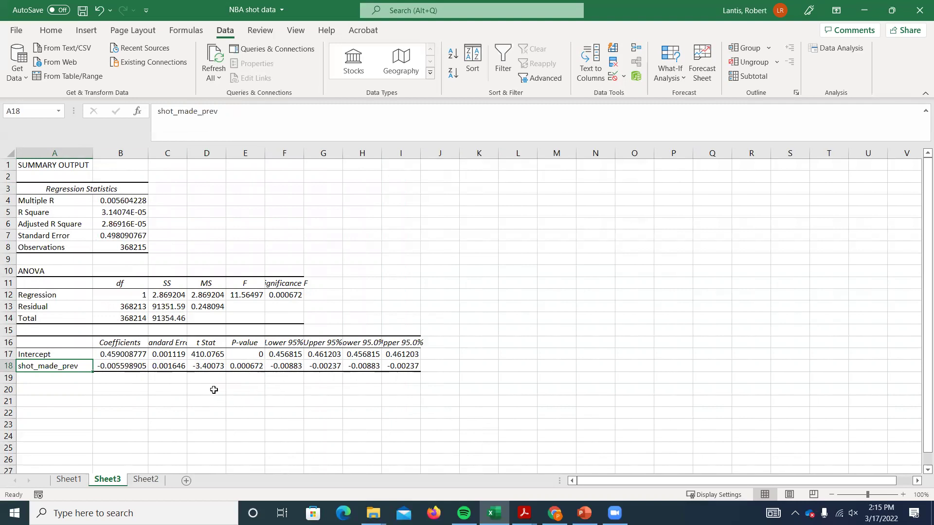
pyautogui.click(129, 365)
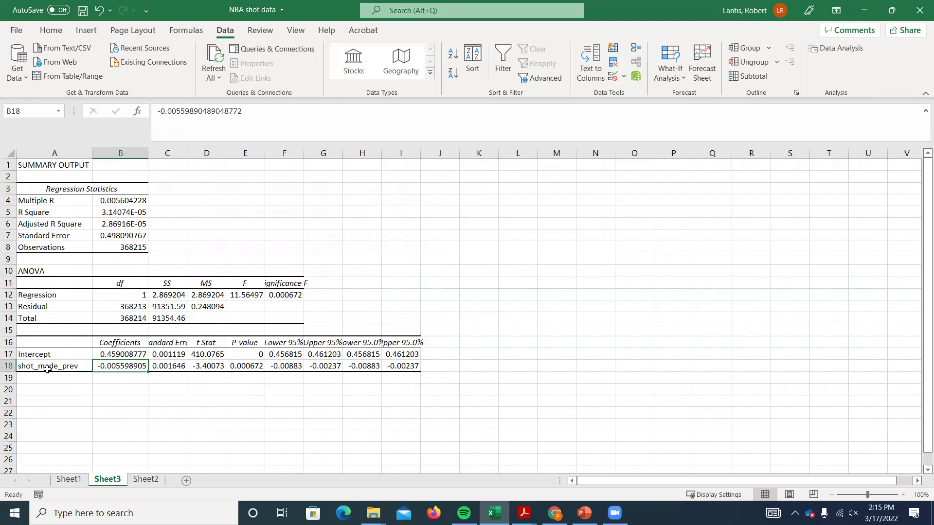
pyautogui.click(254, 366)
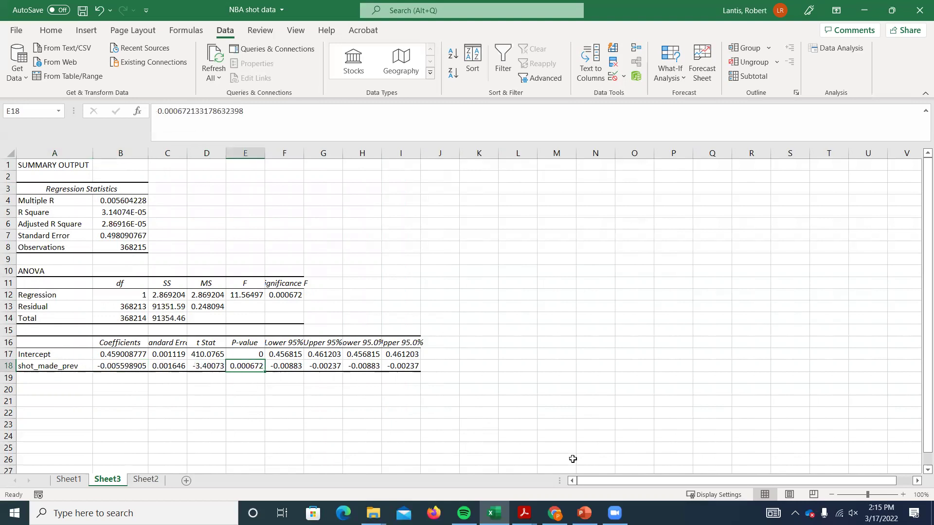
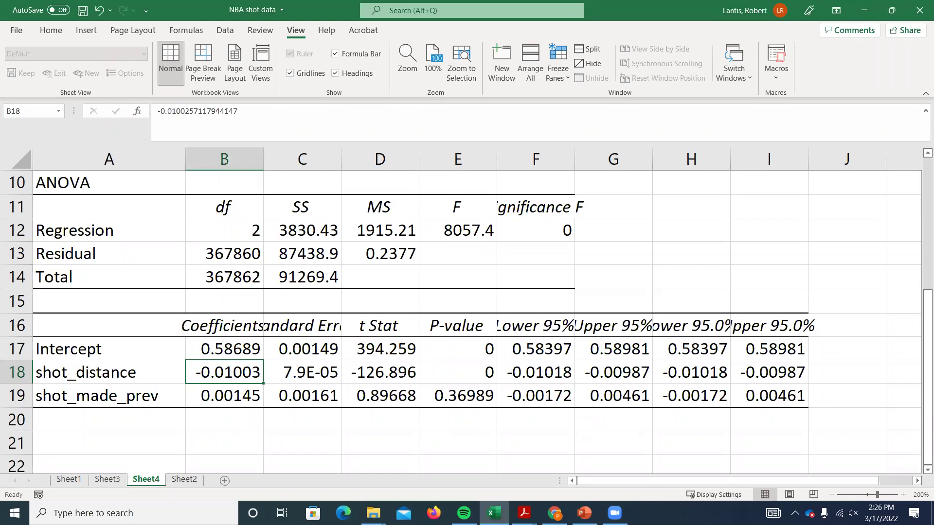
# - Review the source shot data on Sheet1 and the extracted columns from the beginning of Sheet2
pyautogui.click(108, 481)
pyautogui.click(76, 481)
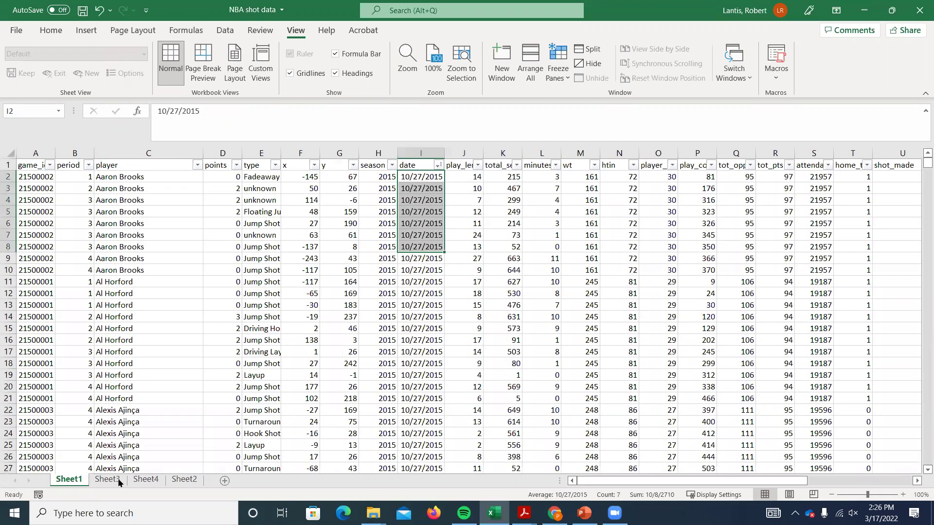
pyautogui.click(184, 481)
pyautogui.moveTo(922, 425); pyautogui.dragTo(920, 144)
pyautogui.scroll(-12, 85, 349)
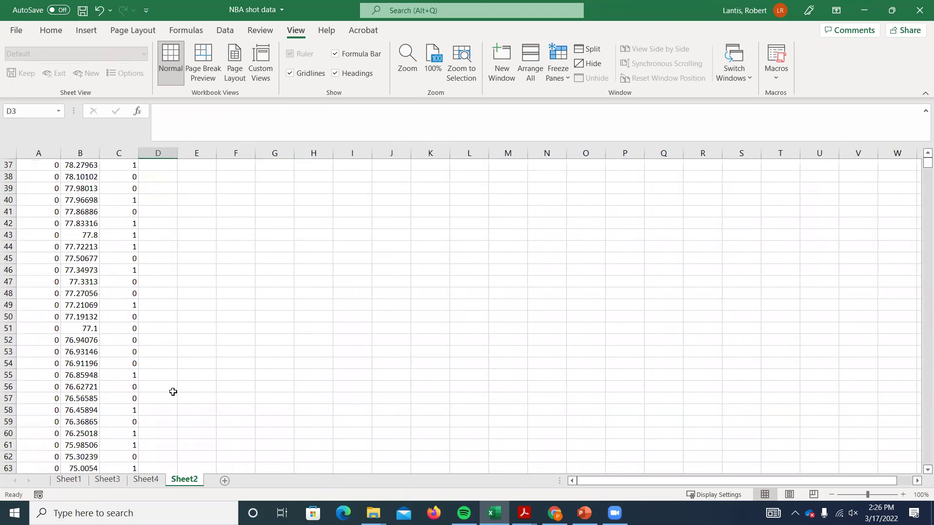
pyautogui.click(864, 10)
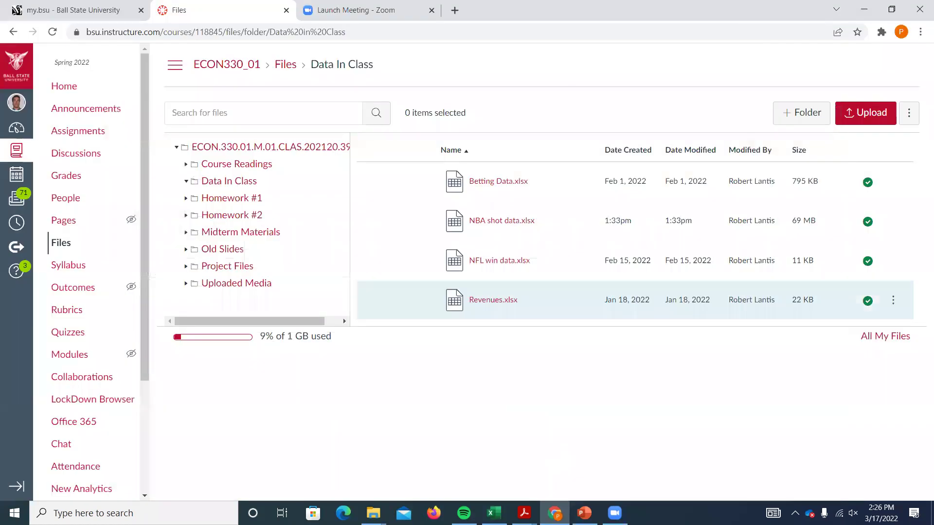
pyautogui.click(495, 514)
# - Examine the shot_distance row of the Sheet4 regression output, from its coefficient across to its P-value
pyautogui.click(129, 479)
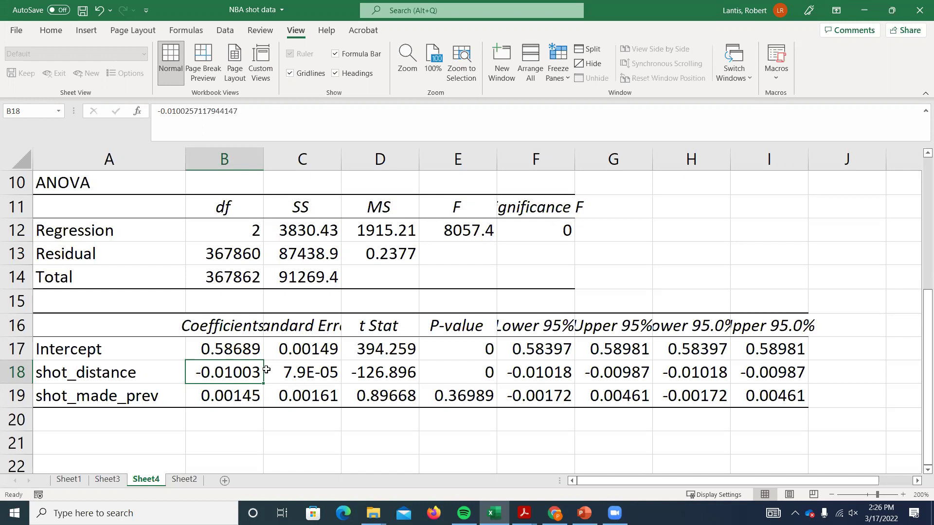
pyautogui.press('Right')
pyautogui.press('Right')
pyautogui.press('Right')
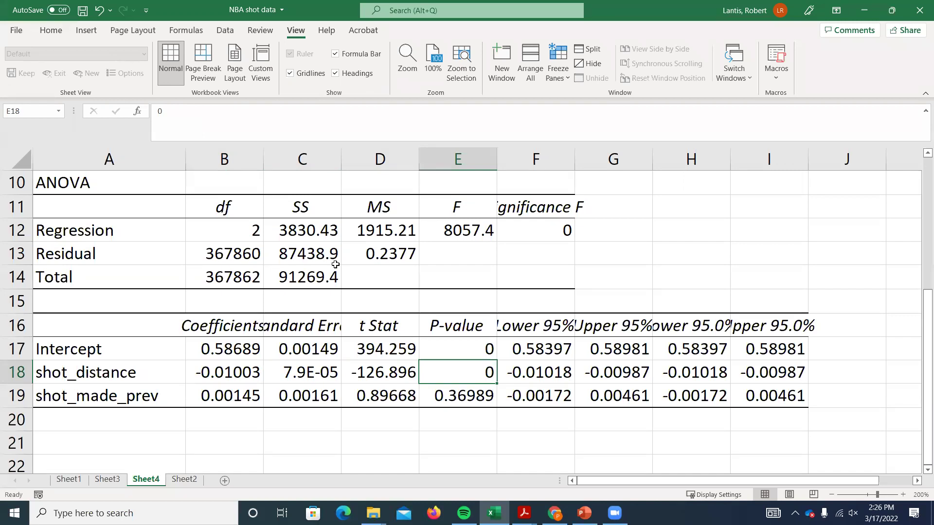
# - Copy the full shot data table on Sheet1, from the game_id header in A1 across all columns and rows
pyautogui.click(80, 480)
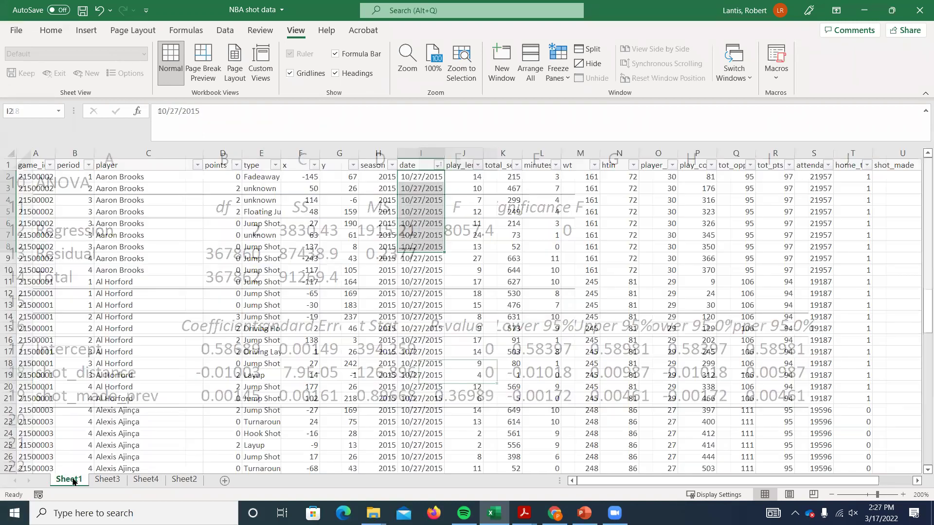
pyautogui.click(36, 169)
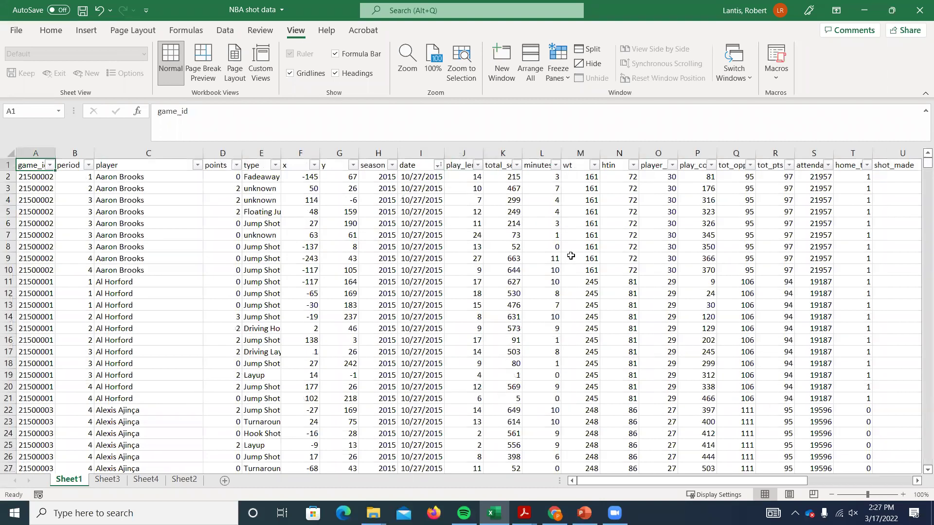
pyautogui.hotkey('ctrl', 'shift', 'Right')
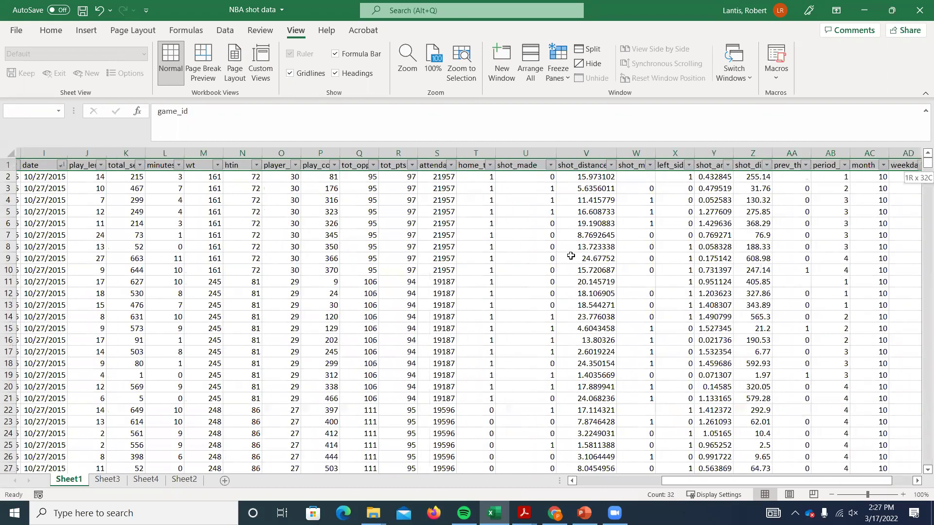
pyautogui.hscroll(2, 571, 256)
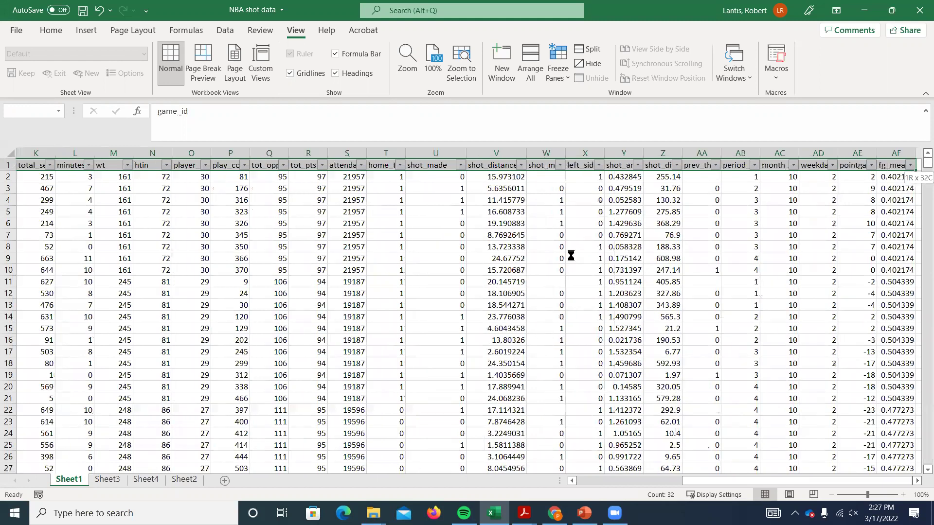
pyautogui.hotkey('ctrl', 'shift', 'Down')
pyautogui.hotkey('ctrl', 'c')
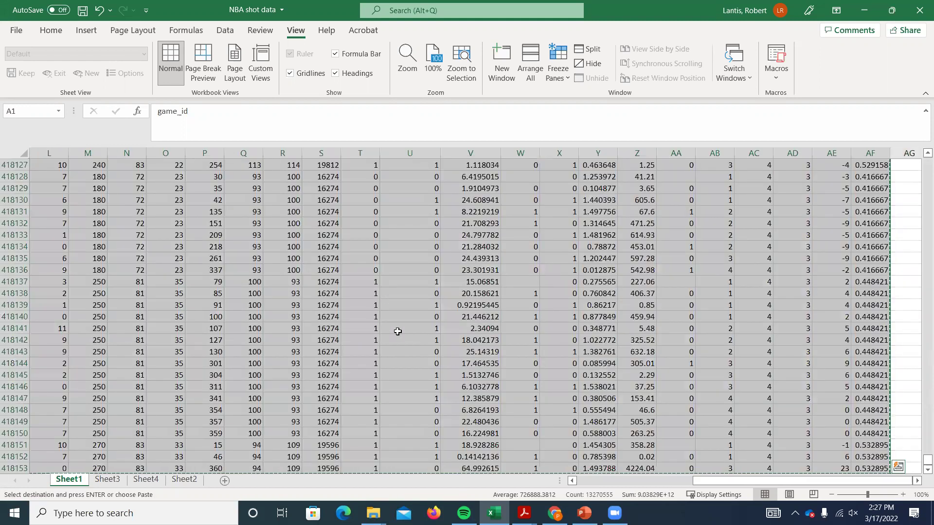
# - Add a new worksheet and paste the copied shot data into it as values only, starting at A1
pyautogui.rightClick(315, 405)
pyautogui.click(225, 481)
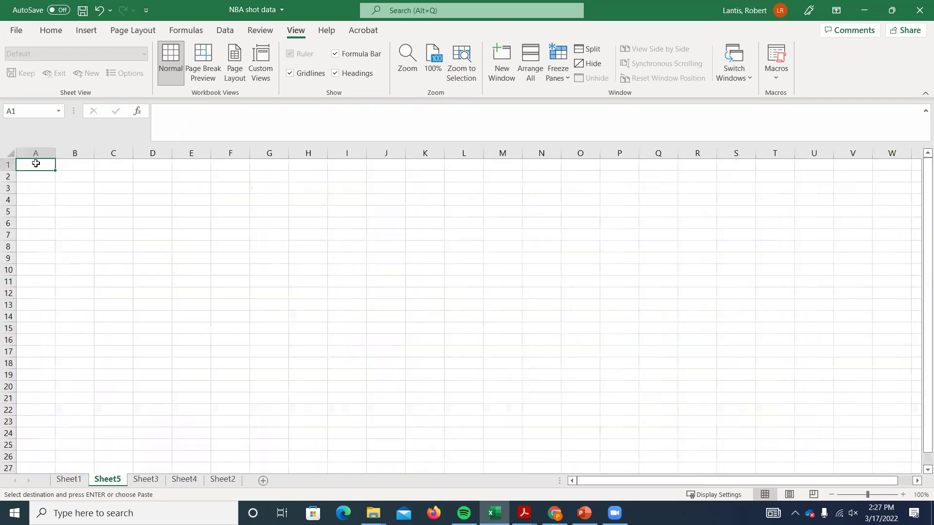
pyautogui.rightClick(37, 163)
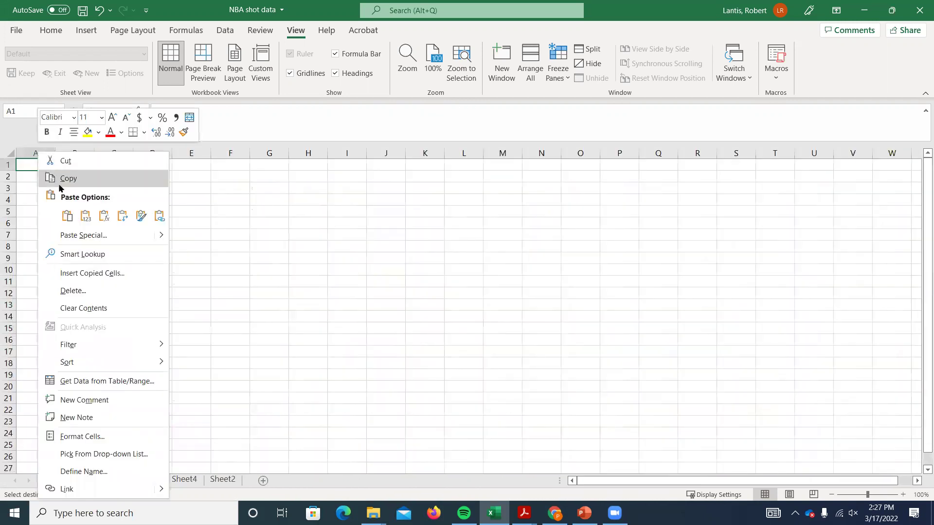
pyautogui.click(84, 217)
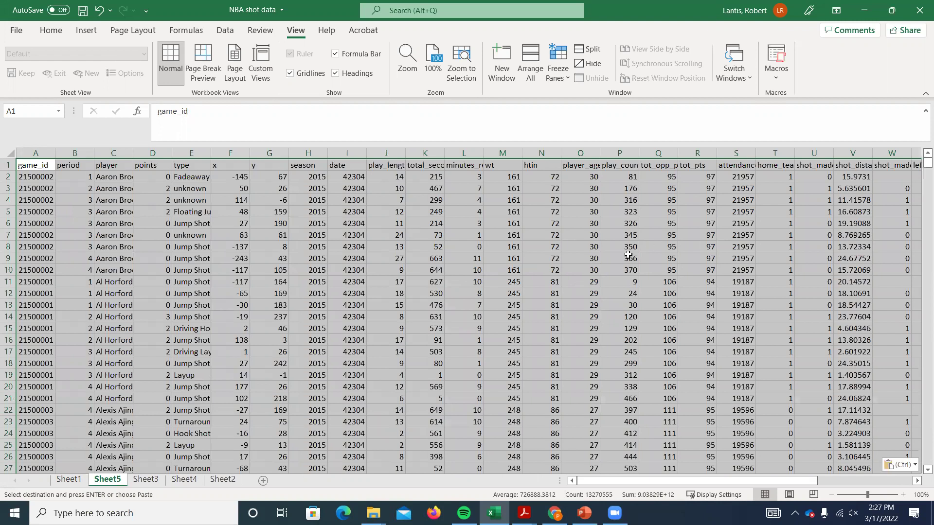
pyautogui.click(642, 237)
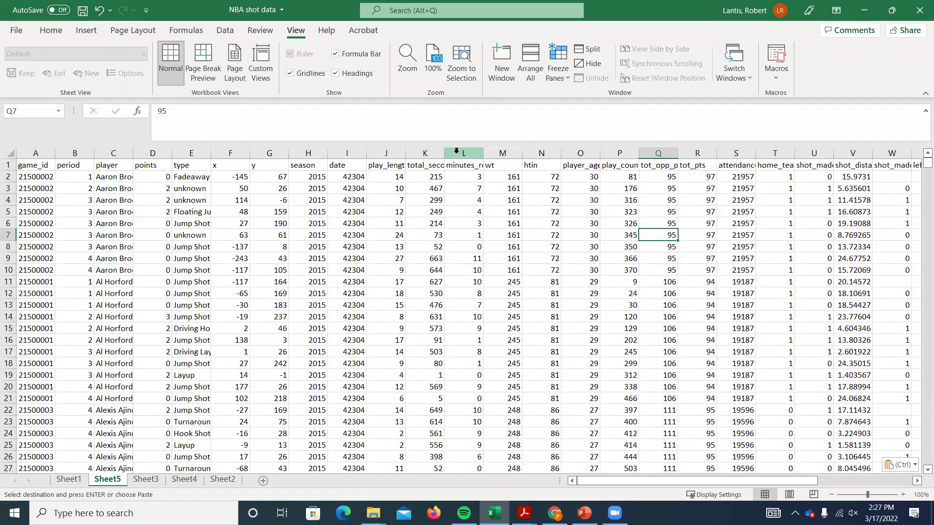
# - Delete columns C through J, from player to play_length, on Sheet5
pyautogui.click(424, 169)
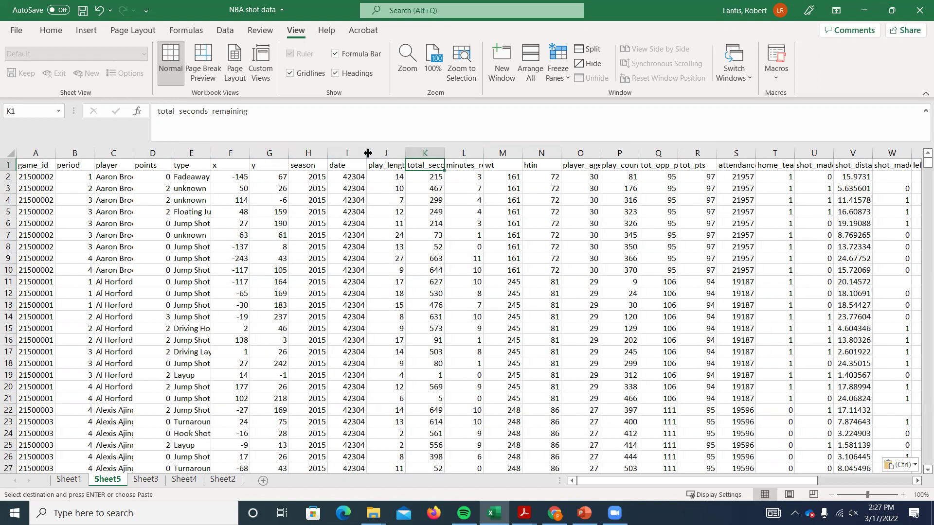
pyautogui.click(349, 154)
pyautogui.moveTo(313, 157); pyautogui.dragTo(29, 153)
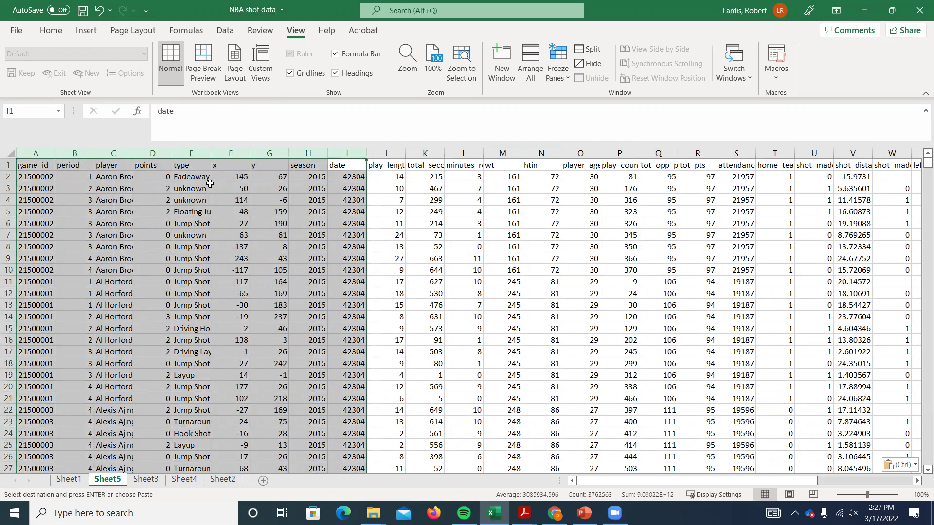
pyautogui.click(175, 186)
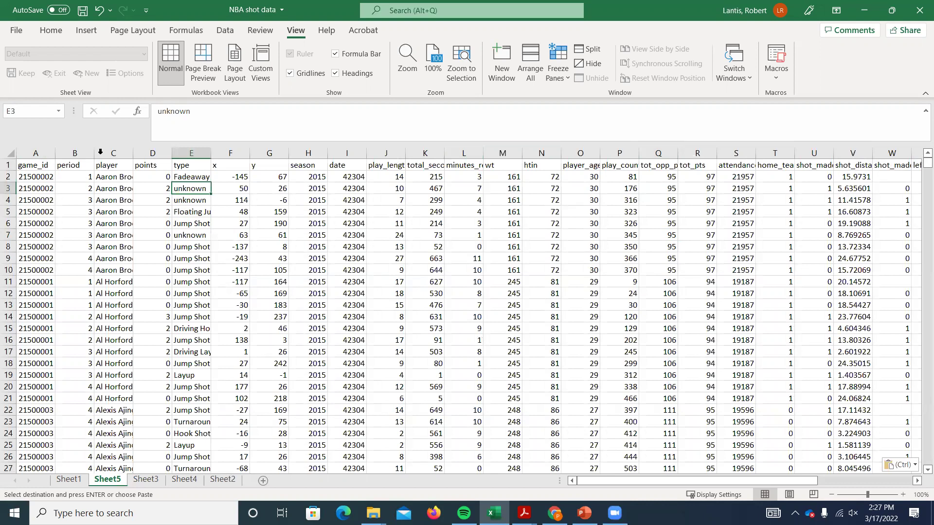
pyautogui.moveTo(101, 153); pyautogui.dragTo(281, 181)
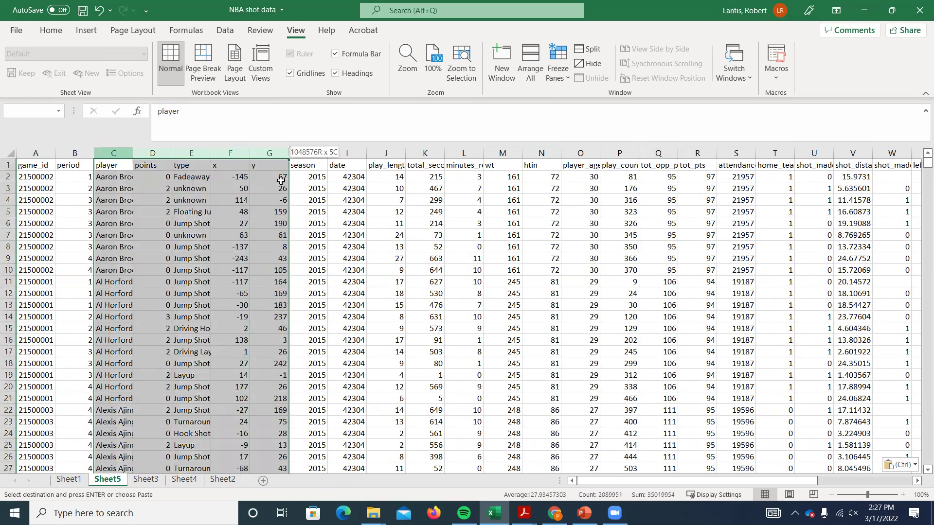
pyautogui.click(112, 159)
pyautogui.moveTo(112, 154); pyautogui.dragTo(402, 171)
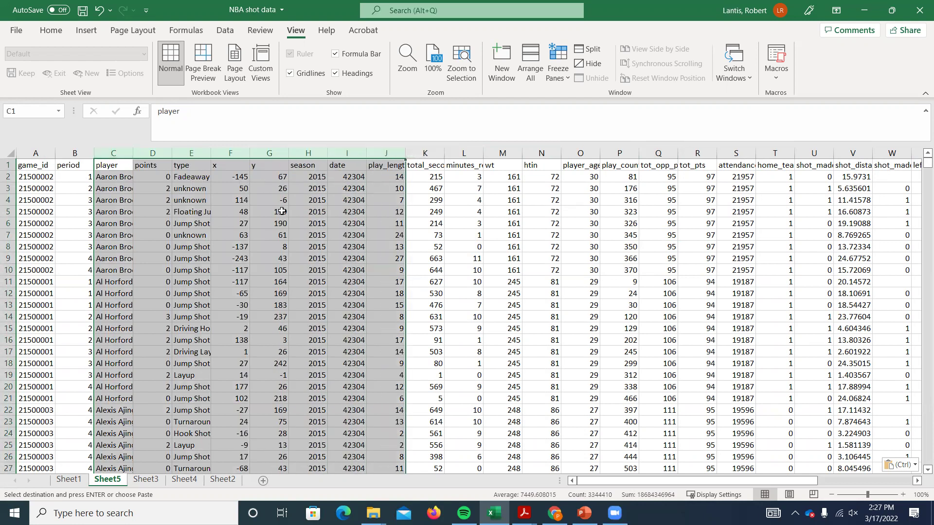
pyautogui.rightClick(241, 180)
pyautogui.click(281, 303)
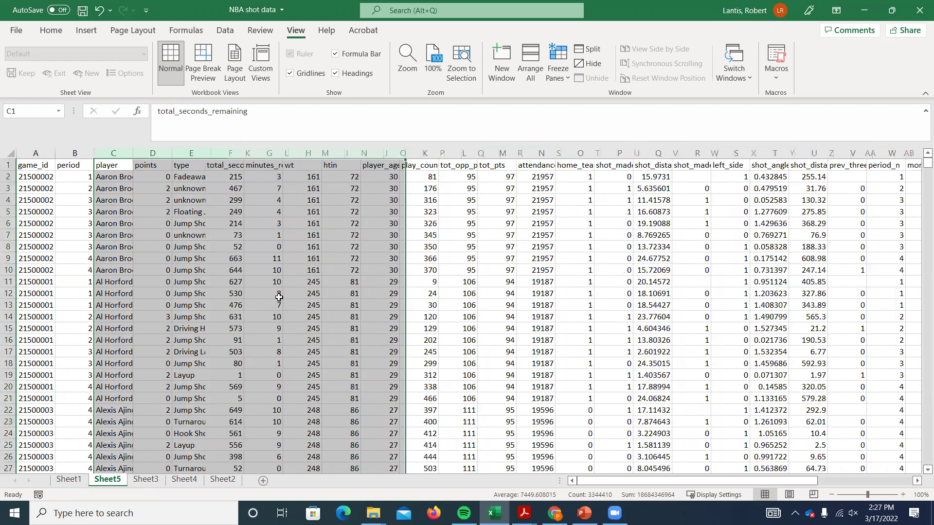
# - Add header filters to the entire Sheet5 data table, starting from the game_id header in A1
pyautogui.hotkey('ctrl', 'Home')
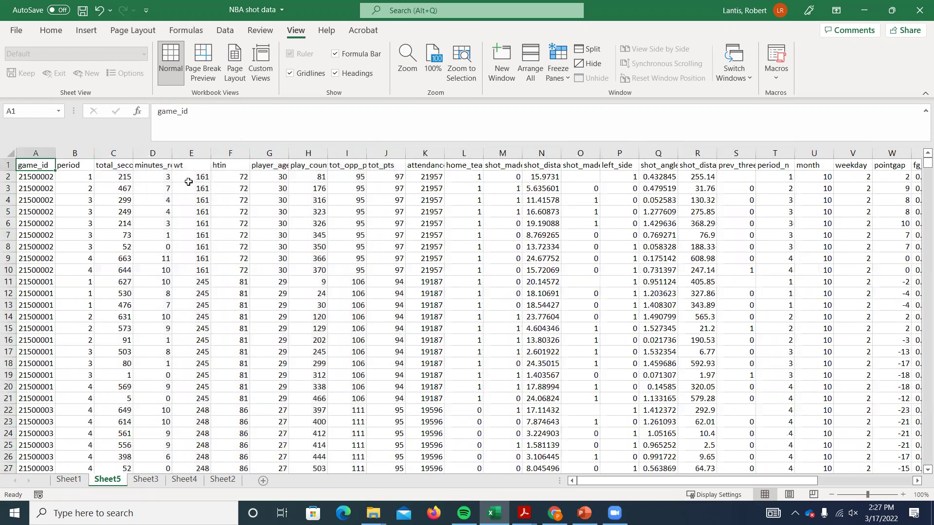
pyautogui.hotkey('ctrl', 'shift', 'Right')
pyautogui.hotkey('ctrl', 'shift', 'Down')
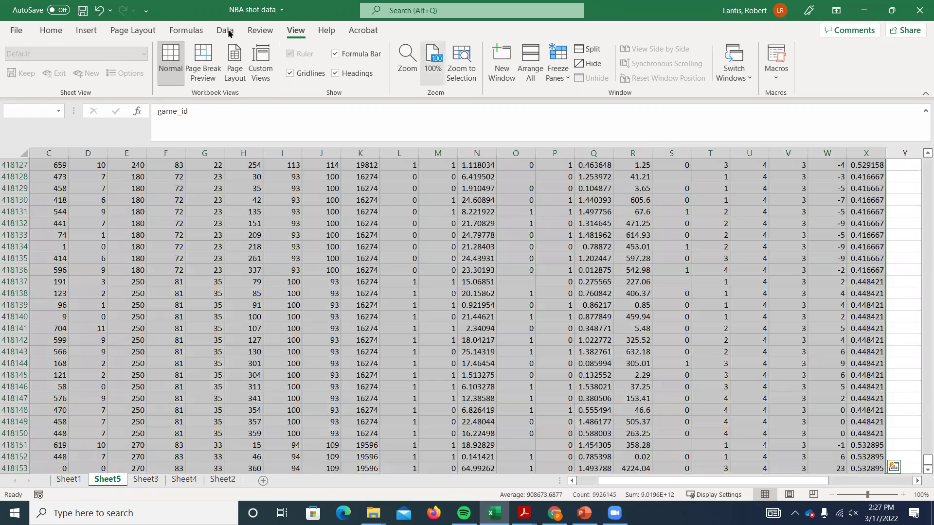
pyautogui.click(507, 59)
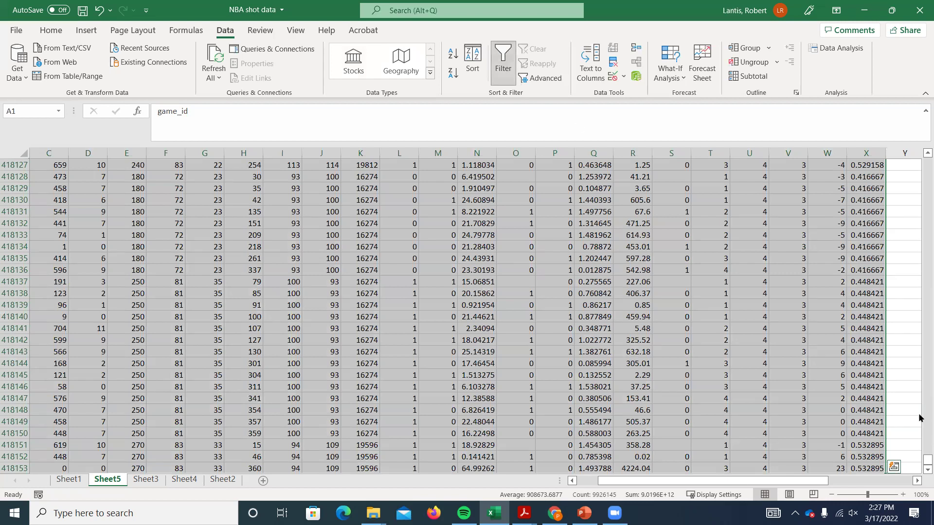
pyautogui.moveTo(921, 461); pyautogui.dragTo(920, 121)
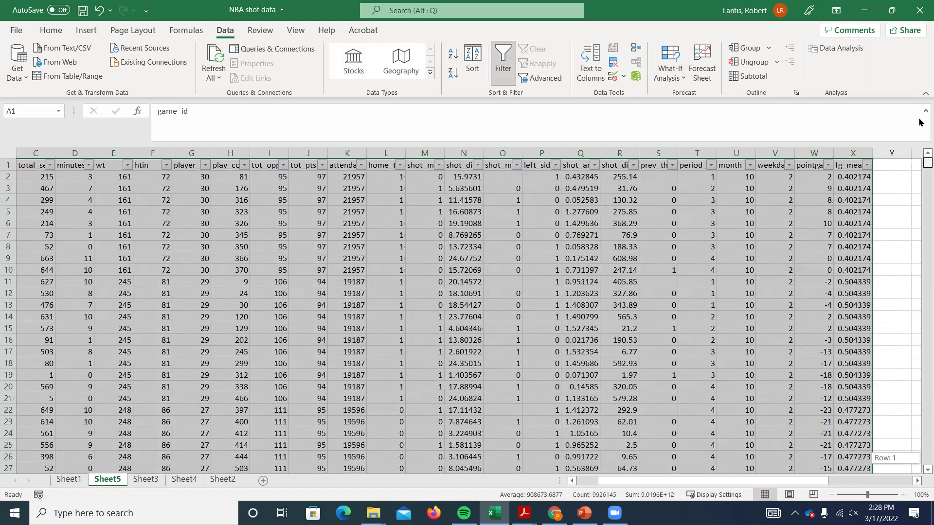
pyautogui.click(812, 187)
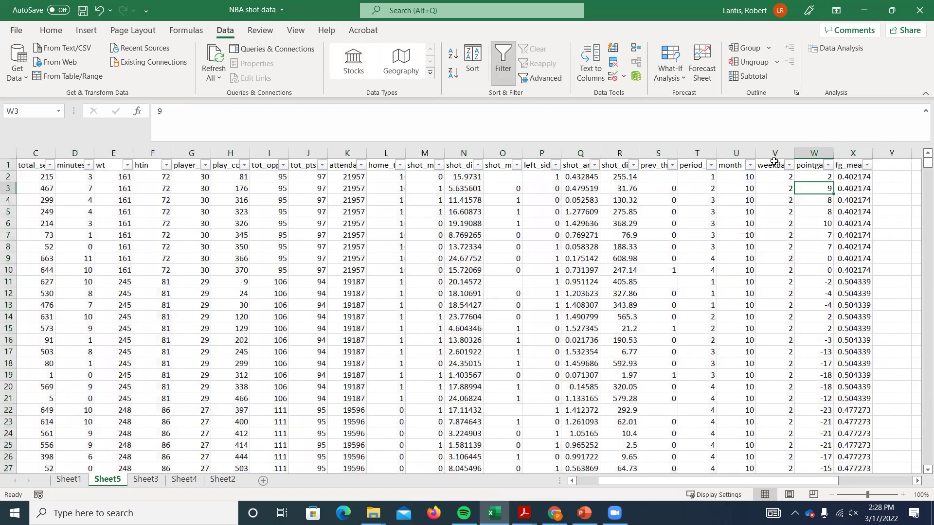
# - Delete columns T through V, holding the period_n, month and weekday variables
pyautogui.moveTo(774, 154); pyautogui.dragTo(702, 157)
pyautogui.rightClick(699, 211)
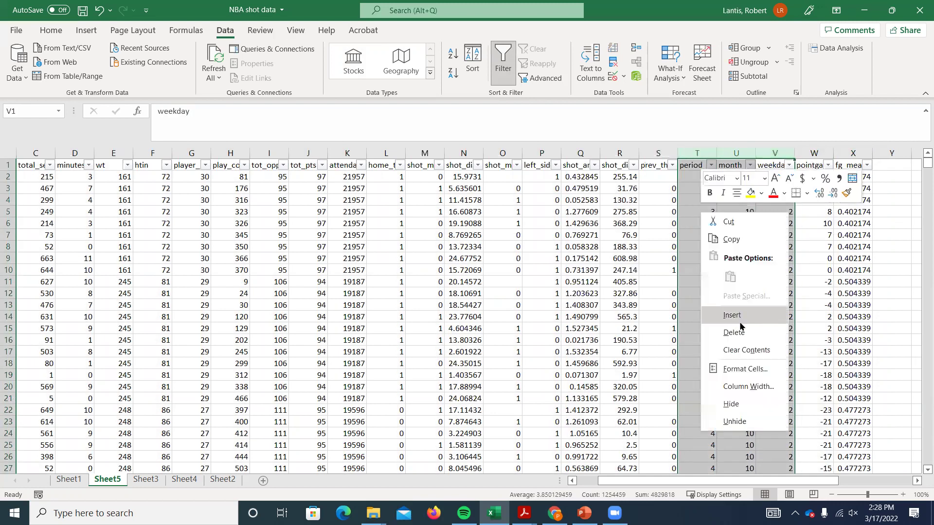
pyautogui.click(738, 332)
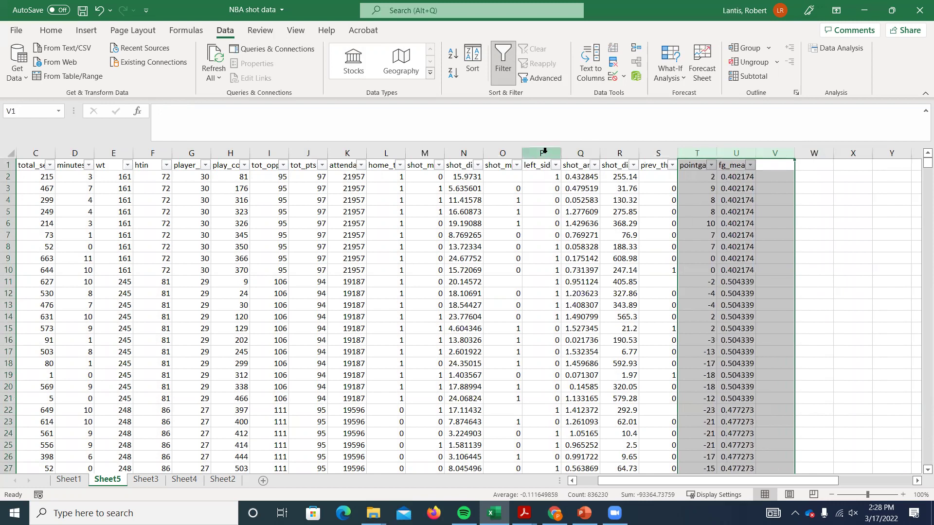
# - Compare the shot_distance and shot_distance2 headers and delete the shot_distance2 column
pyautogui.click(572, 166)
pyautogui.click(614, 168)
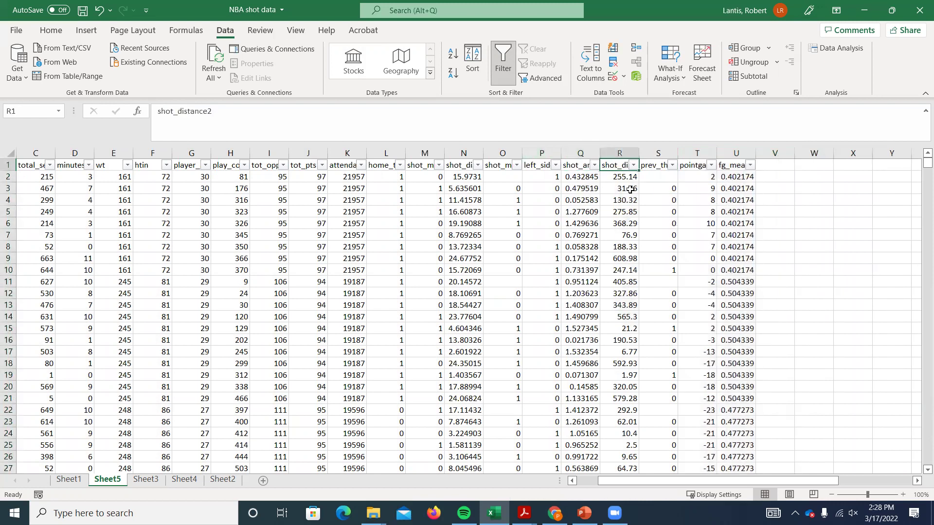
pyautogui.click(541, 166)
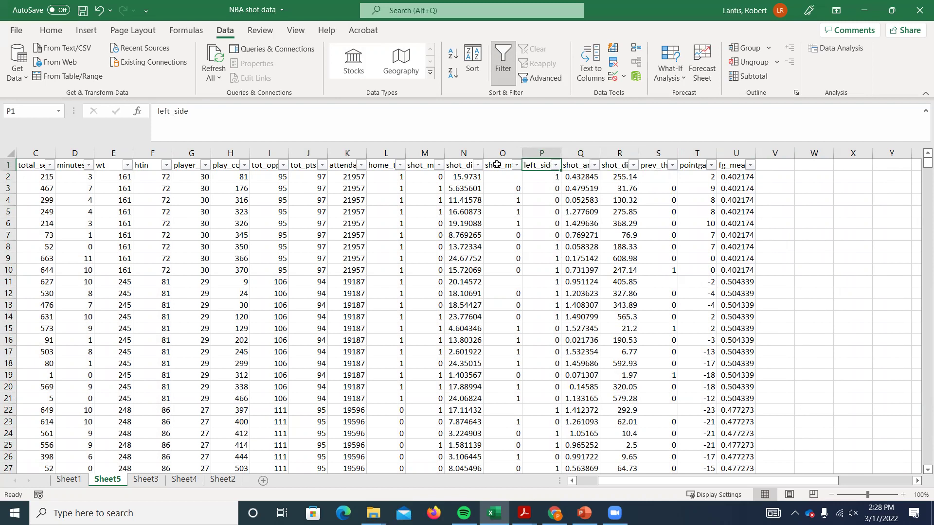
pyautogui.click(461, 165)
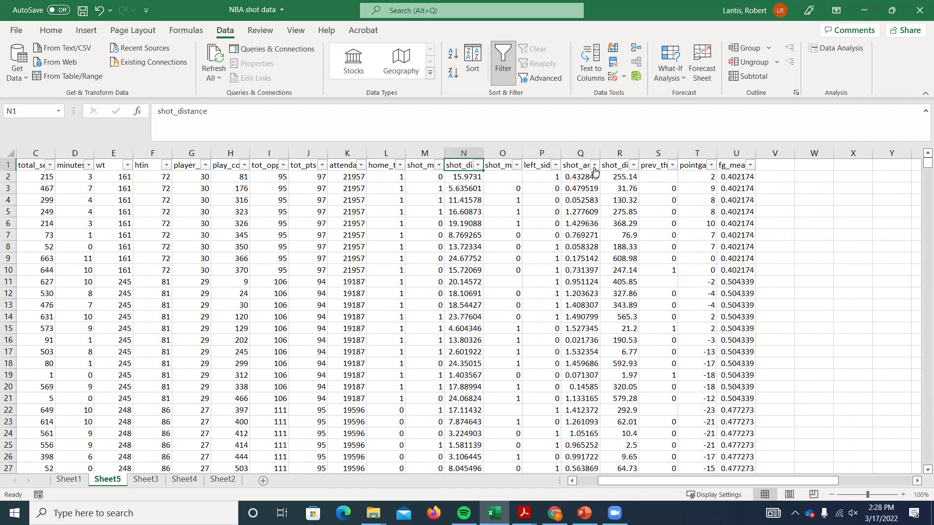
pyautogui.click(616, 165)
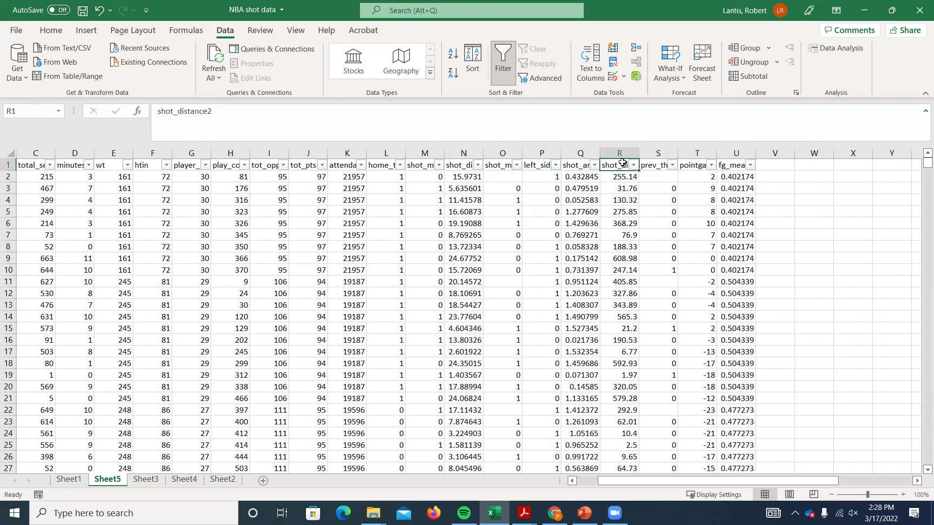
pyautogui.click(624, 154)
pyautogui.rightClick(623, 154)
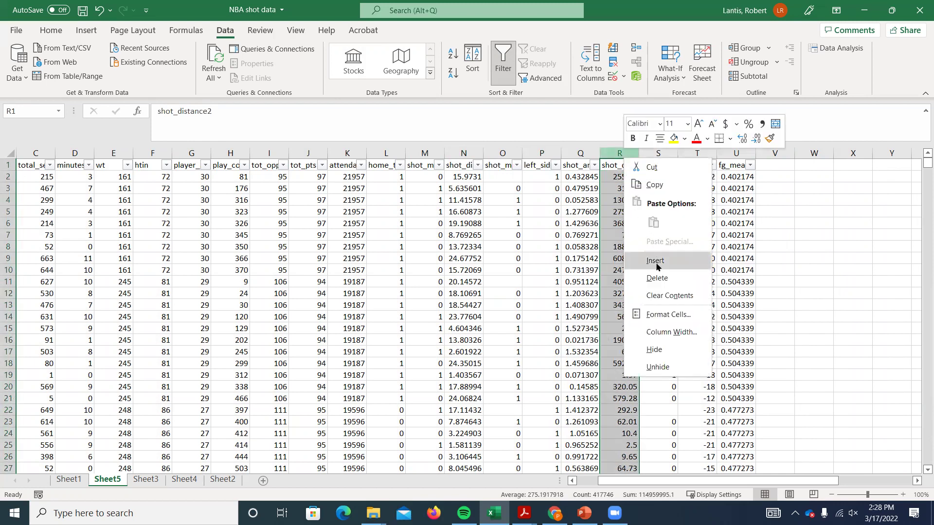
pyautogui.click(650, 276)
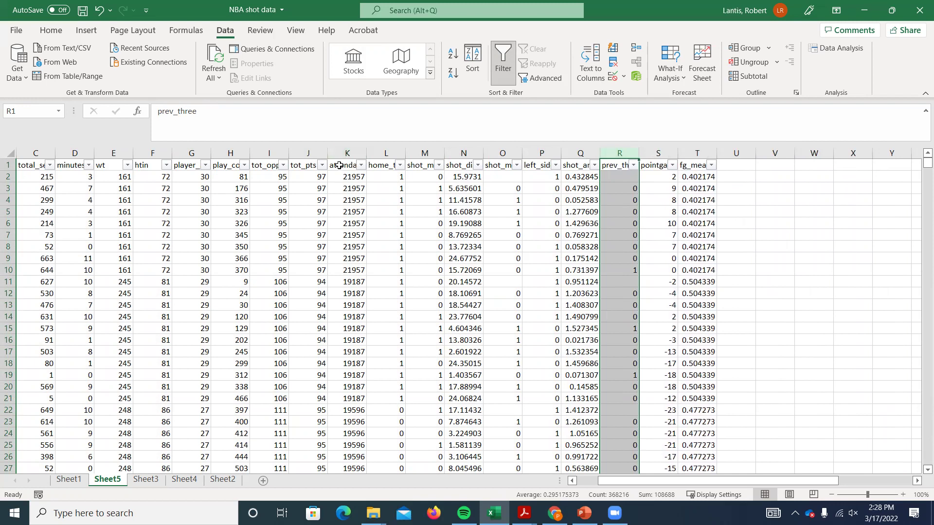
# - Check the home_team and pointgap columns, and delete columns G through J, from player_age to tot_pts
pyautogui.click(378, 169)
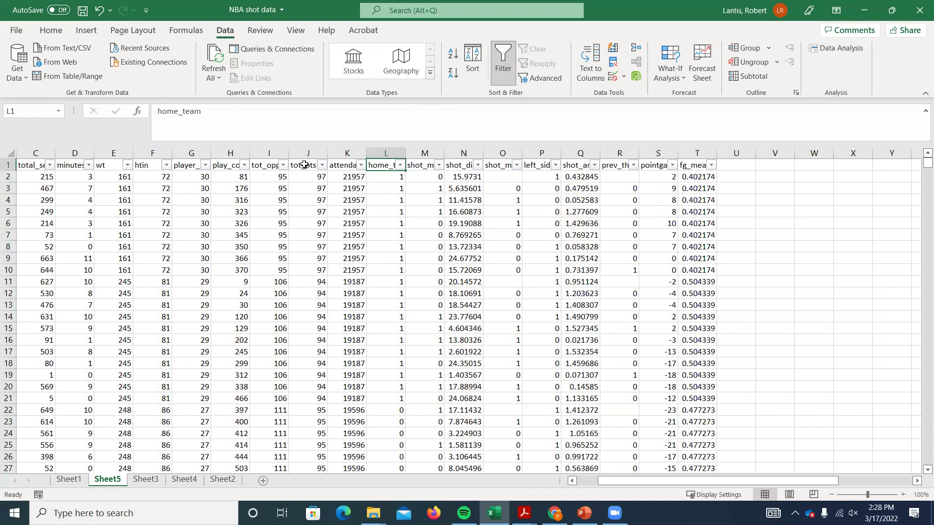
pyautogui.click(657, 167)
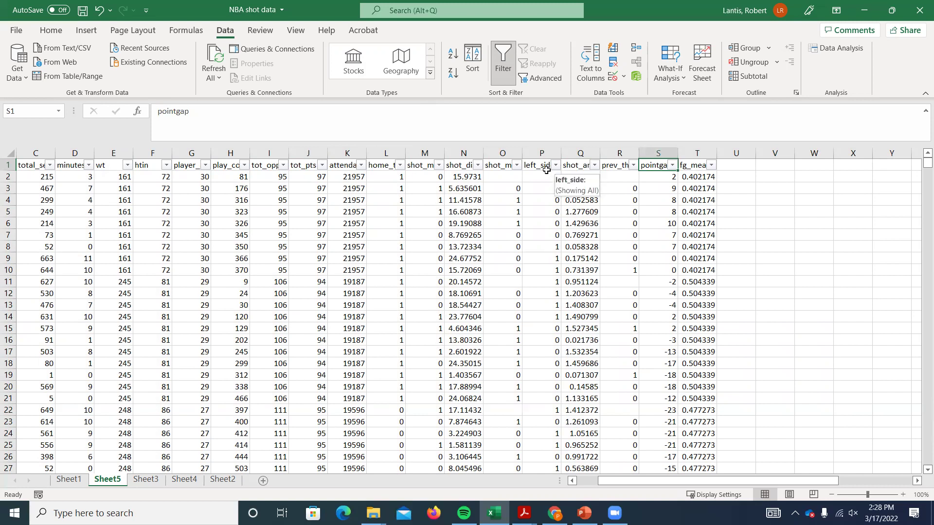
pyautogui.click(666, 180)
pyautogui.click(658, 295)
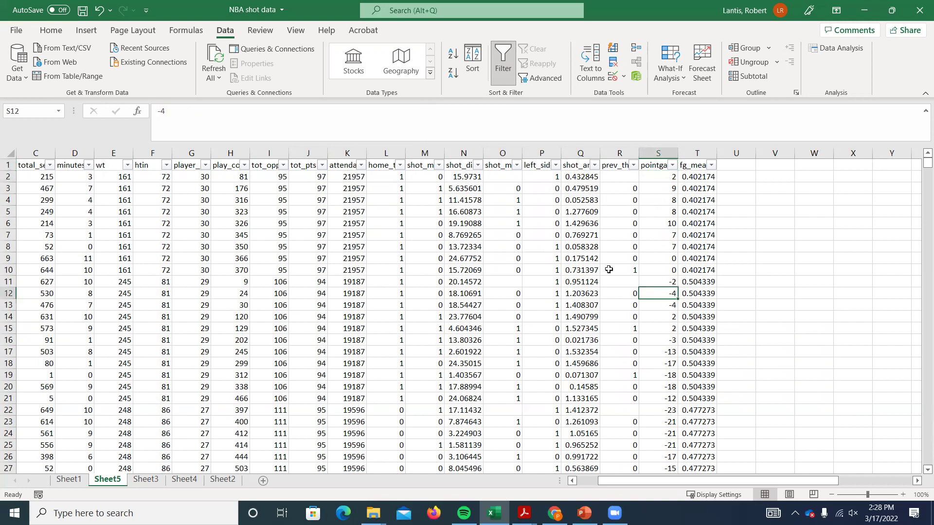
pyautogui.moveTo(308, 153); pyautogui.dragTo(208, 163)
pyautogui.rightClick(239, 222)
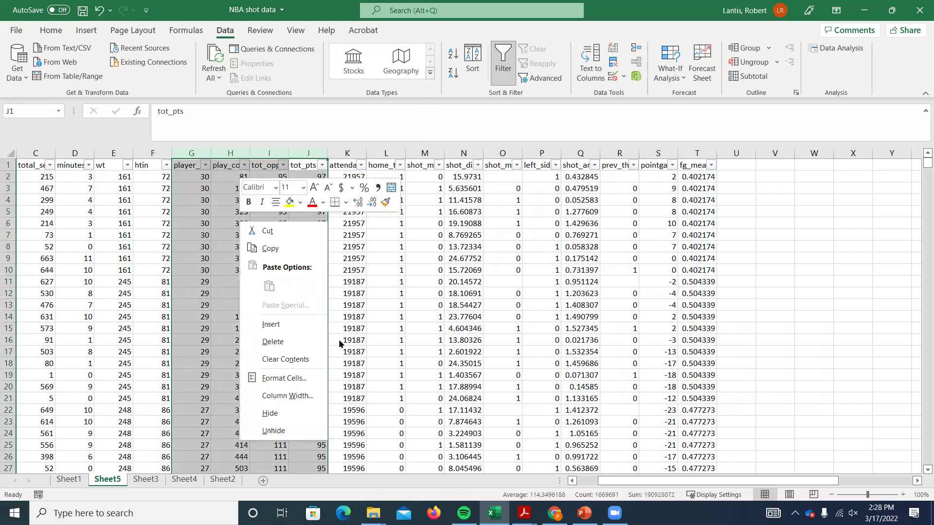
pyautogui.click(300, 340)
# - Enter =COUNTBLANK(A1:A418153) in A418154, directly below the last row of game_id data
pyautogui.moveTo(609, 481); pyautogui.dragTo(561, 474)
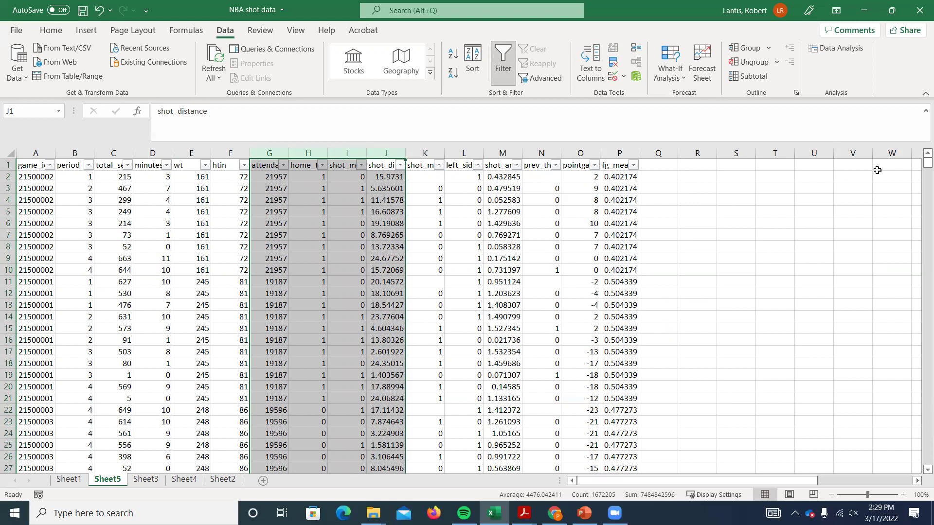
pyautogui.moveTo(920, 167)
pyautogui.mouseDown()
pyautogui.moveTo(920, 385)
pyautogui.moveTo(921, 161)
pyautogui.mouseUp()
pyautogui.moveTo(922, 170); pyautogui.dragTo(922, 459)
pyautogui.scroll(-4, 317, 330)
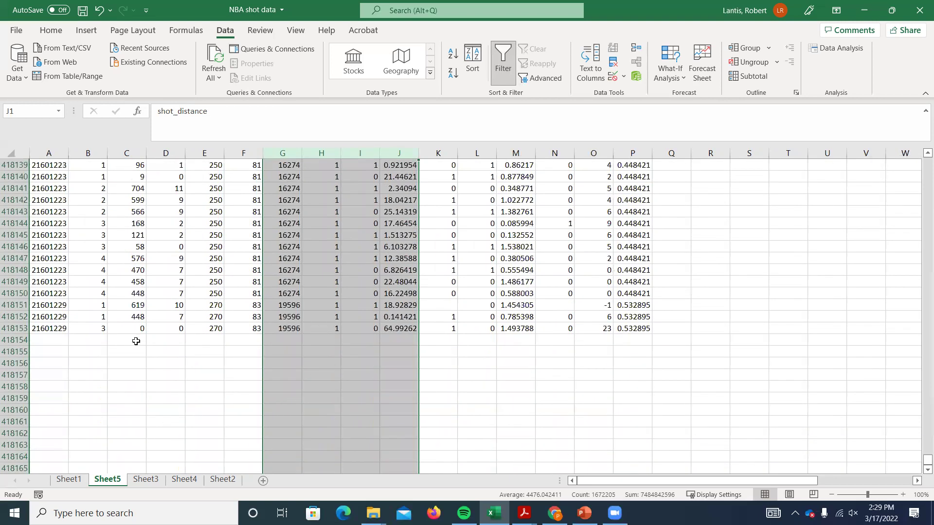
pyautogui.click(49, 339)
pyautogui.write('=cou')
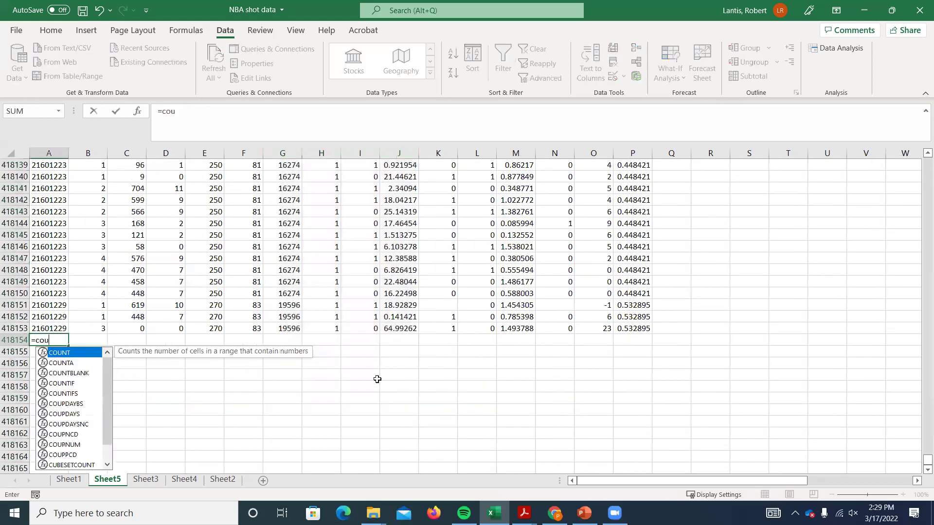
pyautogui.write('ntblank(')
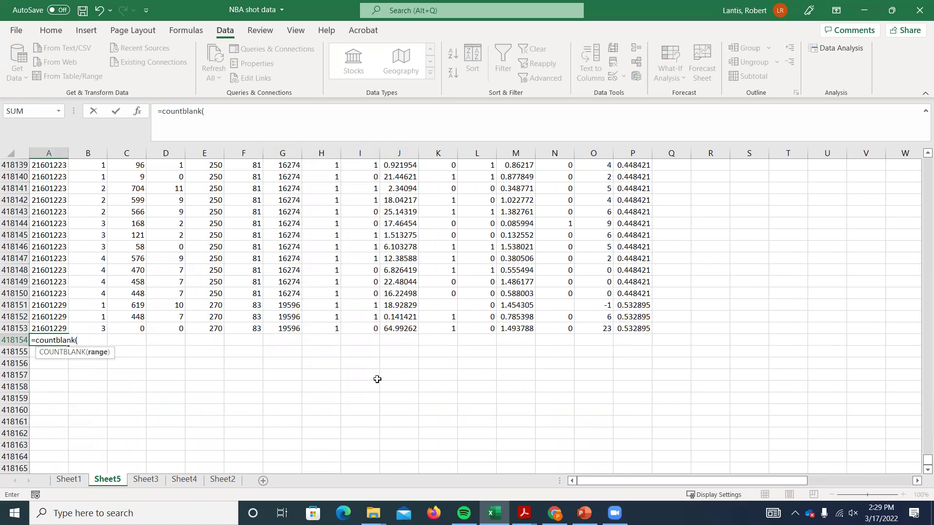
pyautogui.press('Up')
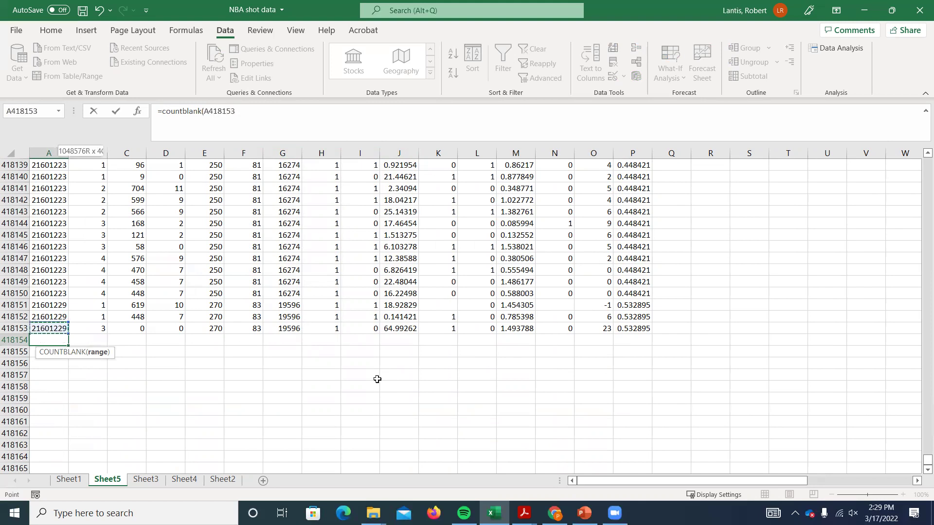
pyautogui.hotkey('ctrl', 'shift', 'Up')
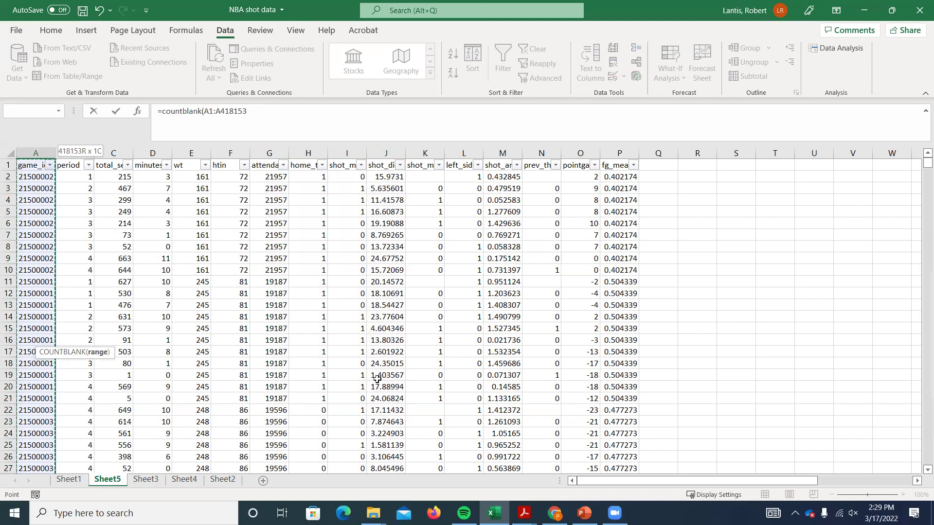
pyautogui.press('Return')
# - Fill the COUNTBLANK formula from A418154 across row 418154 to column P
pyautogui.click(50, 446)
pyautogui.click(52, 457)
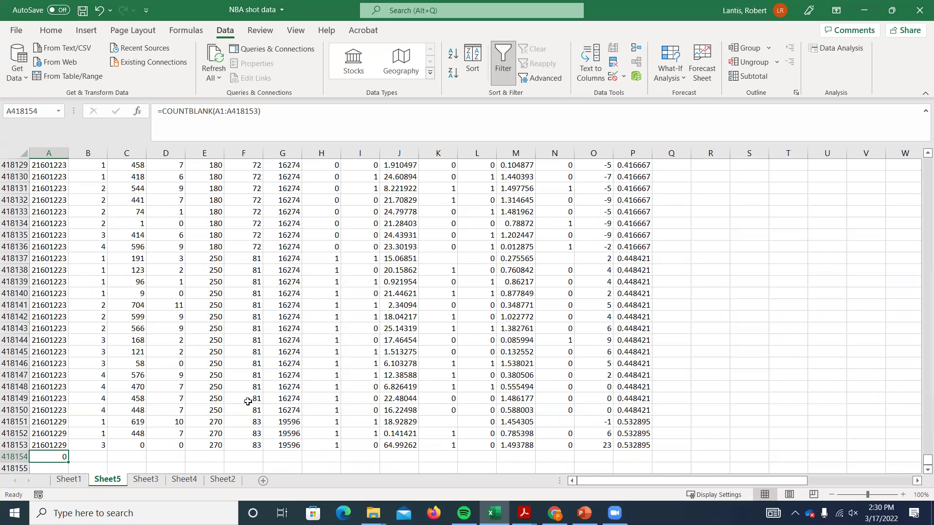
pyautogui.scroll(-1, 82, 438)
pyautogui.moveTo(68, 427); pyautogui.dragTo(639, 427)
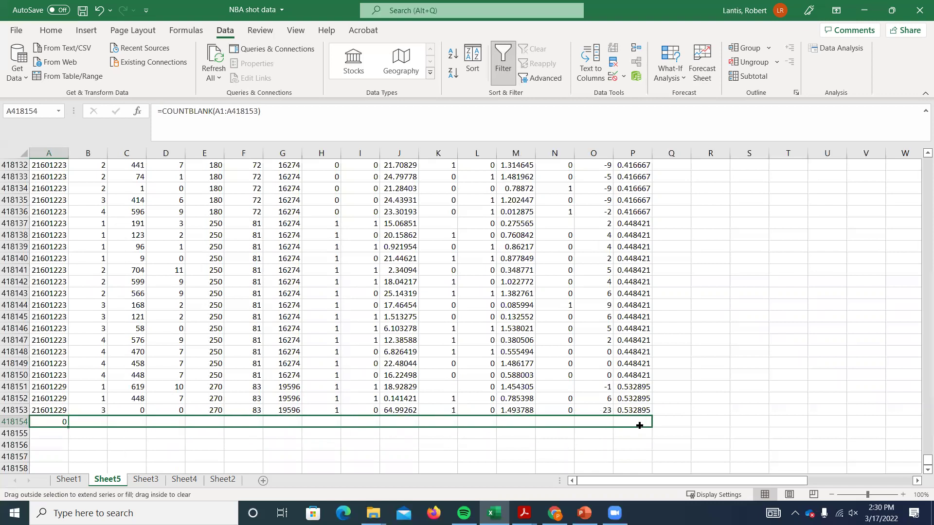
# - Finish filling the blank-count formula through P418154, and check the counts for wt, htin, shot_distance, shot_made_prev and column N
pyautogui.moveTo(639, 426); pyautogui.dragTo(641, 426)
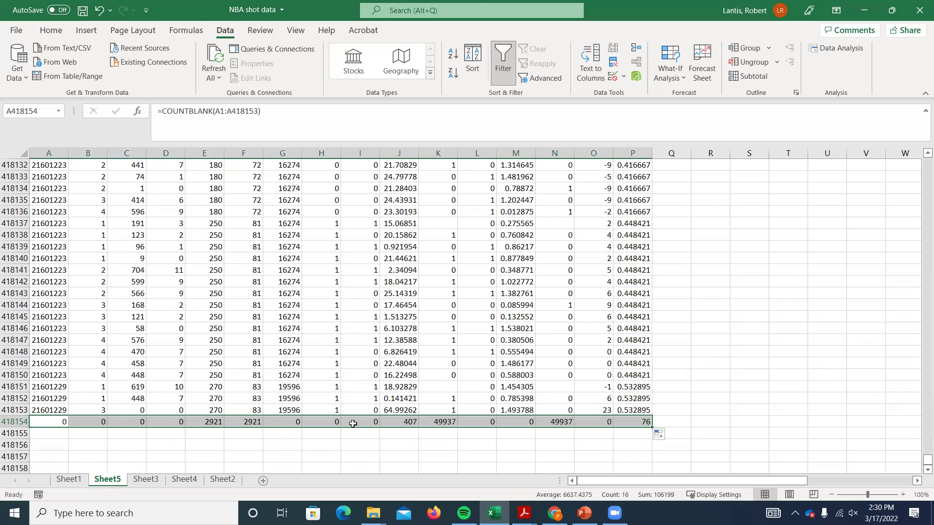
pyautogui.click(211, 424)
pyautogui.click(244, 424)
pyautogui.click(414, 422)
pyautogui.click(430, 422)
pyautogui.click(557, 423)
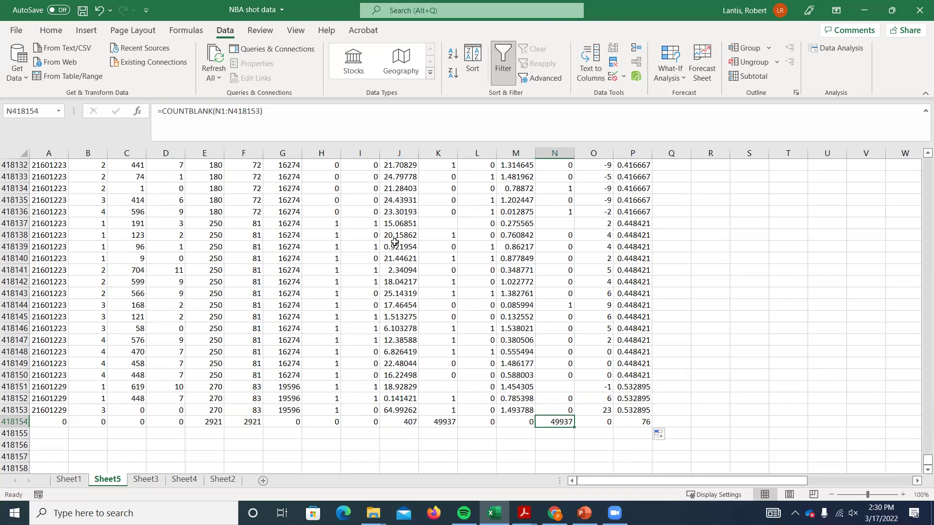
# - Filter the wt column to show only the rows with blank values
pyautogui.moveTo(920, 459); pyautogui.dragTo(920, 155)
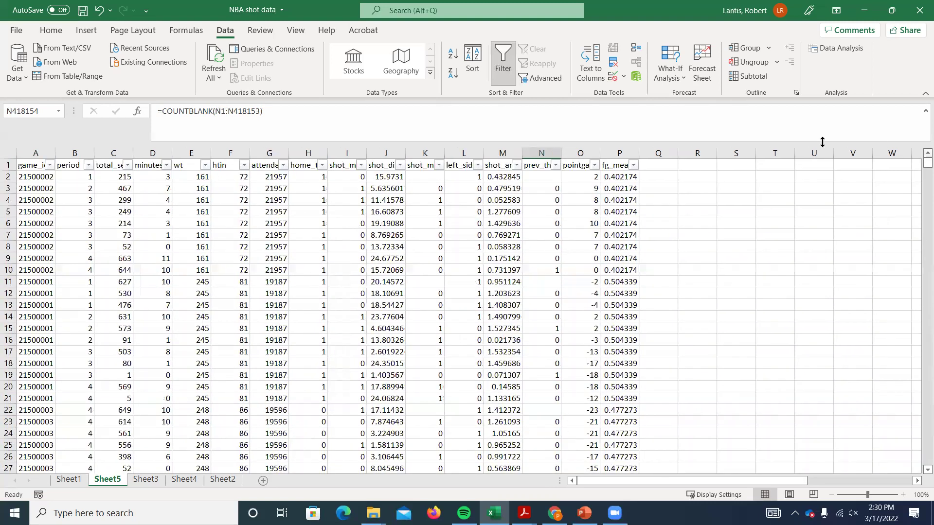
pyautogui.click(205, 165)
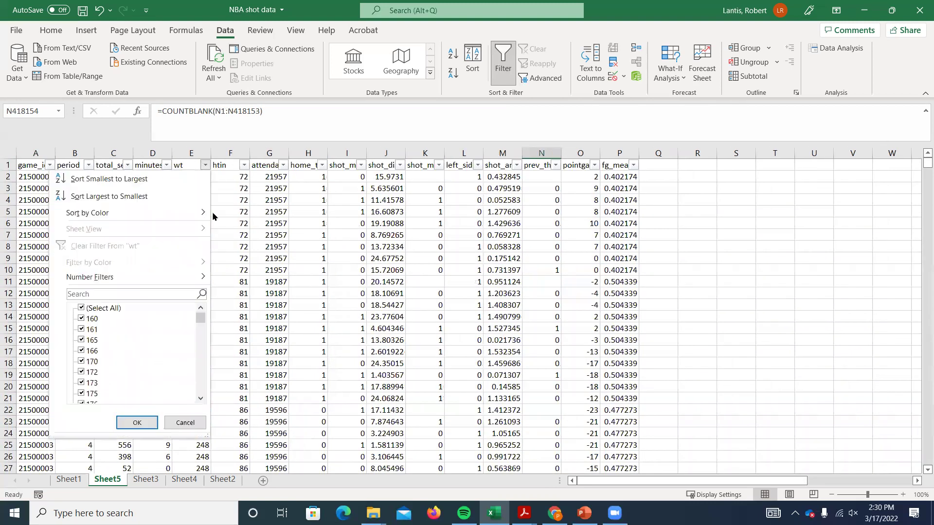
pyautogui.click(94, 309)
pyautogui.moveTo(202, 319); pyautogui.dragTo(201, 389)
pyautogui.click(83, 395)
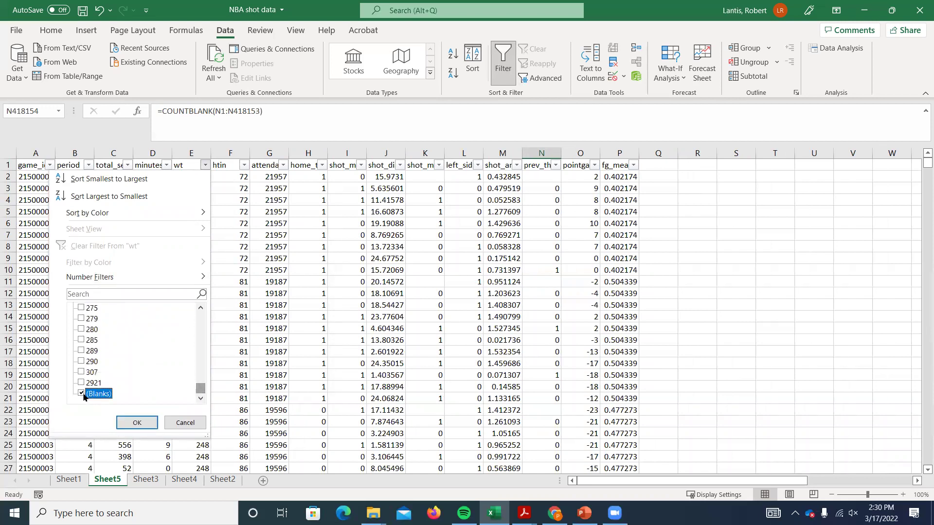
pyautogui.click(136, 422)
# - Select the filtered blank-wt rows from A162 across to column P and down to the last record, and delete those entire rows
pyautogui.click(33, 177)
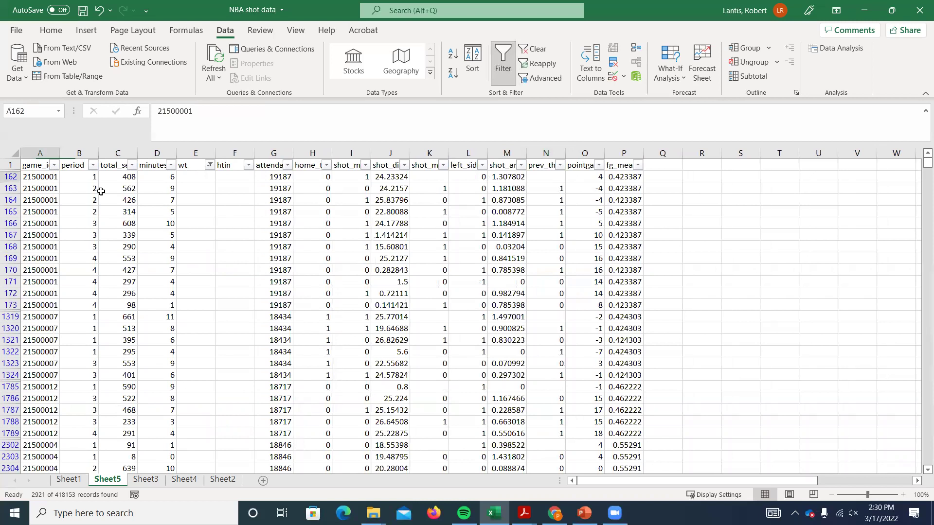
pyautogui.hotkey('shift', 'Right')
pyautogui.hotkey('shift', 'Right')
pyautogui.hotkey('shift', 'Right')
pyautogui.hotkey('shift', 'Right')
pyautogui.hotkey('shift', 'Right')
pyautogui.hotkey('shift', 'Right')
pyautogui.hotkey('shift', 'Right')
pyautogui.hotkey('shift', 'Right')
pyautogui.hotkey('shift', 'Right')
pyautogui.hotkey('shift', 'Right')
pyautogui.hotkey('shift', 'Right')
pyautogui.hotkey('shift', 'Right')
pyautogui.hotkey('shift', 'Right')
pyautogui.hotkey('shift', 'Right')
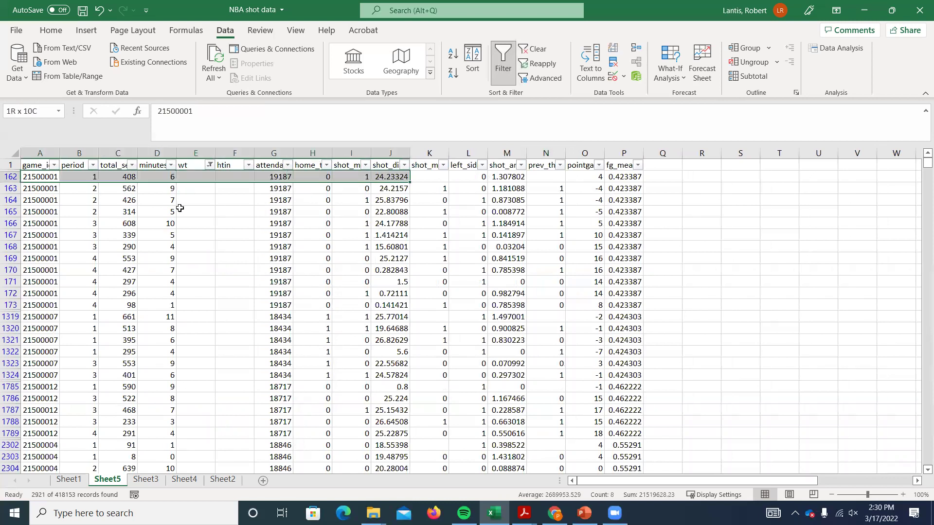
pyautogui.hotkey('shift', 'Right')
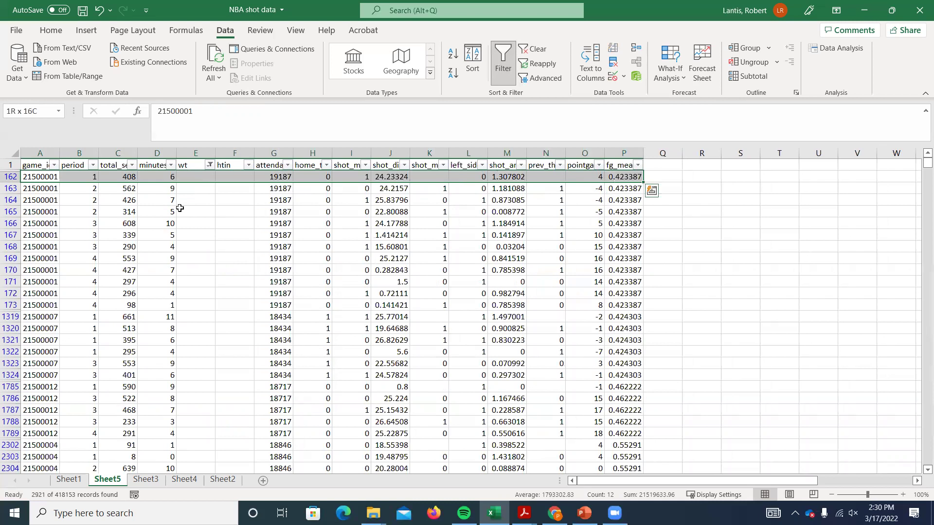
pyautogui.hotkey('ctrl', 'shift', 'Down')
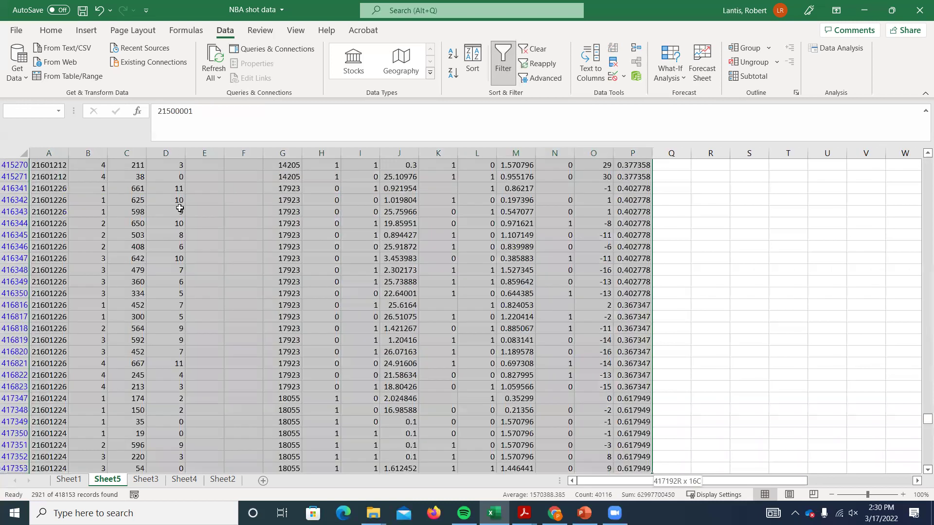
pyautogui.rightClick(316, 275)
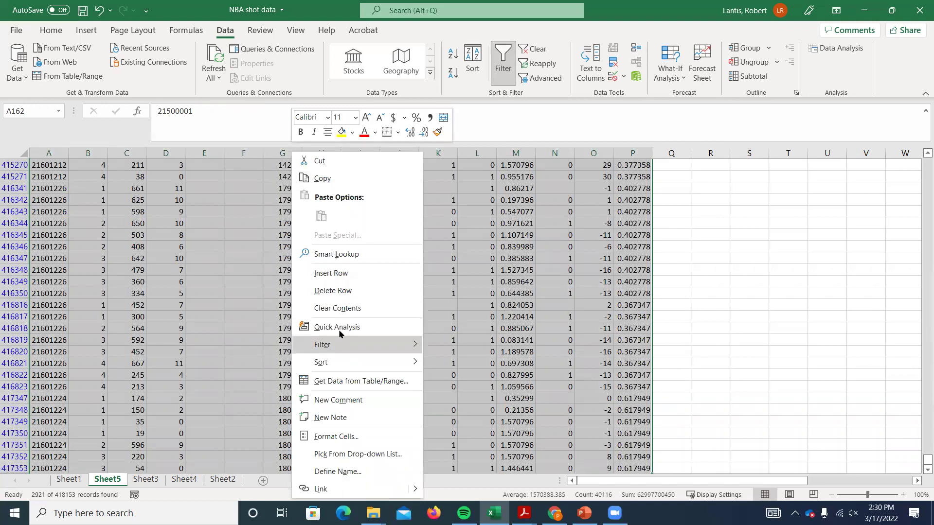
pyautogui.click(333, 290)
pyautogui.click(447, 289)
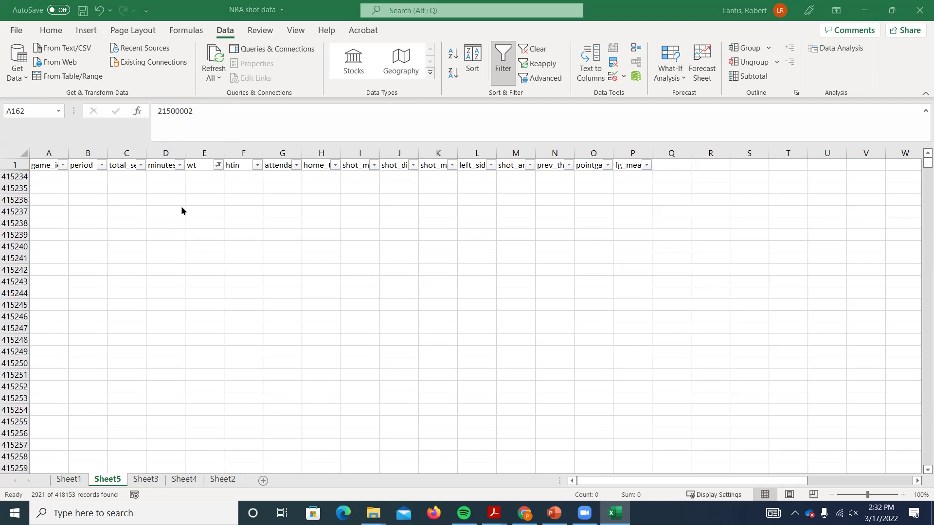
# - Reselect all values in the wt filter, and check the htin filter list for remaining blanks without filtering it
pyautogui.click(218, 165)
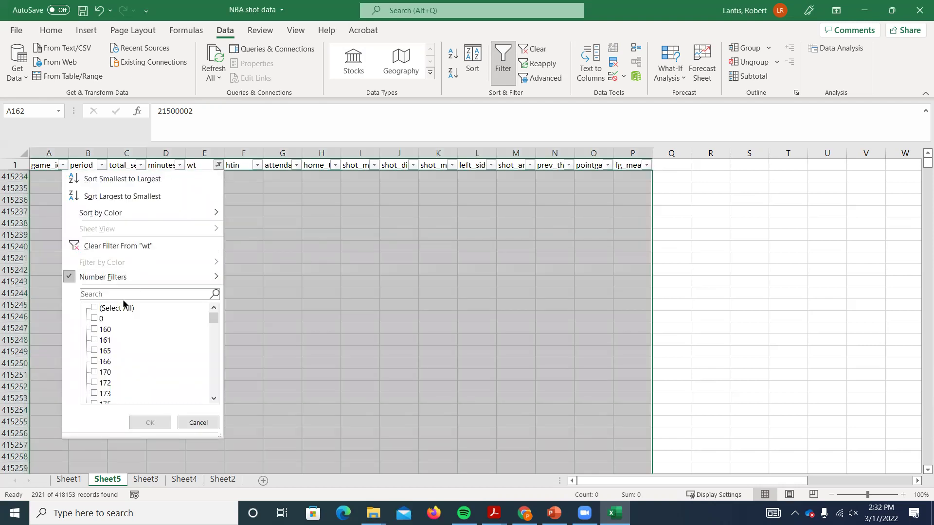
pyautogui.click(146, 424)
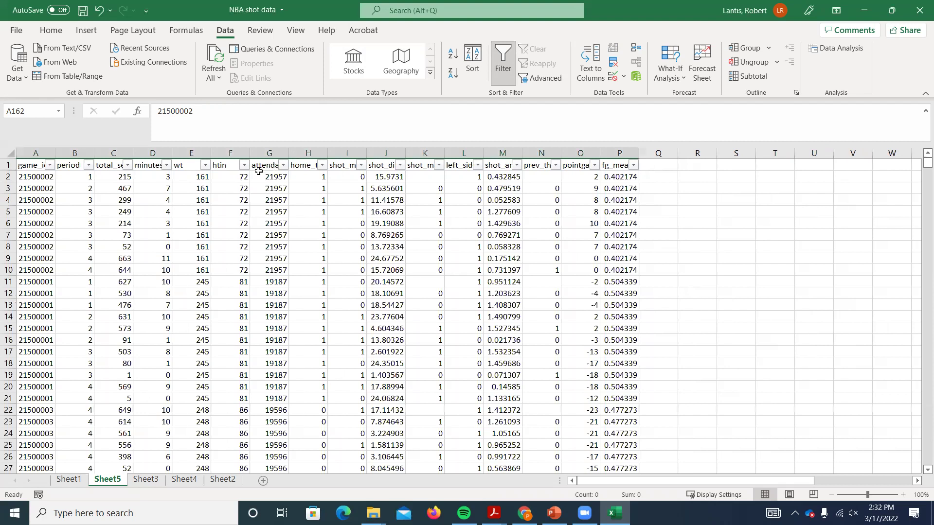
pyautogui.click(242, 165)
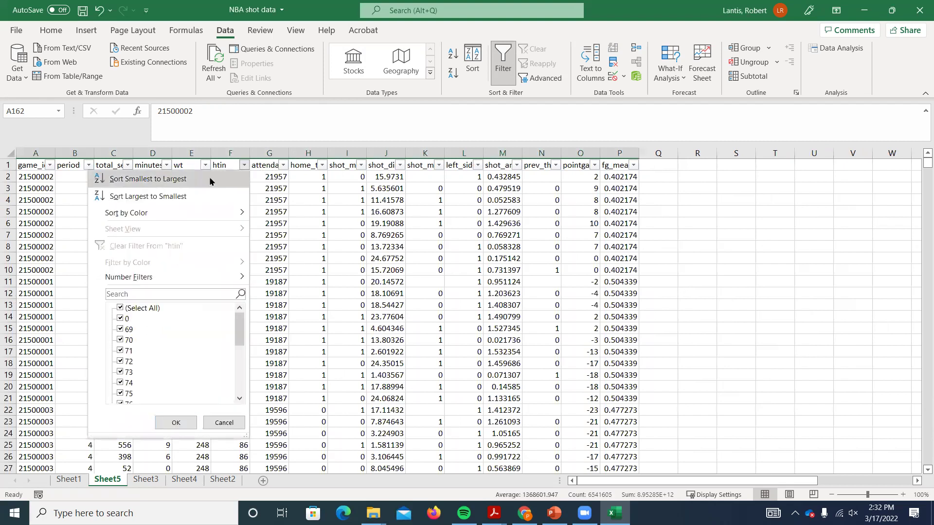
pyautogui.click(152, 309)
pyautogui.moveTo(242, 328)
pyautogui.mouseDown()
pyautogui.moveTo(248, 390)
pyautogui.moveTo(239, 311)
pyautogui.mouseUp()
pyautogui.click(225, 423)
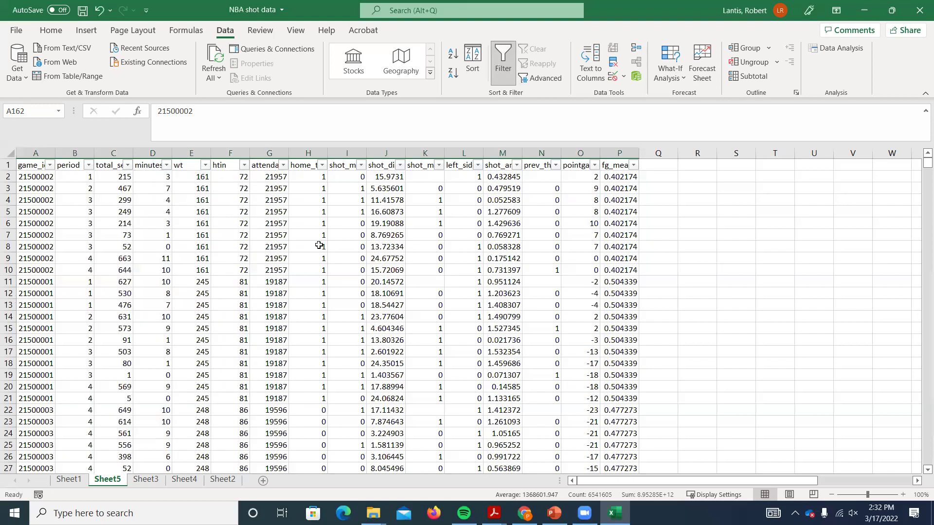
# - Check the shot_made filter values, and filter the shot_distance column to show only blank values
pyautogui.click(360, 165)
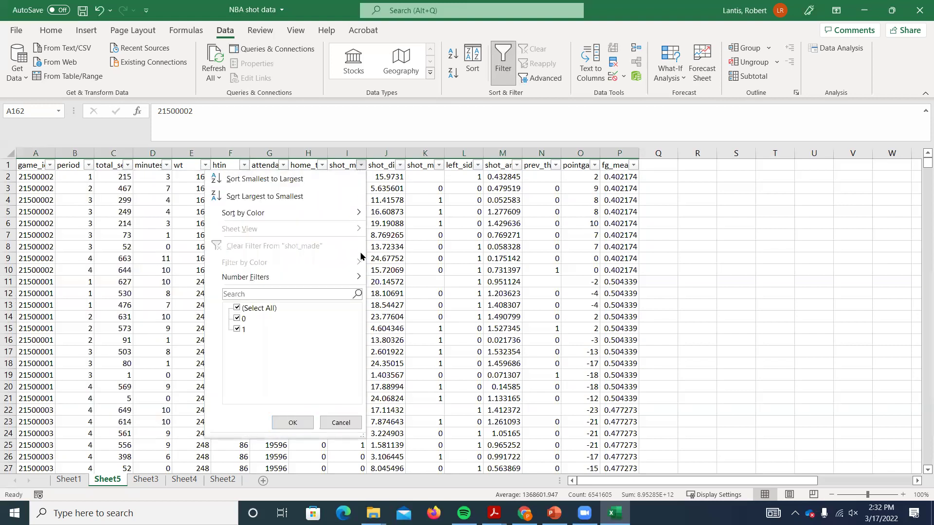
pyautogui.click(401, 167)
pyautogui.click(401, 167)
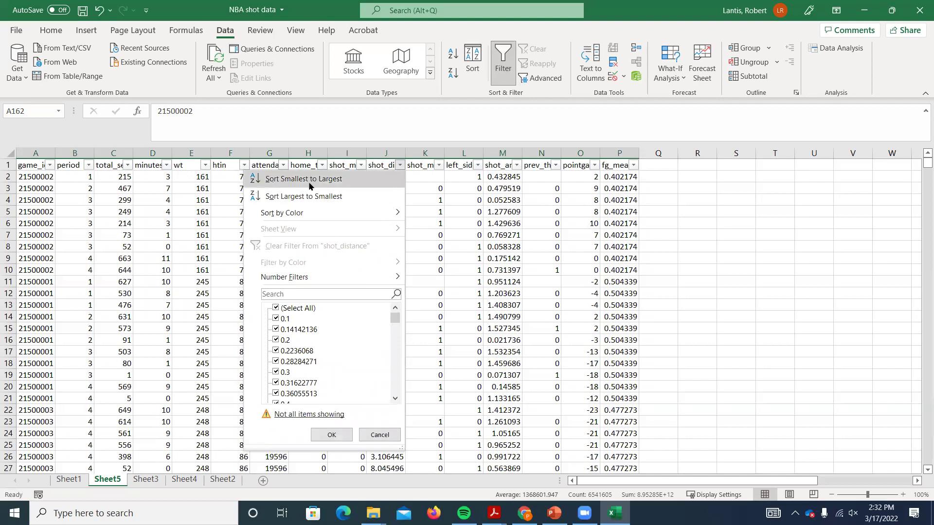
pyautogui.moveTo(392, 321); pyautogui.dragTo(402, 404)
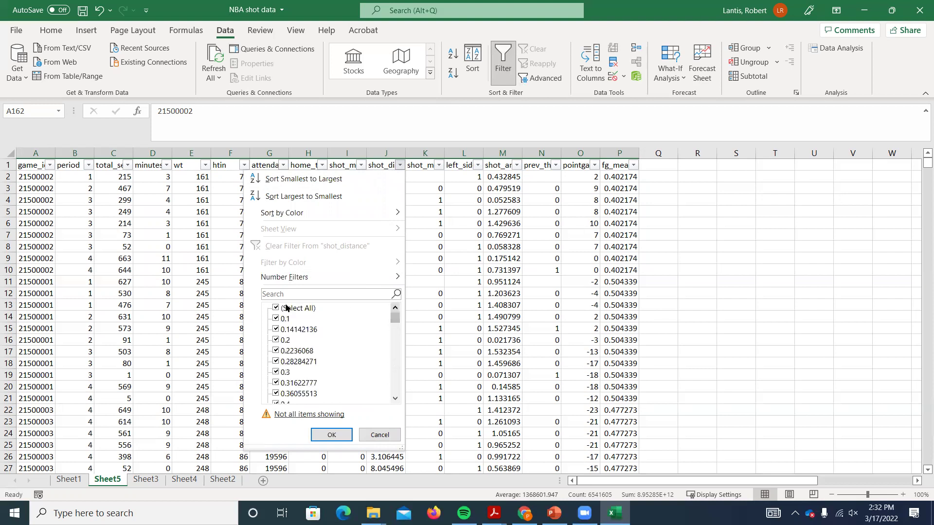
pyautogui.click(363, 308)
pyautogui.moveTo(395, 318); pyautogui.dragTo(396, 399)
pyautogui.click(292, 394)
pyautogui.click(329, 434)
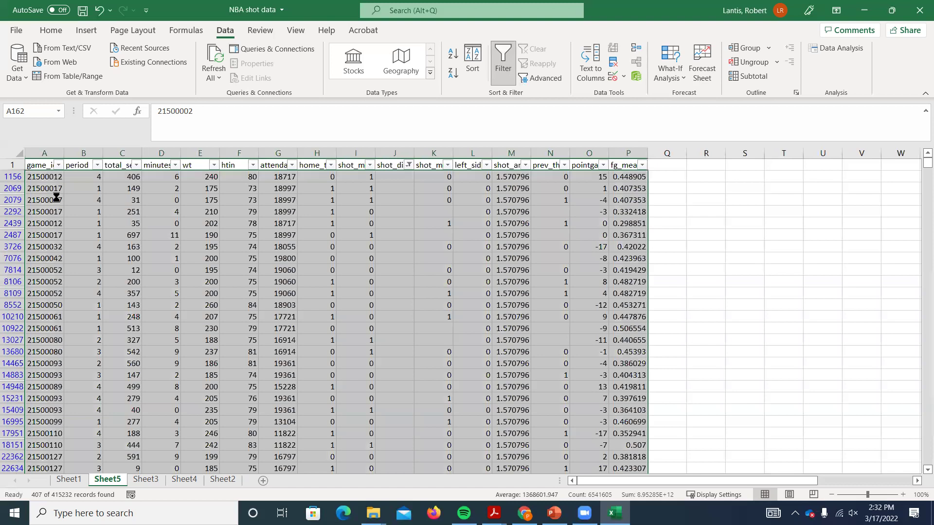
# - Select the filtered blank-shot_distance rows from A1156 across to column P and down to the last record, and delete those entire rows
pyautogui.click(43, 178)
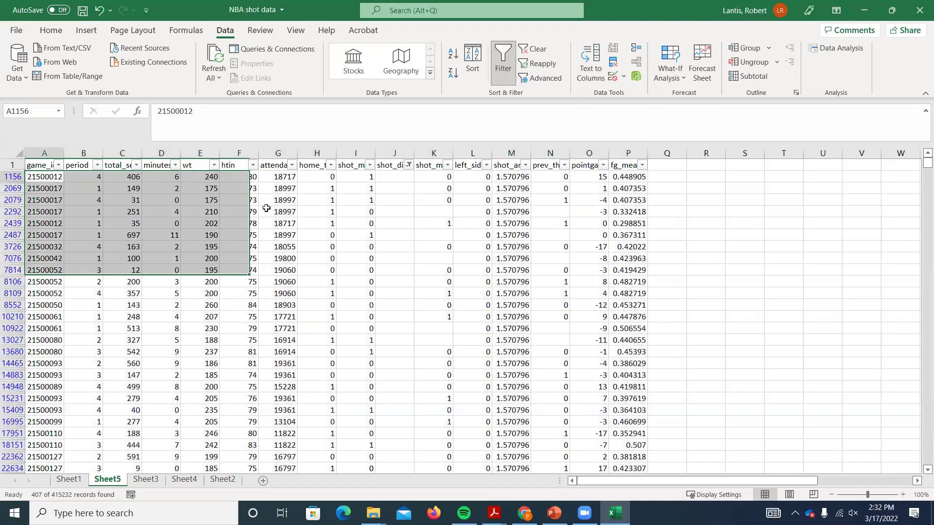
pyautogui.hotkey('ctrl', 'shift', 'Right')
pyautogui.hotkey('ctrl', 'shift', 'Right')
pyautogui.hotkey('ctrl', 'shift', 'Right')
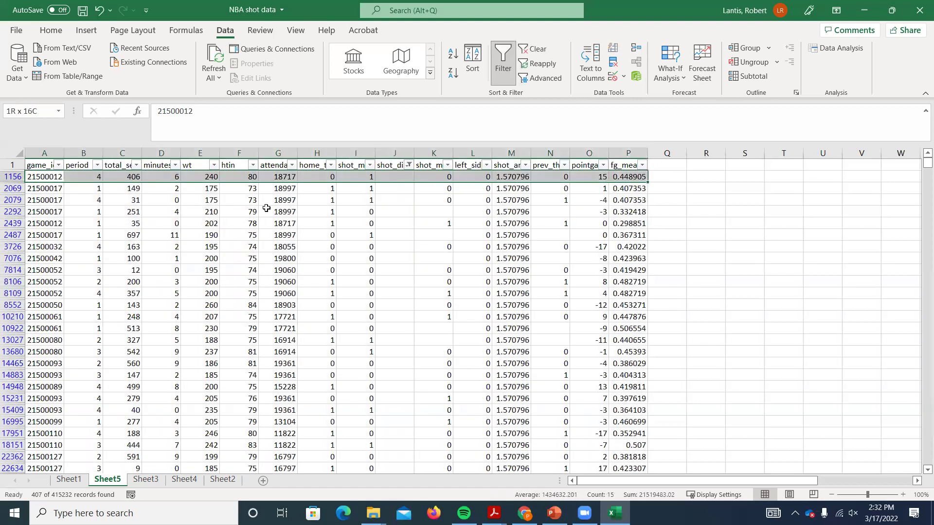
pyautogui.hotkey('ctrl', 'shift', 'Down')
pyautogui.rightClick(362, 223)
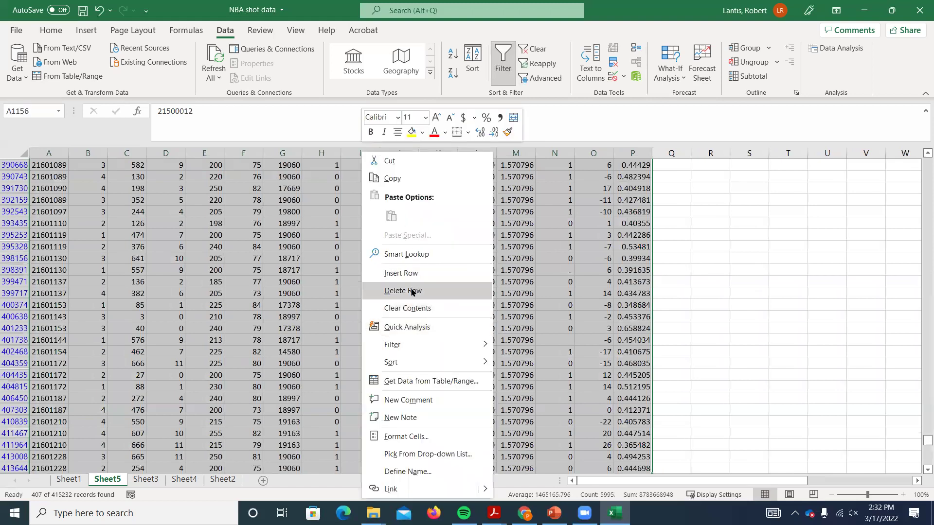
pyautogui.click(414, 291)
pyautogui.click(447, 292)
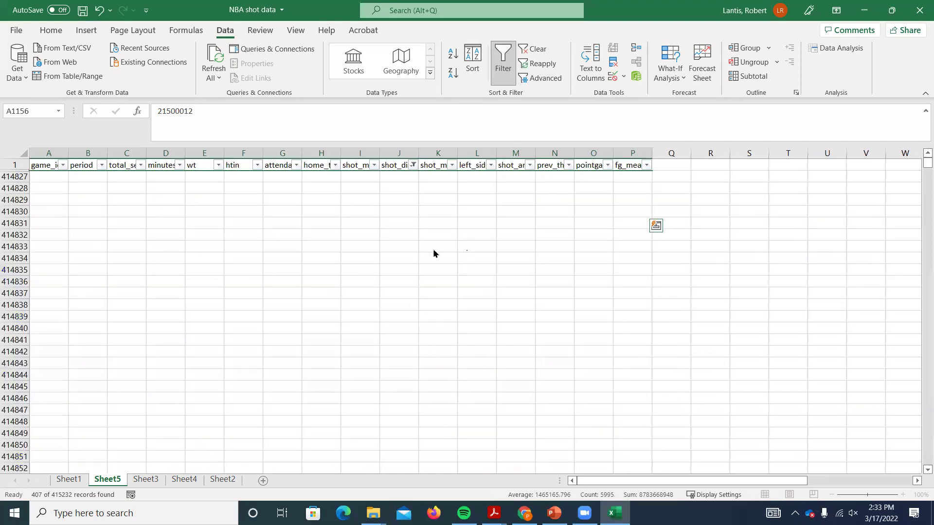
# - Reselect all values in the shot_distance filter to show every remaining row
pyautogui.click(414, 166)
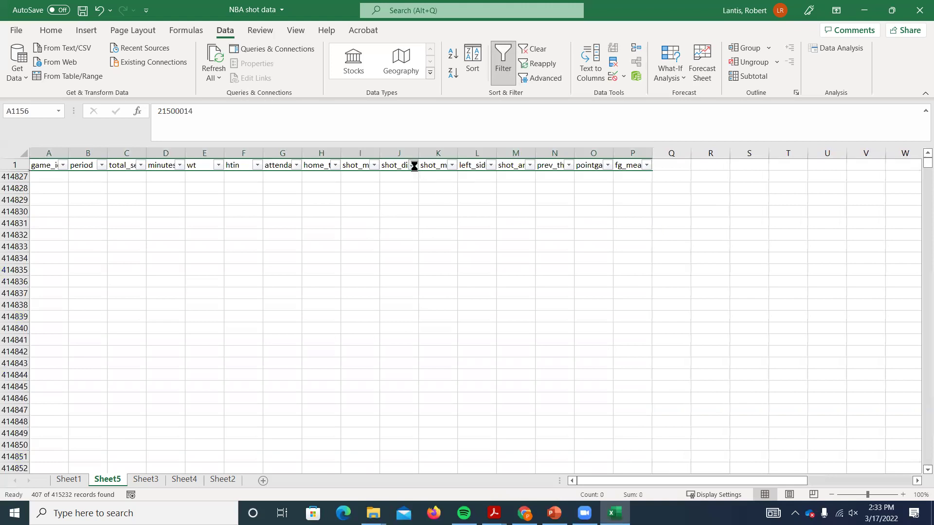
pyautogui.click(292, 308)
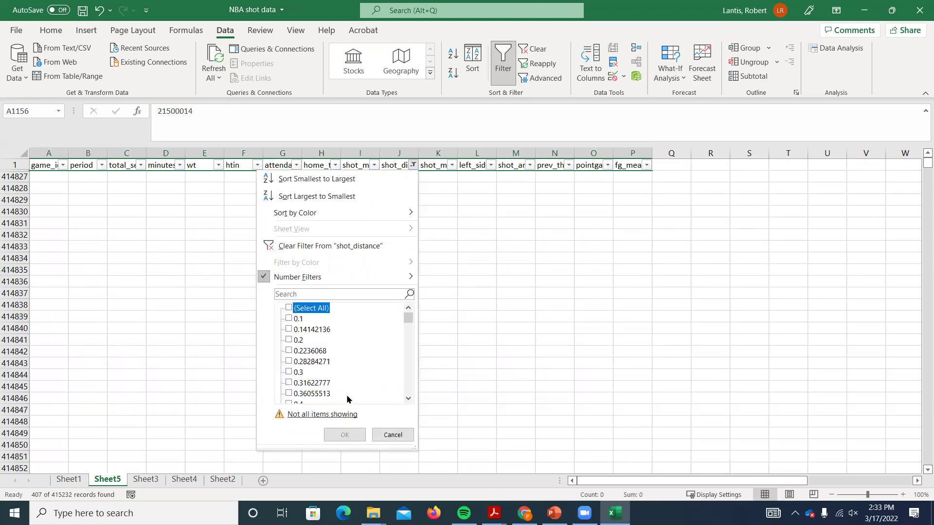
pyautogui.click(345, 434)
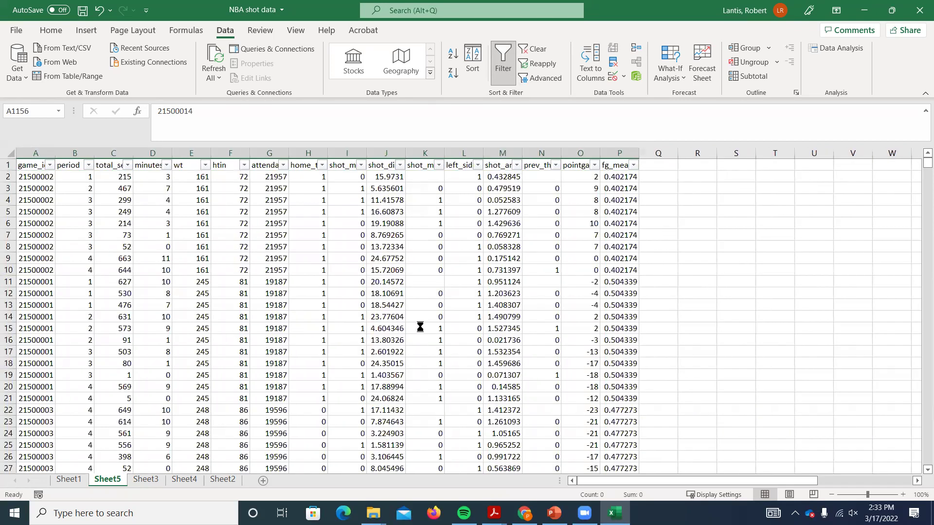
# - Filter the shot_made_prev column to show only the blanks and the 49493 count row
pyautogui.click(438, 166)
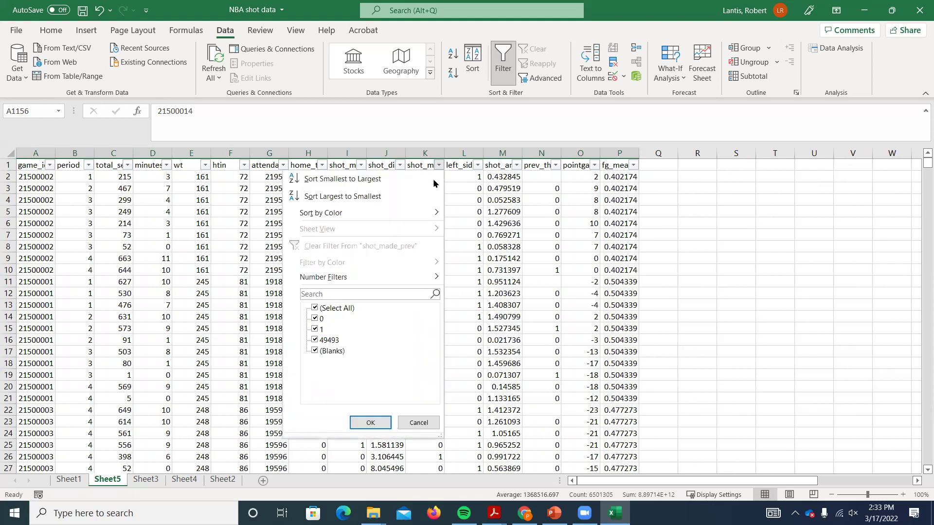
pyautogui.click(329, 310)
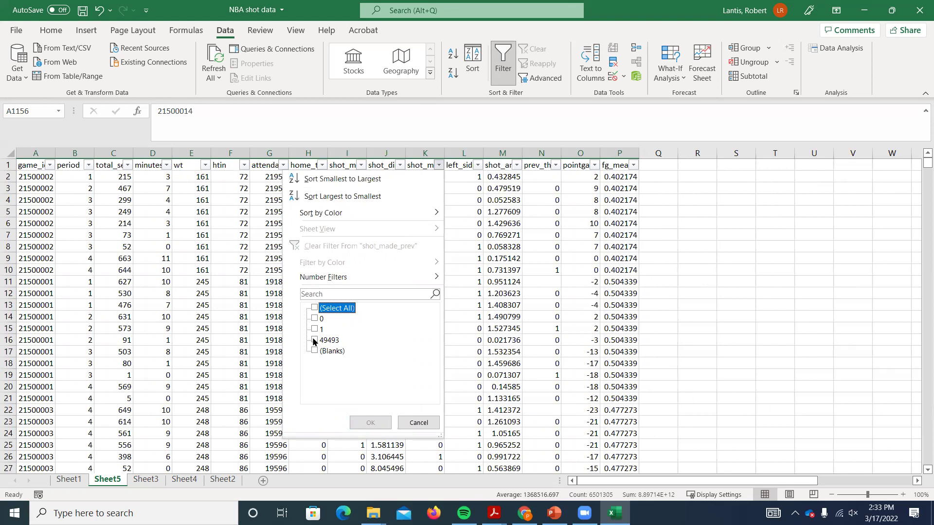
pyautogui.click(313, 341)
pyautogui.click(314, 351)
pyautogui.click(370, 423)
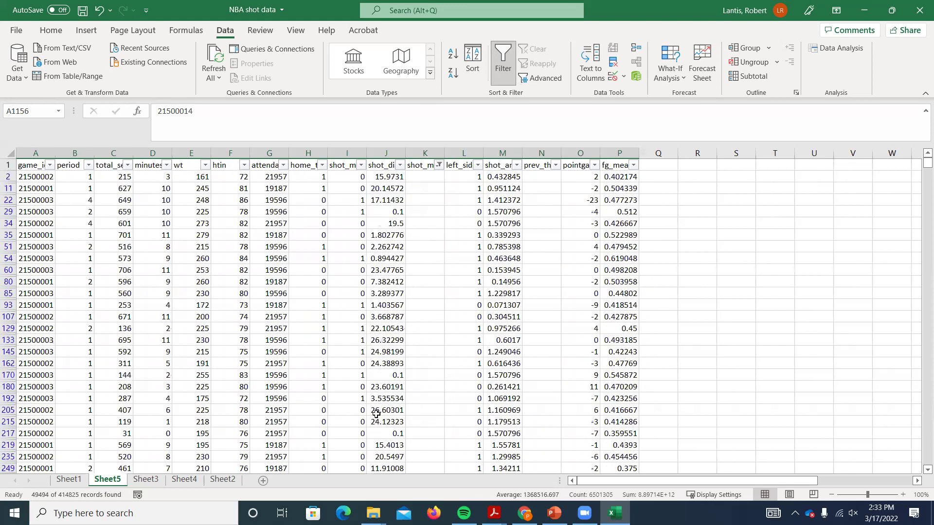
# - Try to delete the entire rows with blank shot_made_prev, from A2 across to column P and down to the 49493 count row
pyautogui.click(47, 177)
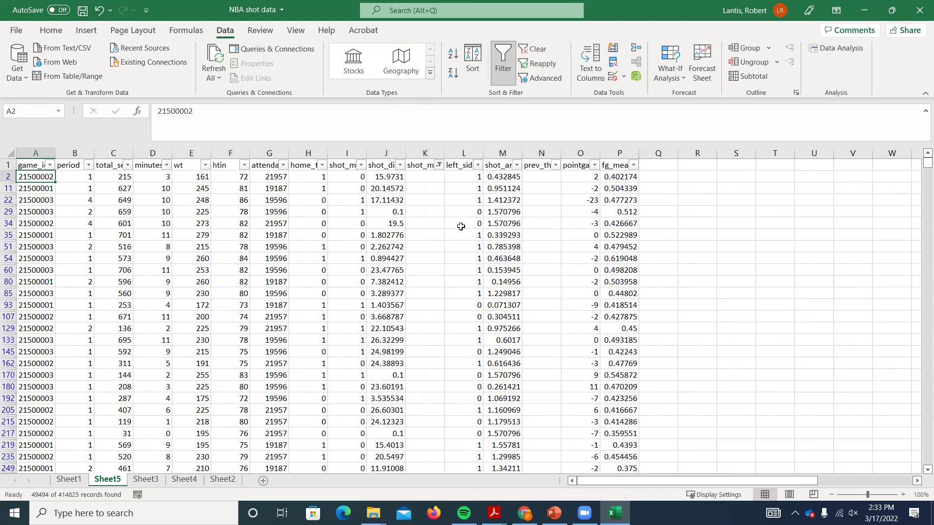
pyautogui.hotkey('shift', 'Right')
pyautogui.hotkey('shift', 'Right')
pyautogui.hotkey('shift', 'Right')
pyautogui.hotkey('shift', 'Right')
pyautogui.hotkey('shift', 'Right')
pyautogui.hotkey('shift', 'Right')
pyautogui.hotkey('shift', 'Right')
pyautogui.hotkey('shift', 'Right')
pyautogui.hotkey('shift', 'Right')
pyautogui.hotkey('shift', 'Right')
pyautogui.hotkey('shift', 'Right')
pyautogui.hotkey('shift', 'Right')
pyautogui.hotkey('shift', 'Right')
pyautogui.hotkey('shift', 'Right')
pyautogui.hotkey('shift', 'Right')
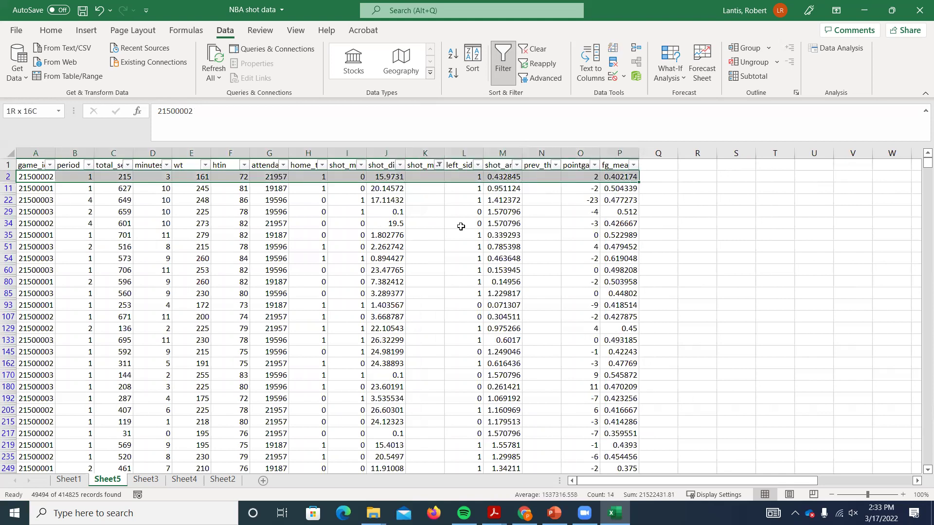
pyautogui.hotkey('ctrl', 'shift', 'Down')
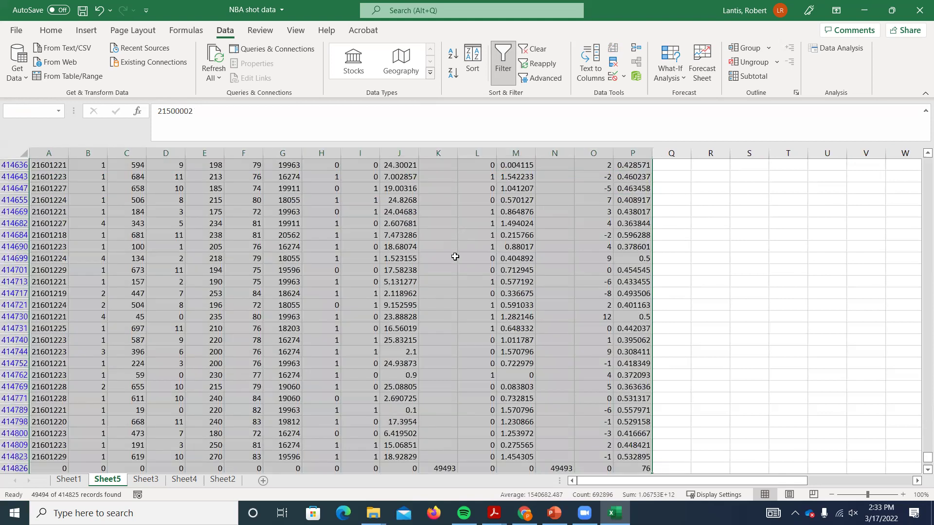
pyautogui.scroll(-1, 455, 257)
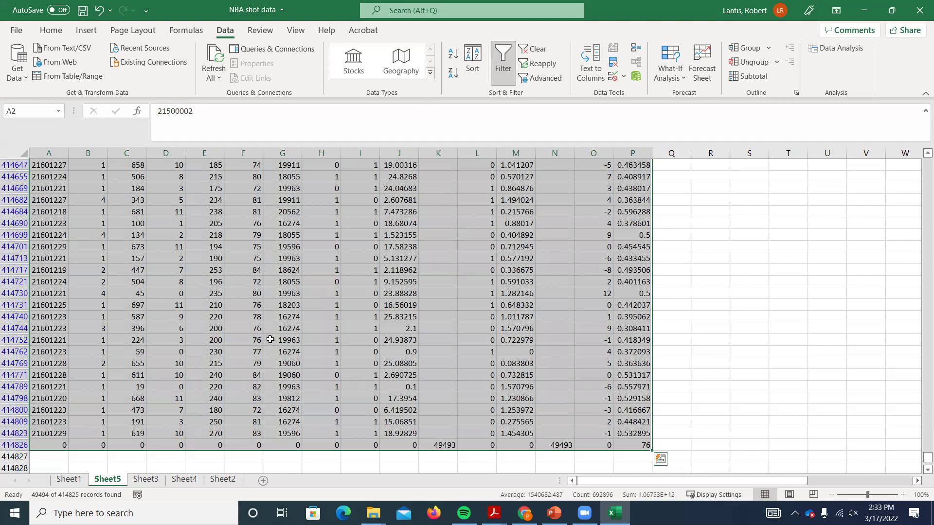
pyautogui.rightClick(271, 314)
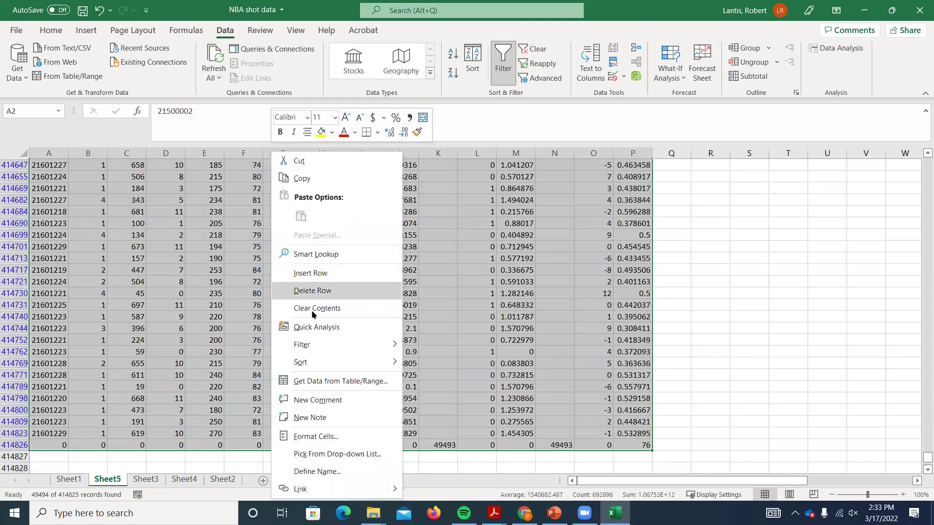
pyautogui.click(314, 291)
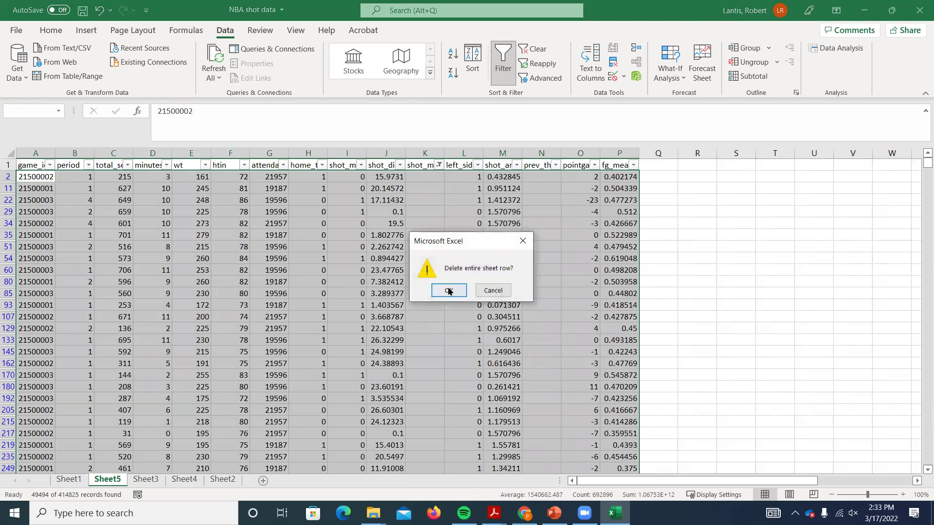
pyautogui.click(447, 290)
pyautogui.click(285, 310)
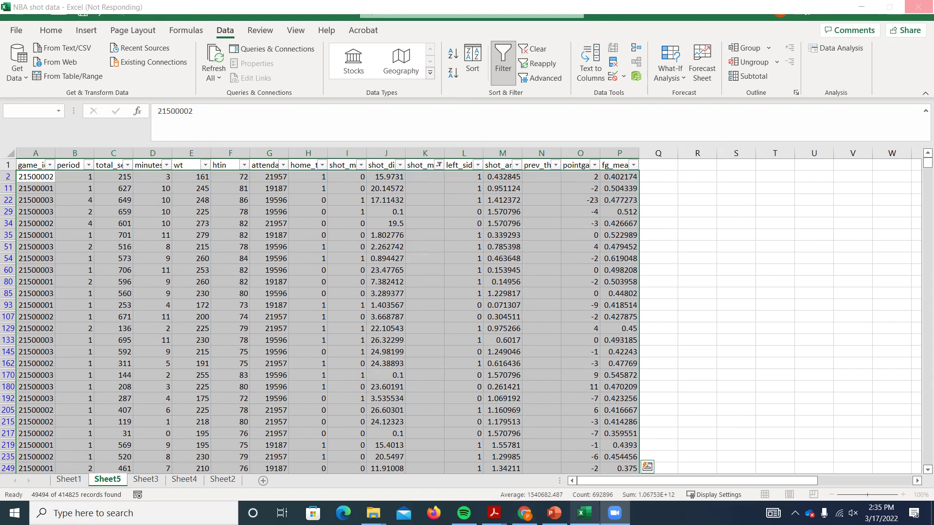
# - Force the unresponsive NBA shot data workbook to close and restart the program to recover it
pyautogui.moveTo(584, 513)
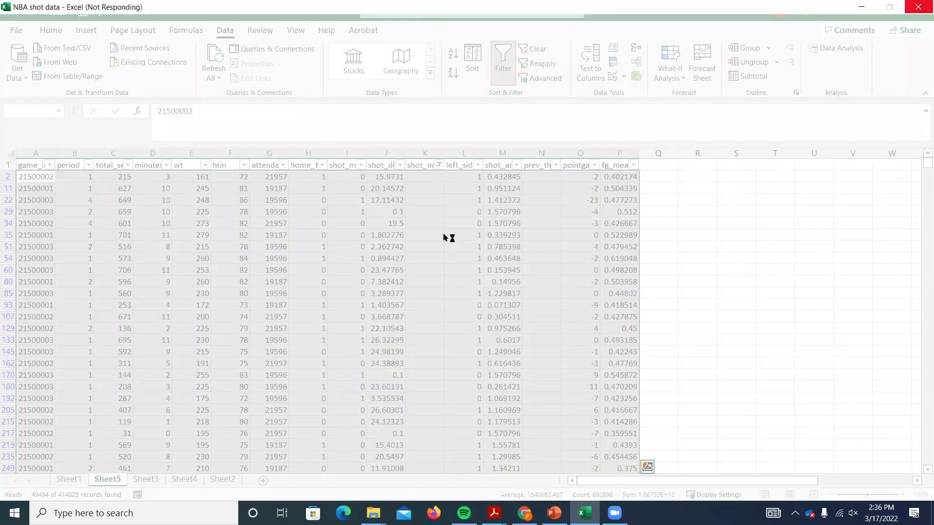
pyautogui.click(430, 278)
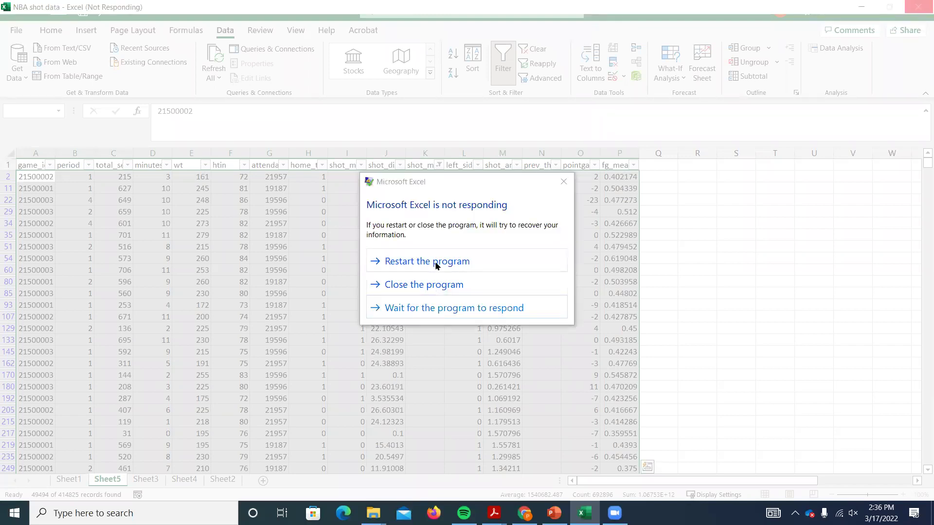
pyautogui.click(432, 306)
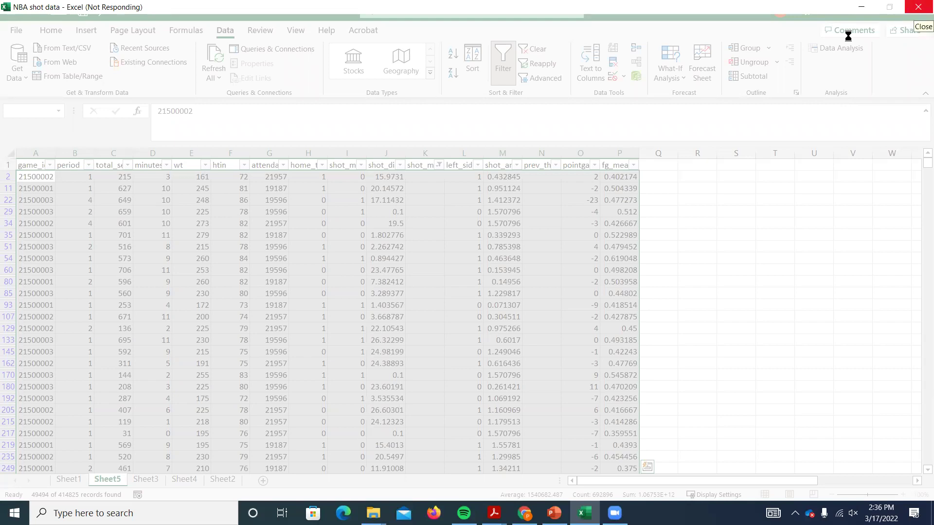
pyautogui.click(918, 7)
pyautogui.click(442, 264)
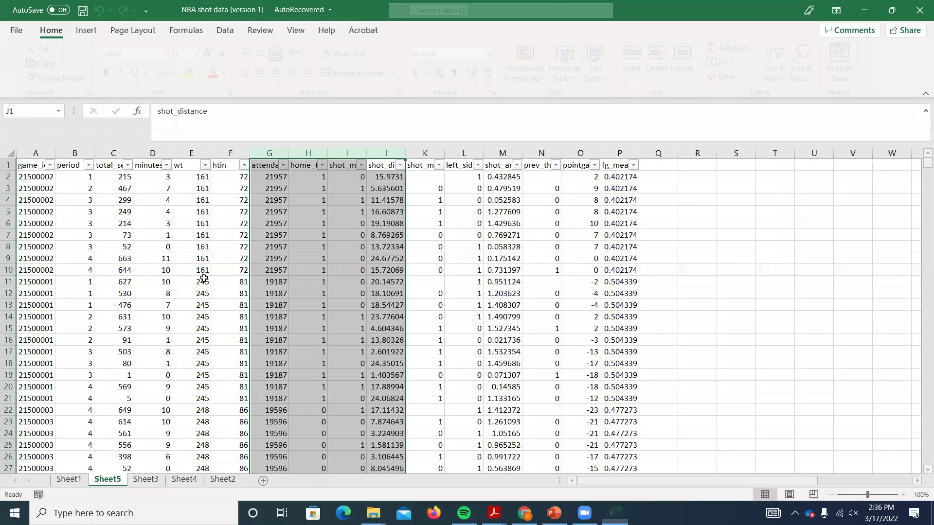
# - Check the recovered workbook's Sheet2 and Sheet4, and look through the shot records on Sheet5
pyautogui.click(220, 482)
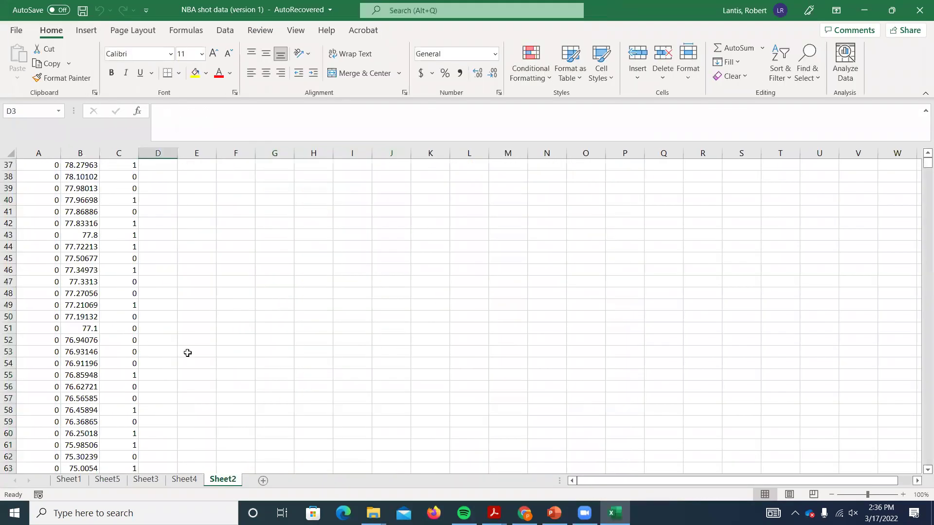
pyautogui.click(179, 479)
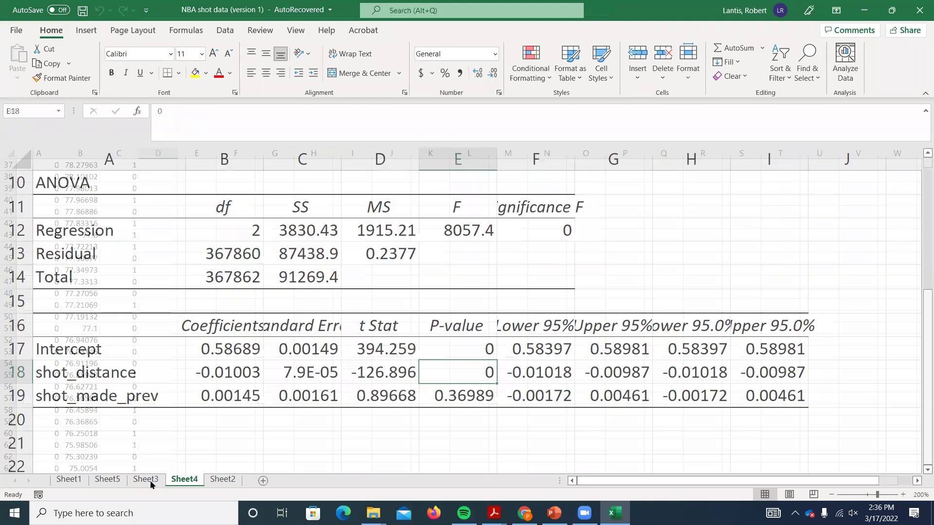
pyautogui.click(108, 480)
pyautogui.click(400, 223)
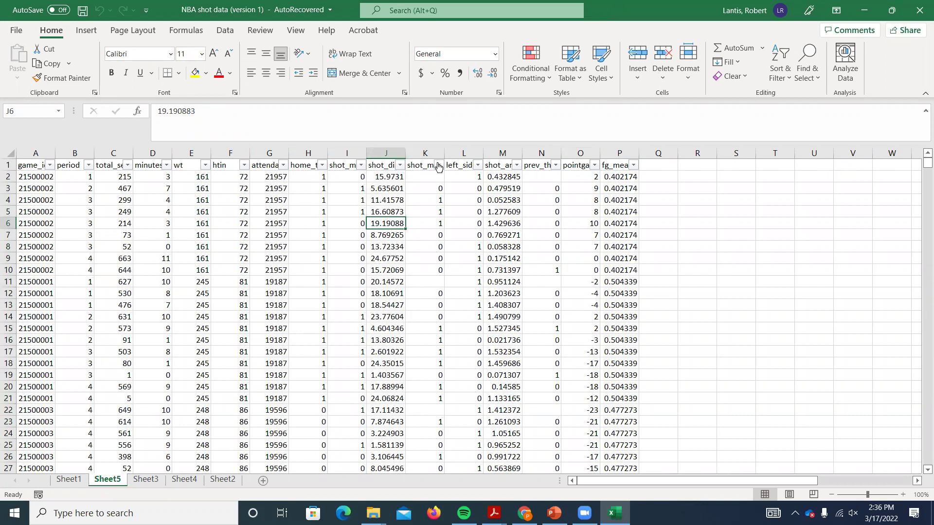
pyautogui.moveTo(927, 166); pyautogui.dragTo(919, 241)
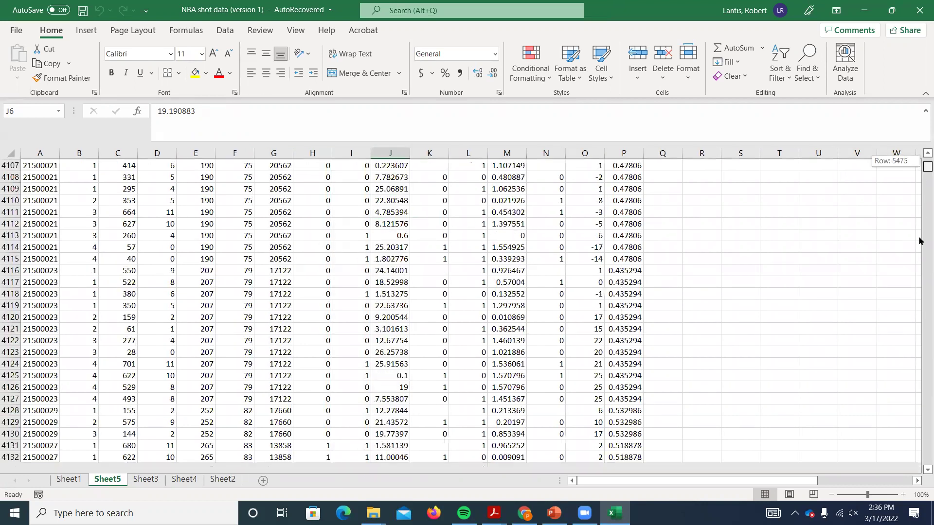
pyautogui.moveTo(919, 333); pyautogui.dragTo(919, 373)
pyautogui.moveTo(920, 308); pyautogui.dragTo(919, 161)
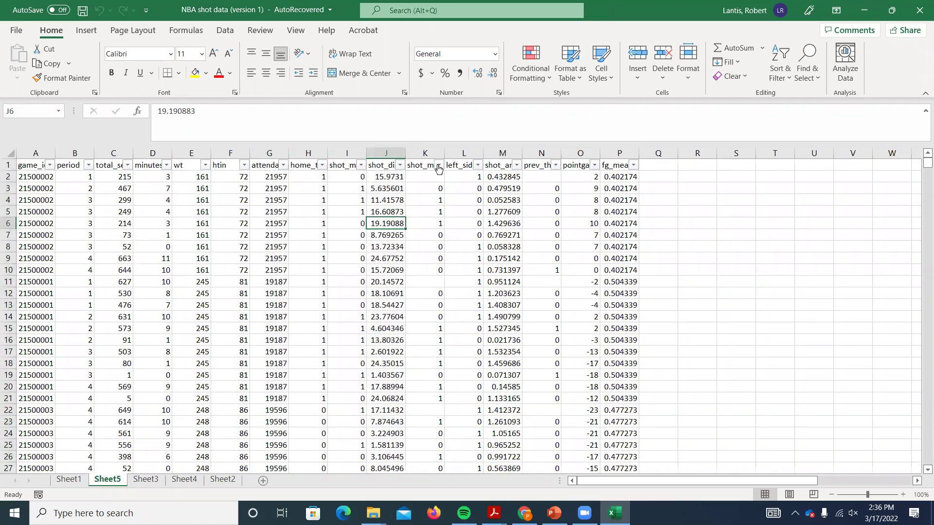
# - Filter the shot_made_prev column on Sheet5 to show only the blank values
pyautogui.click(438, 166)
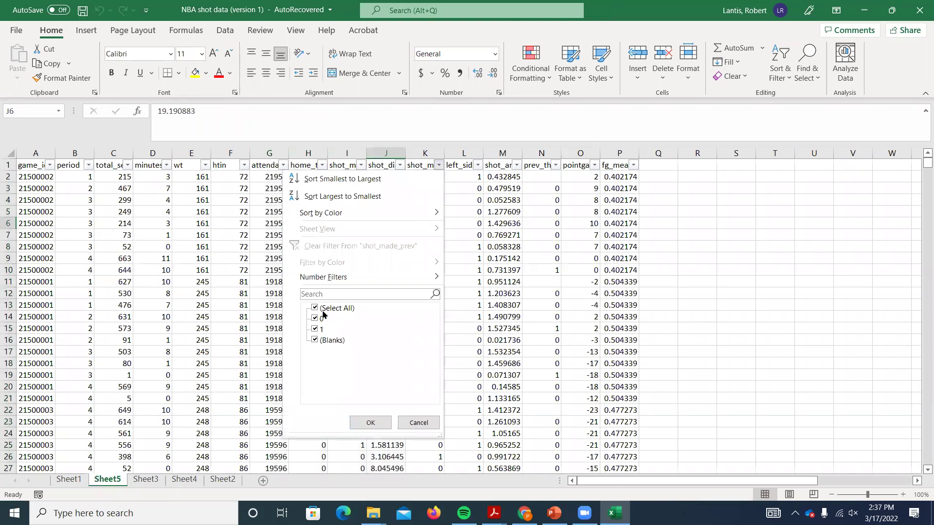
pyautogui.click(315, 308)
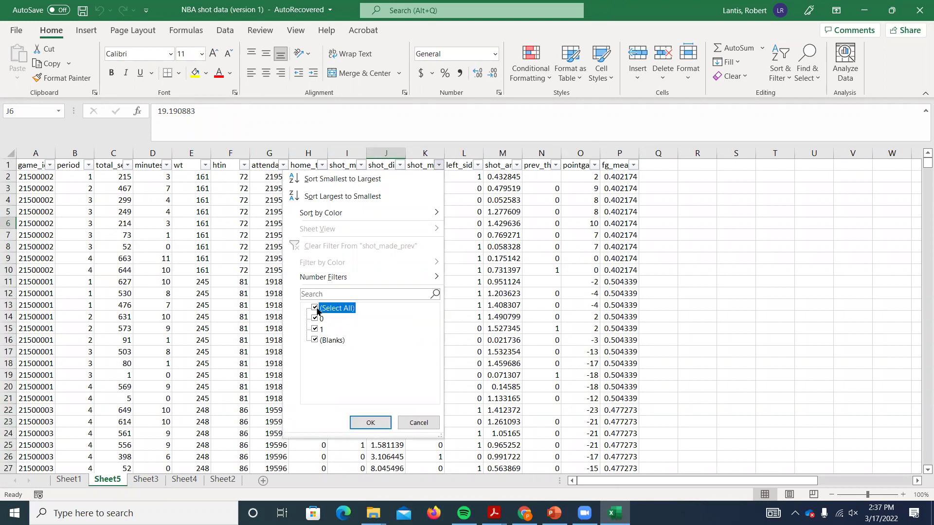
pyautogui.click(314, 340)
pyautogui.click(365, 422)
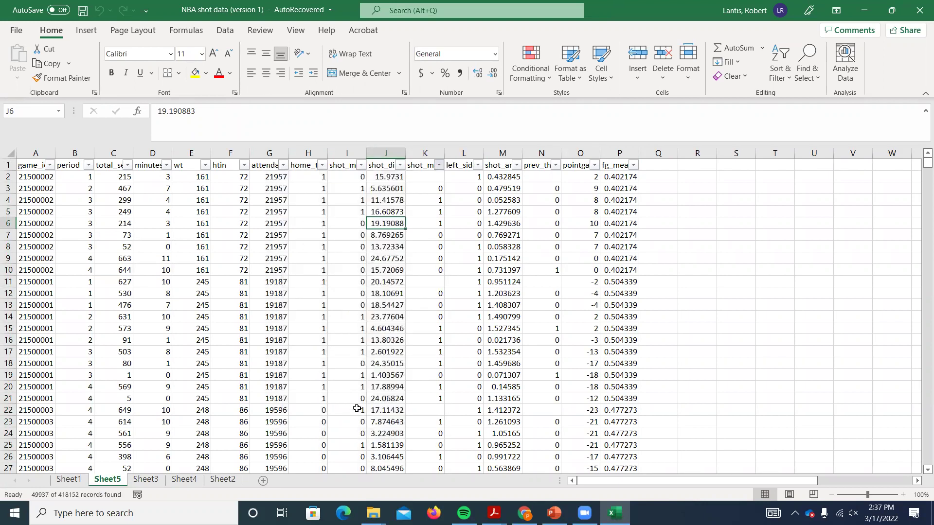
pyautogui.click(33, 178)
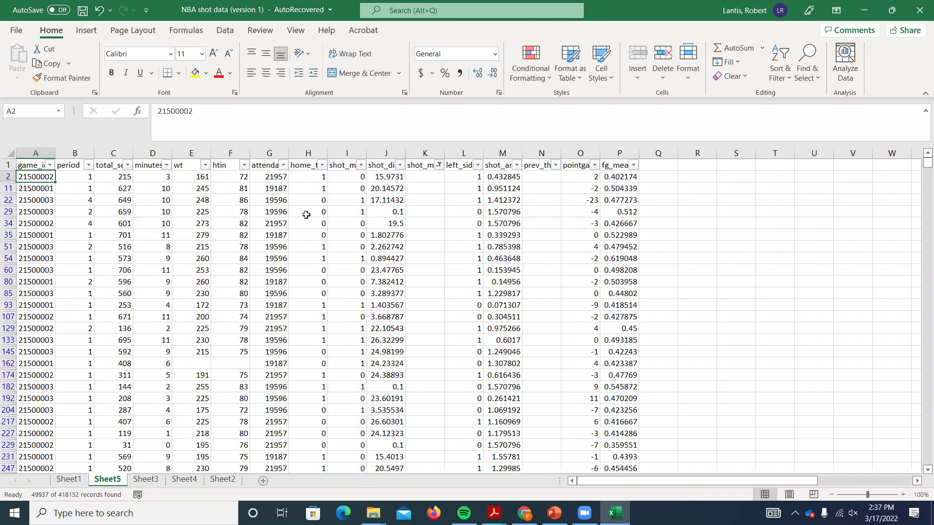
pyautogui.hotkey('ctrl', 'shift', 'Right')
pyautogui.hotkey('ctrl', 'shift', 'Down')
pyautogui.hotkey('ctrl', 'shift', 'Right')
pyautogui.hotkey('ctrl', 'shift', 'Right')
pyautogui.hotkey('ctrl', 'shift', 'Right')
pyautogui.hotkey('ctrl', 'shift', 'Right')
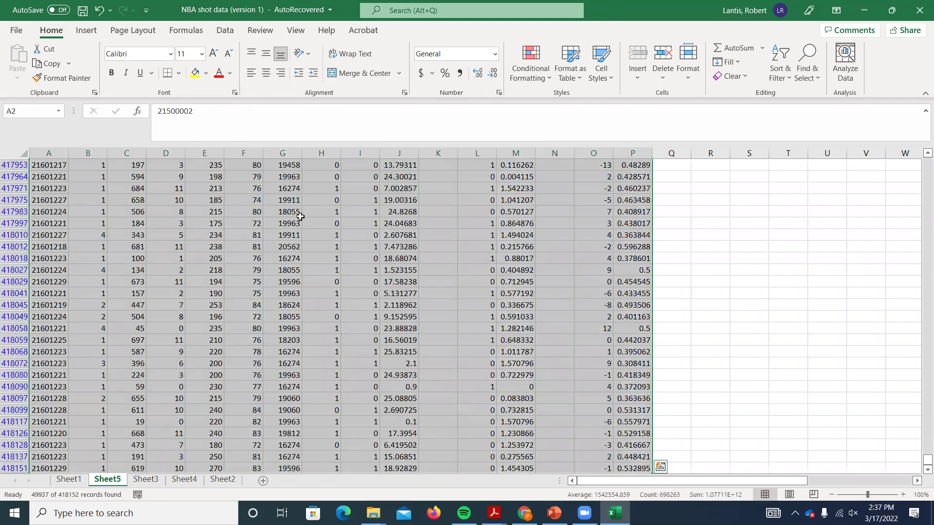
pyautogui.rightClick(300, 216)
pyautogui.click(357, 288)
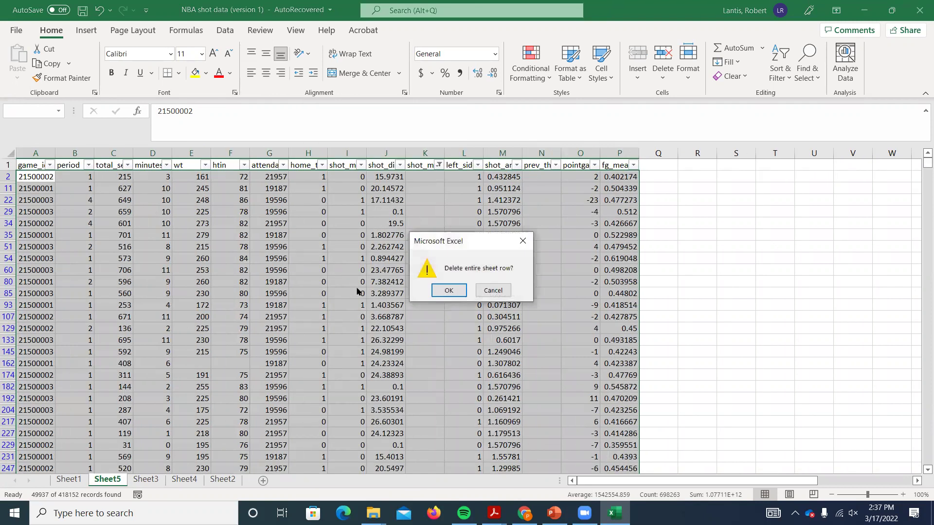
pyautogui.click(440, 290)
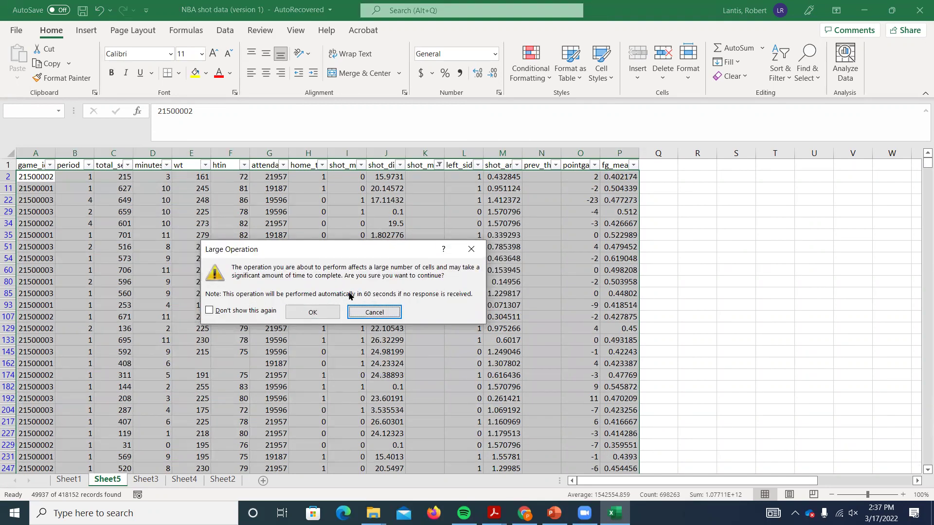
pyautogui.click(358, 315)
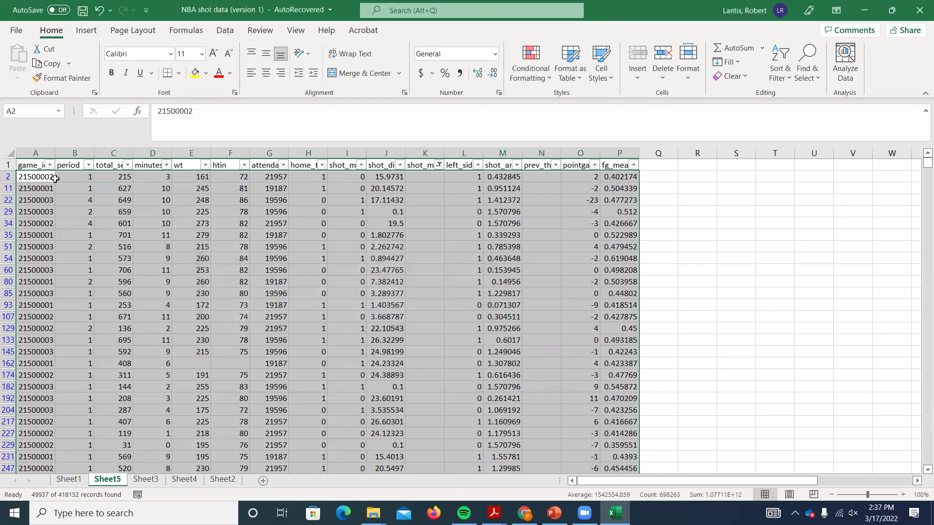
# - Try to delete the filtered blank-shot_made_prev rows from row 246827 to the last record, selecting columns A through P
pyautogui.click(38, 179)
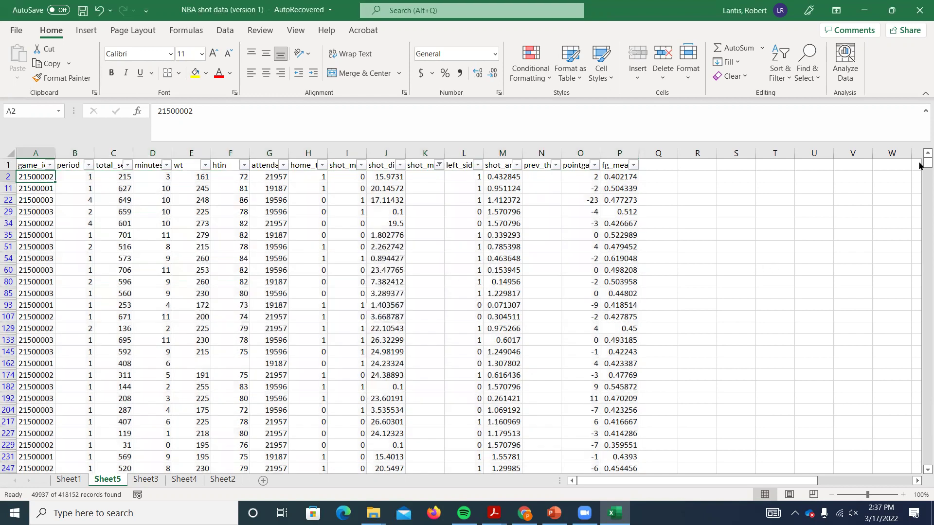
pyautogui.moveTo(920, 166); pyautogui.dragTo(919, 300)
pyautogui.moveTo(919, 340); pyautogui.dragTo(920, 336)
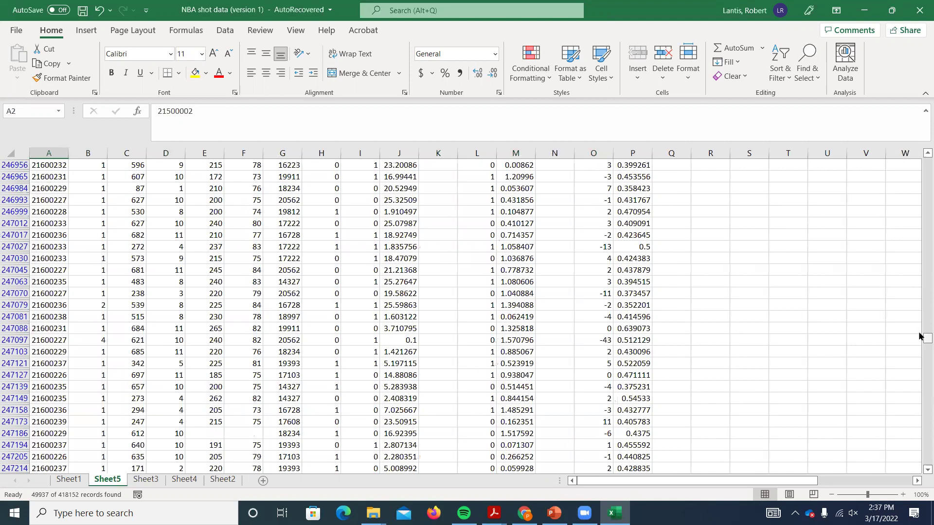
pyautogui.scroll(10, 62, 297)
pyautogui.click(54, 296)
pyautogui.hotkey('ctrl', 'shift', 'Right')
pyautogui.hotkey('ctrl', 'shift', 'Right')
pyautogui.hotkey('ctrl', 'shift', 'Right')
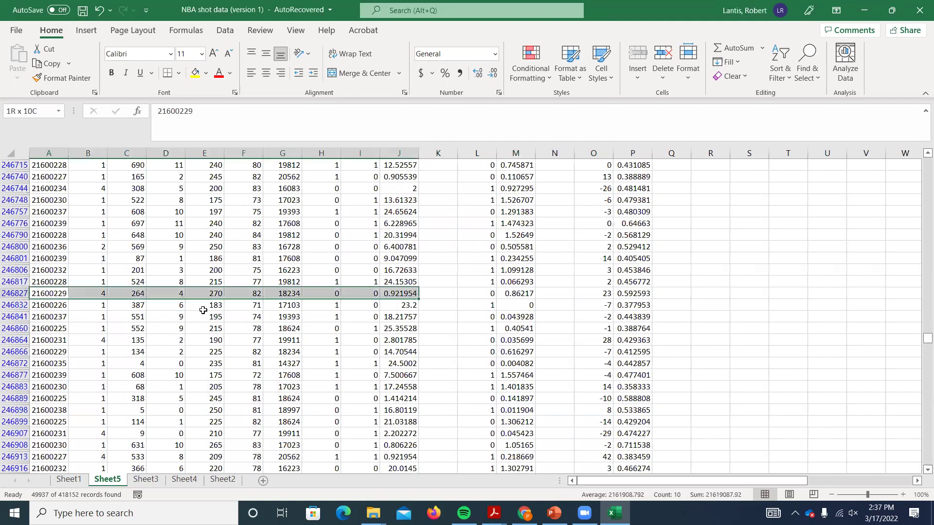
pyautogui.hotkey('ctrl', 'shift', 'Right')
pyautogui.hotkey('ctrl', 'shift', 'Right')
pyautogui.hotkey('ctrl', 'shift', 'Down')
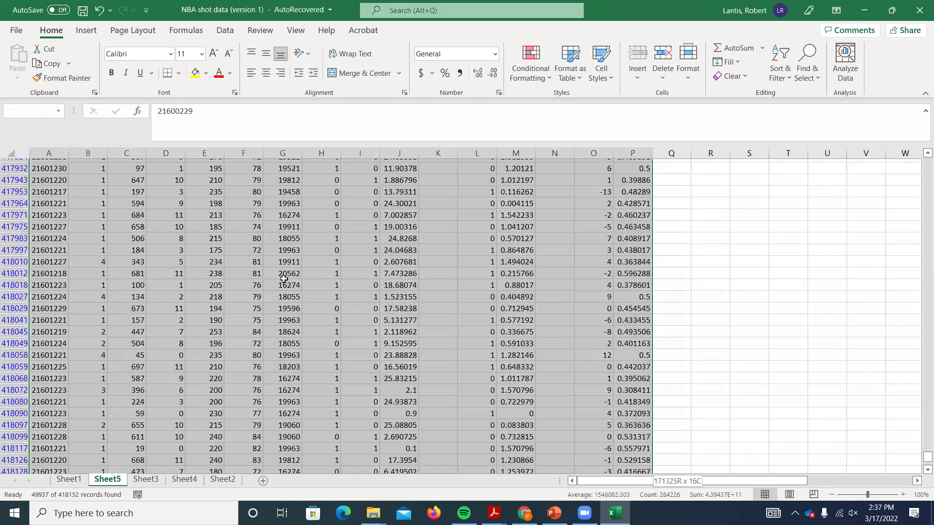
pyautogui.rightClick(205, 298)
pyautogui.click(209, 290)
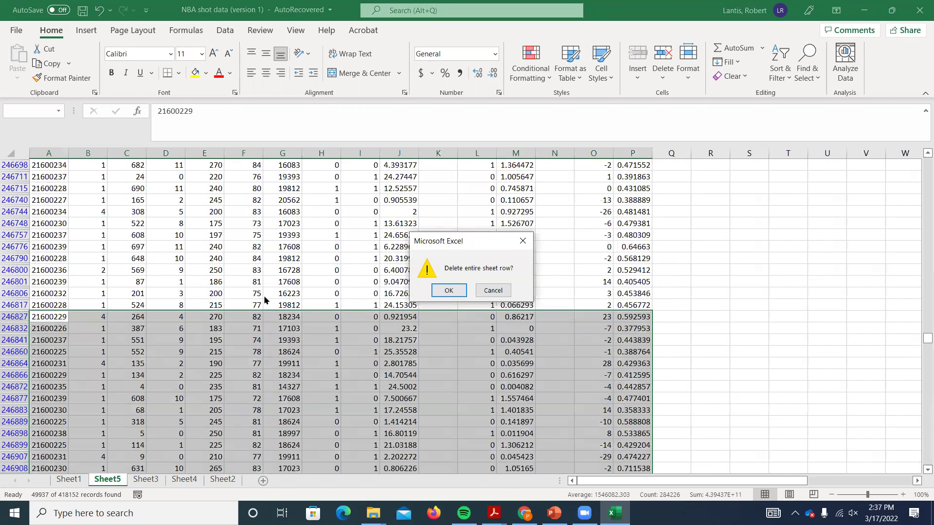
pyautogui.press('Return')
pyautogui.press('Return')
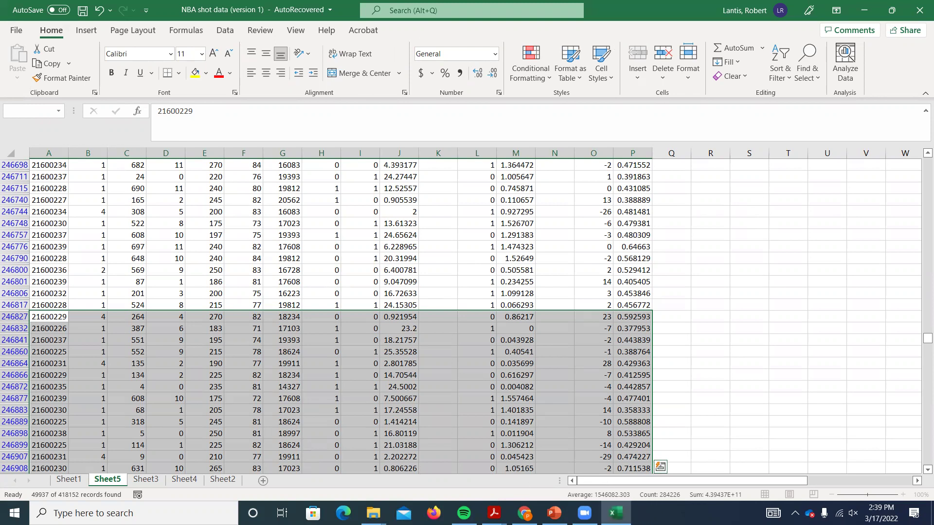
# - Open Task Manager and end the unresponsive Microsoft Excel task
pyautogui.click(615, 512)
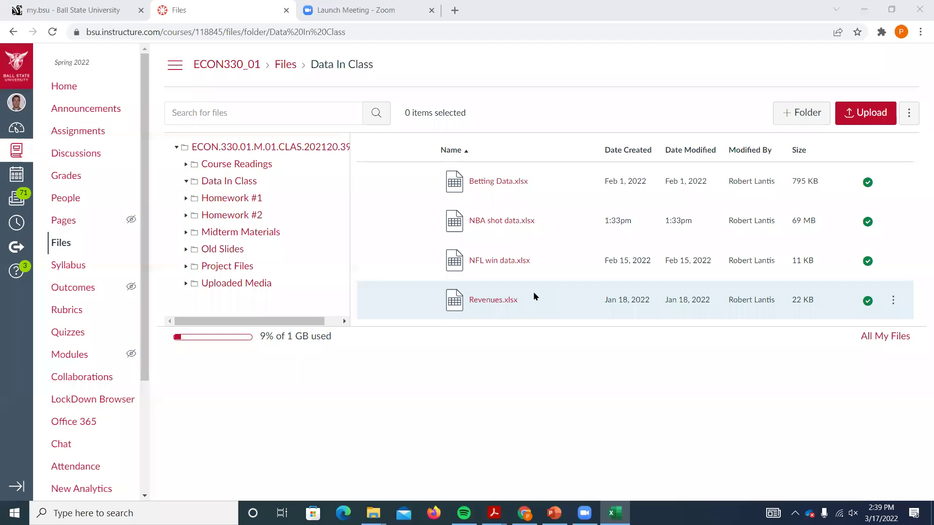
pyautogui.hotkey('ctrl', 'shift', 'Escape')
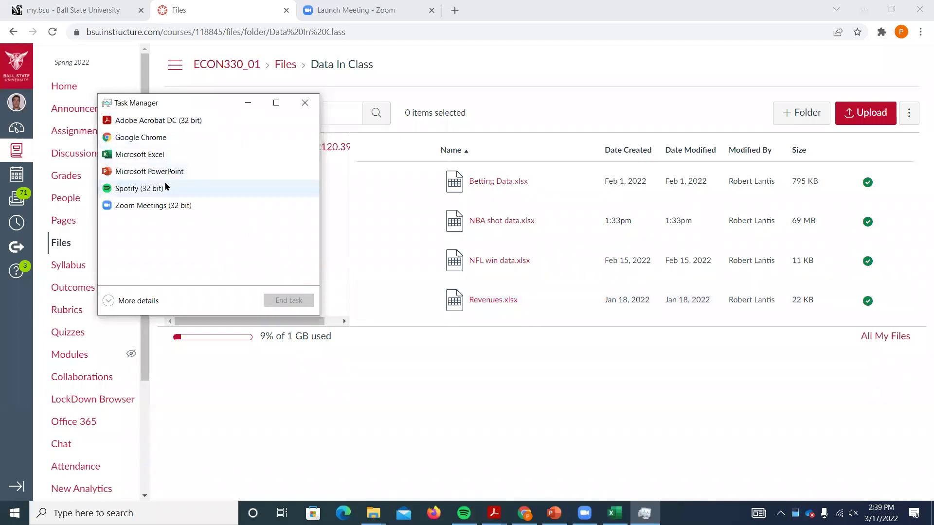
pyautogui.click(158, 156)
pyautogui.click(289, 301)
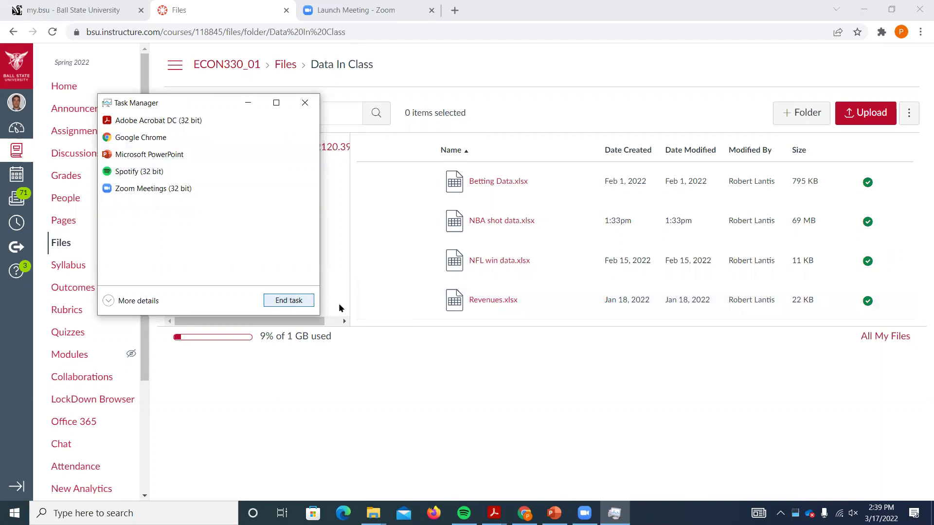
# - Download NBA shot data.xlsx again from the Data In Class course folder and open the downloaded file
pyautogui.click(517, 223)
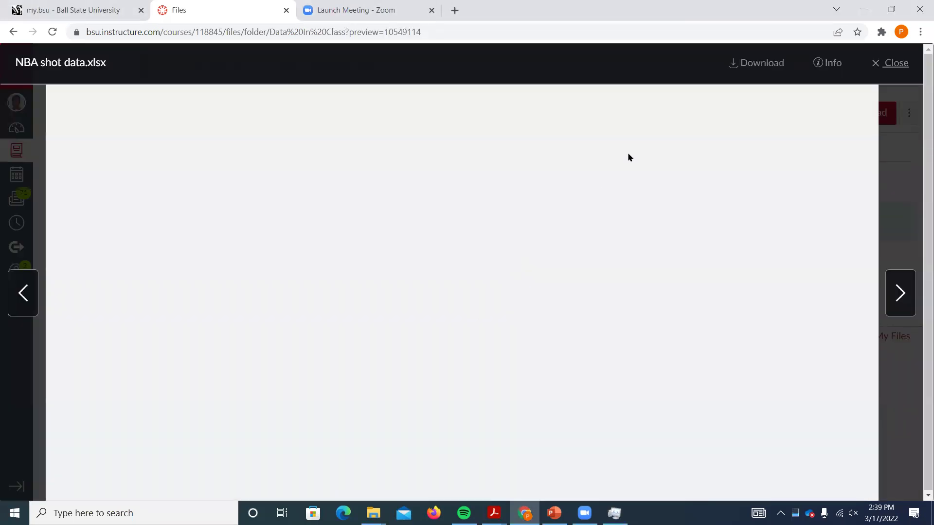
pyautogui.click(58, 485)
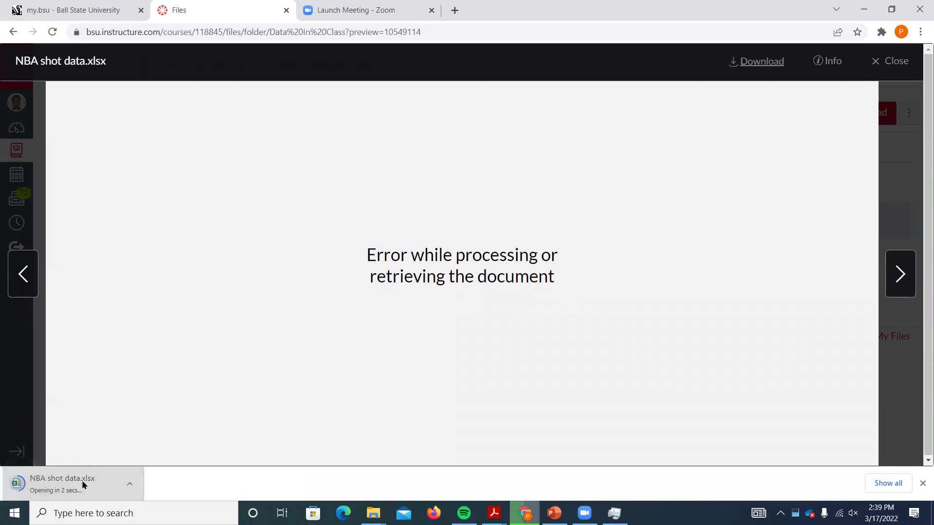
# - Open the downloaded NBA shot data.xlsx, minimise the browser window and close Task Manager
pyautogui.click(56, 482)
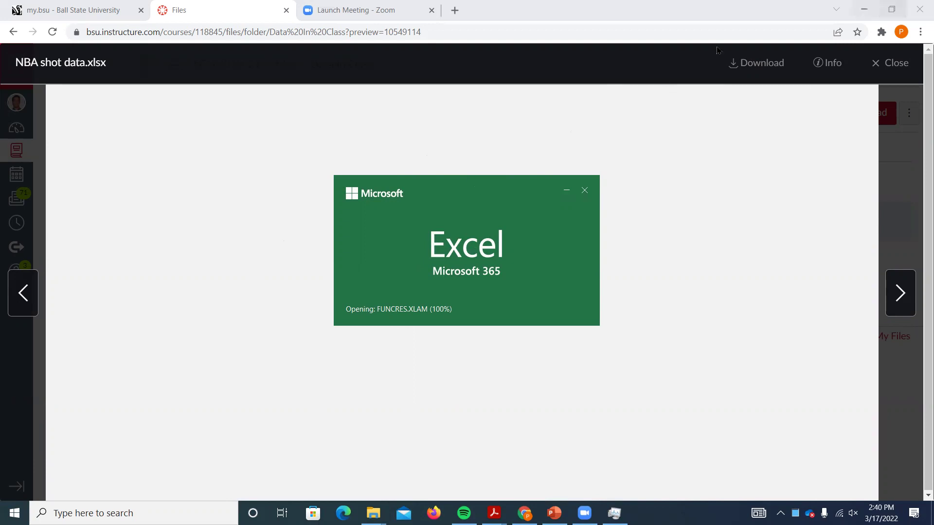
pyautogui.click(864, 10)
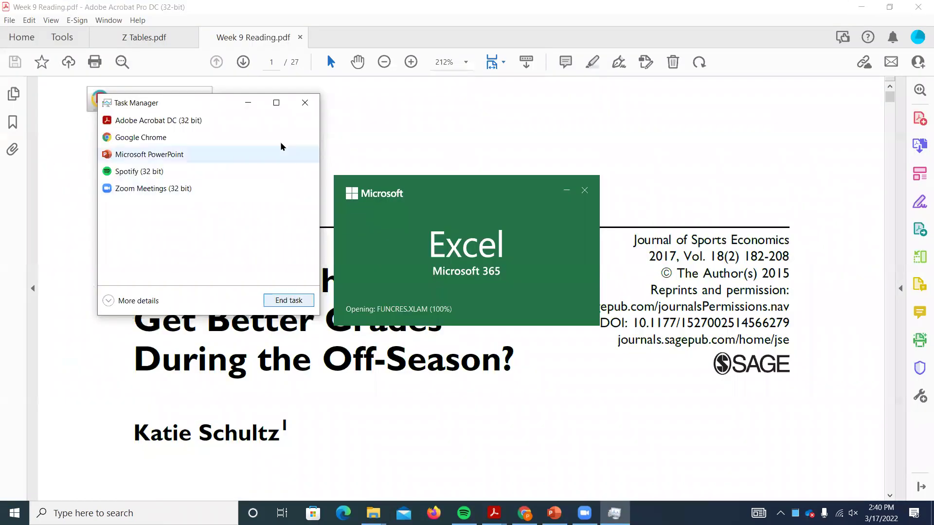
pyautogui.click(305, 102)
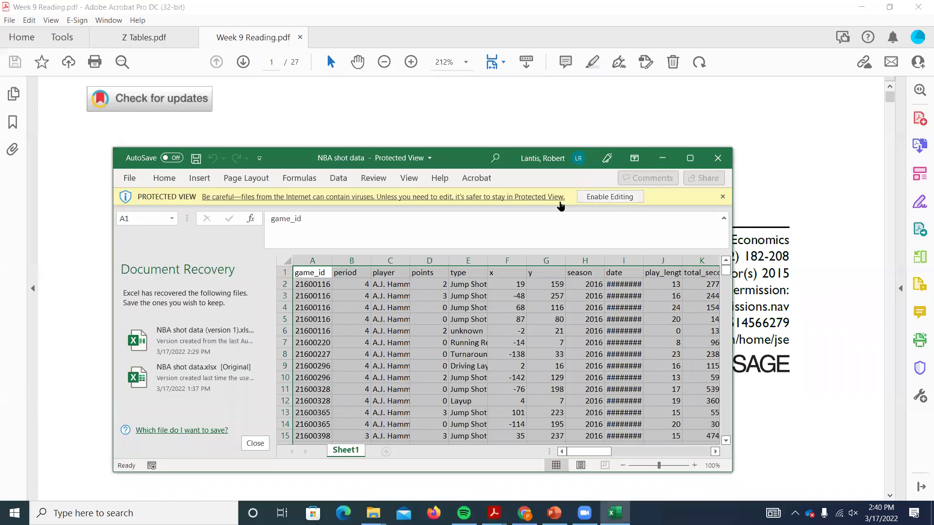
# - Open the auto-recovered NBA shot data (version 1) workbook, close the Protected View copy and maximise the recovered workbook
pyautogui.click(200, 341)
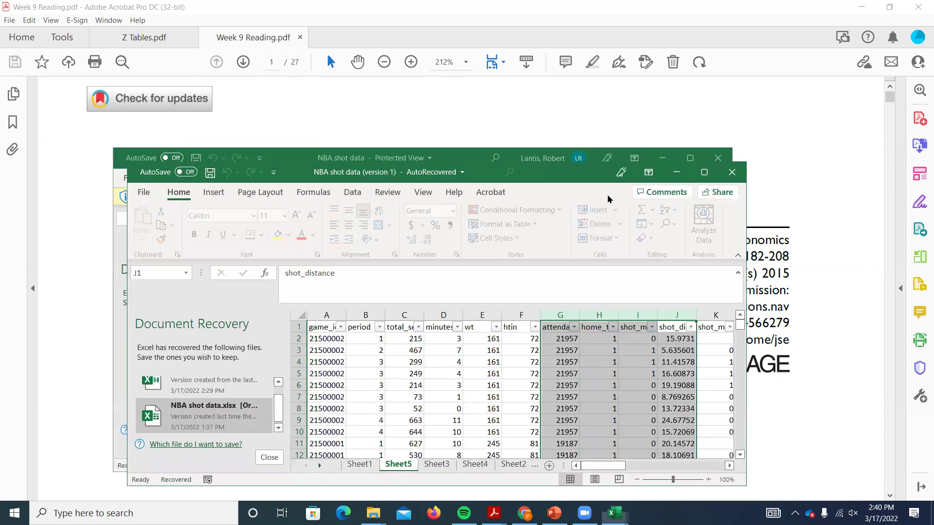
pyautogui.click(421, 156)
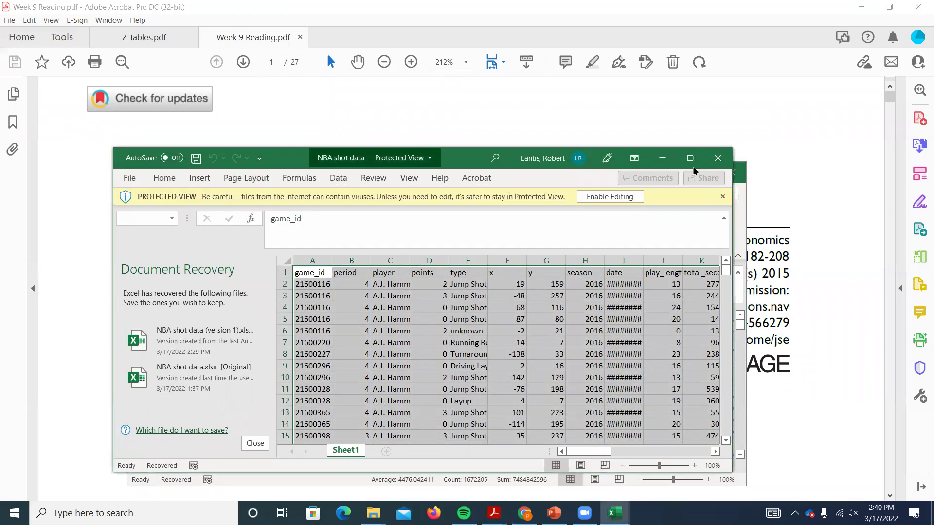
pyautogui.click(715, 164)
pyautogui.click(699, 172)
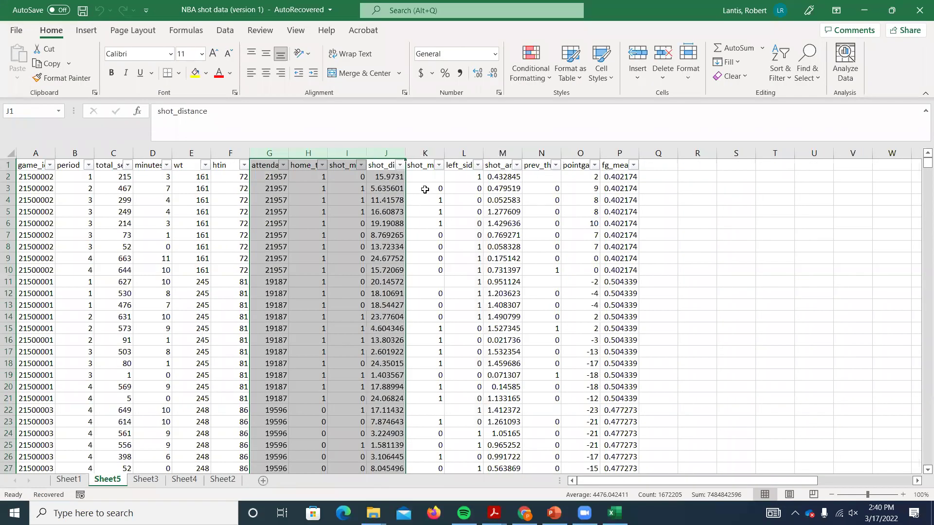
# - Sort the Sheet5 data by the shot_made_prev column from smallest to largest
pyautogui.click(428, 176)
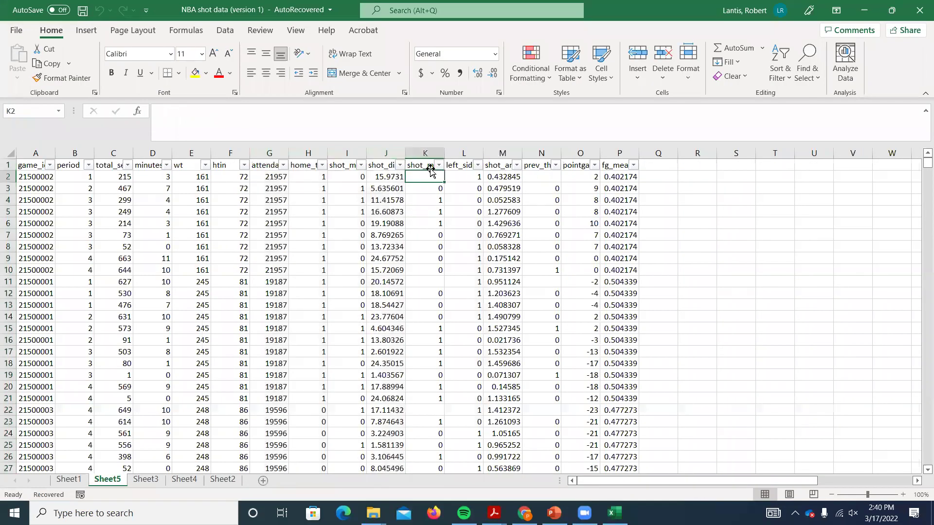
pyautogui.click(439, 165)
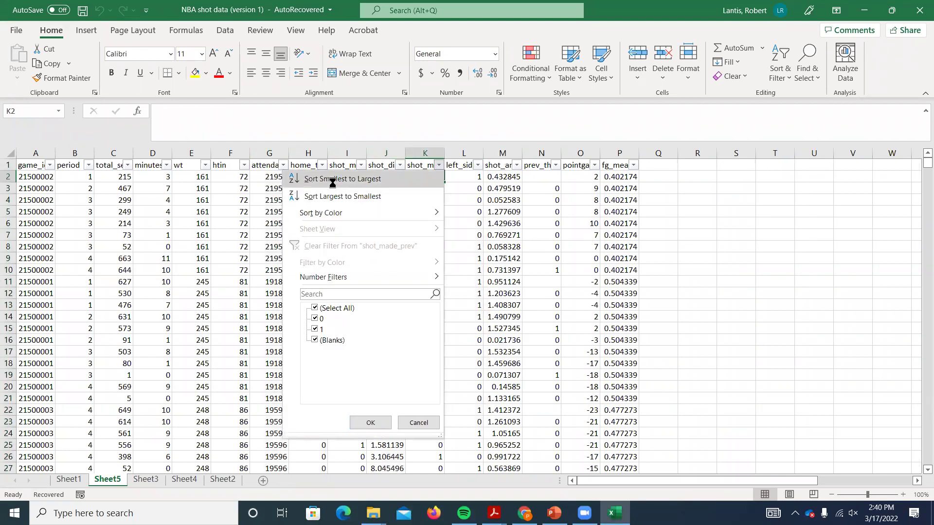
pyautogui.press('Escape')
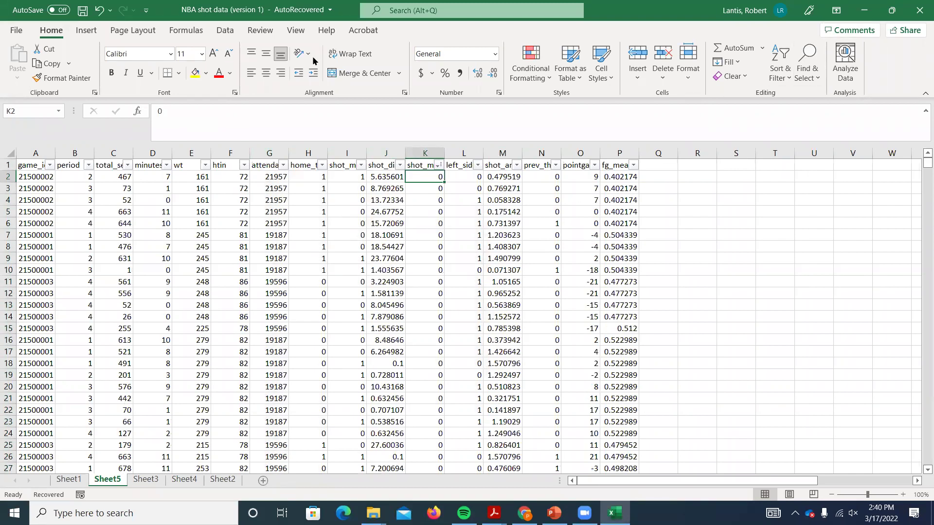
# - Start a Regression analysis and select the shot_made_prev cells from K1 to the last non-blank row as an input range
pyautogui.click(227, 31)
pyautogui.click(841, 47)
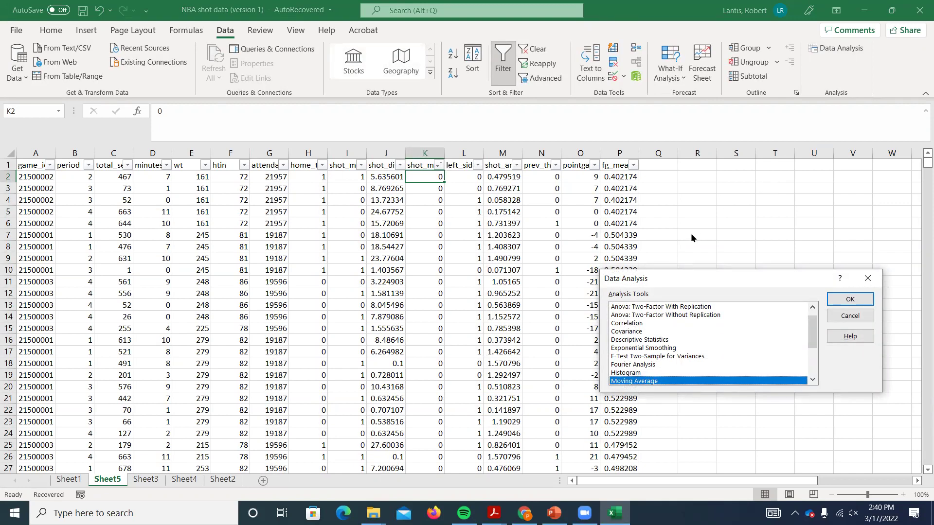
pyautogui.scroll(-3, 675, 364)
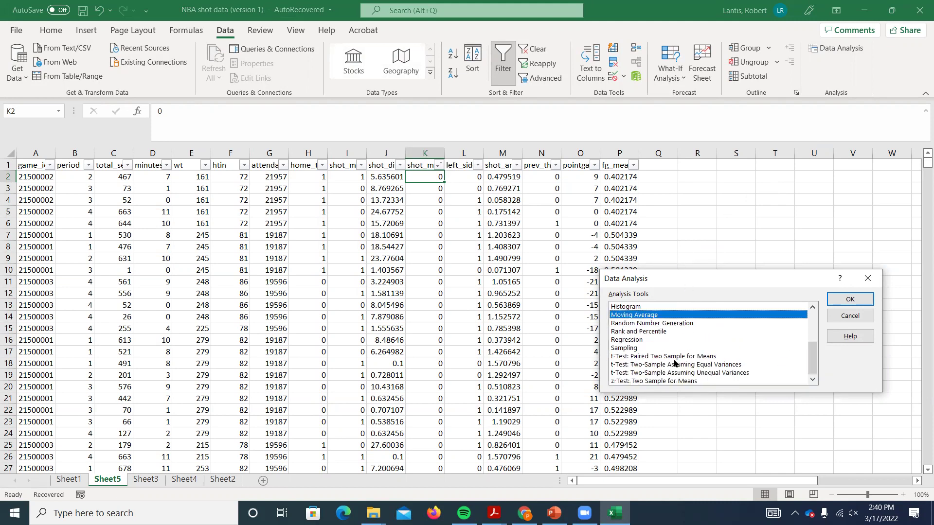
pyautogui.click(632, 341)
pyautogui.click(851, 300)
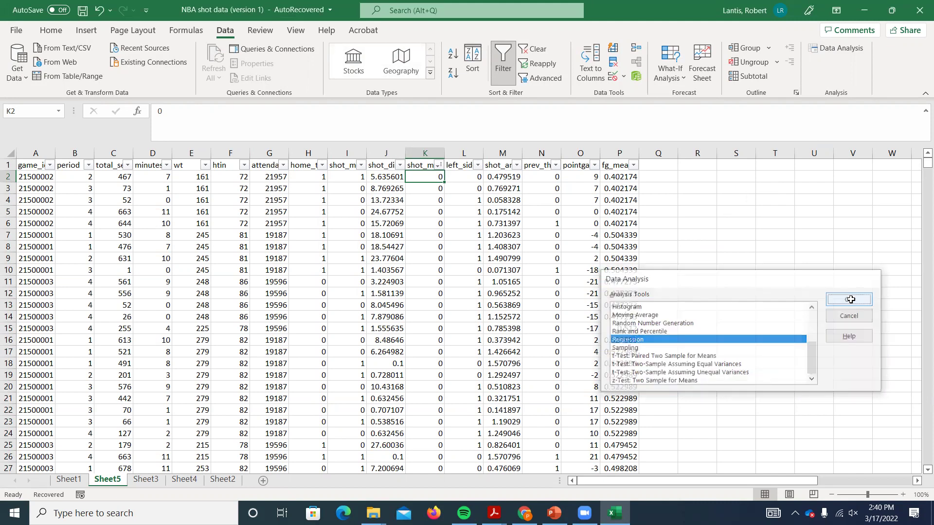
pyautogui.click(800, 270)
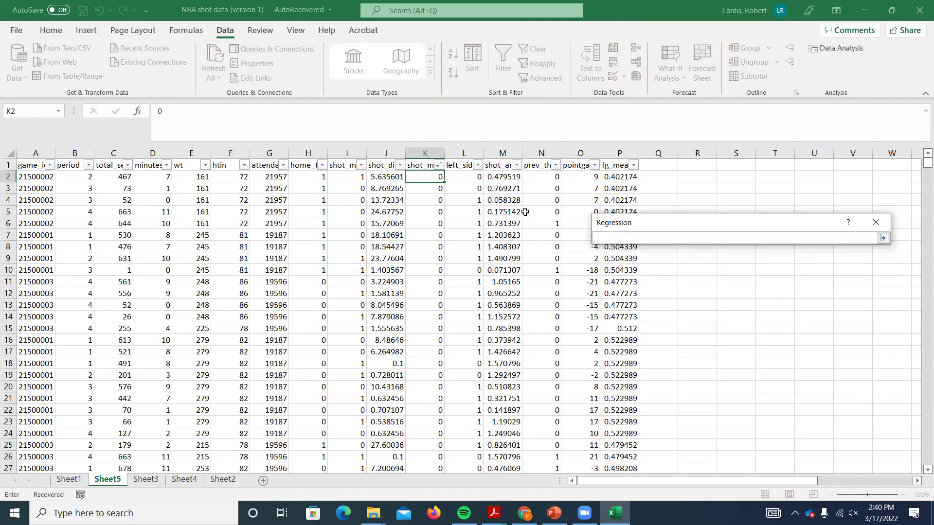
pyautogui.click(422, 163)
pyautogui.hotkey('ctrl', 'shift', 'Down')
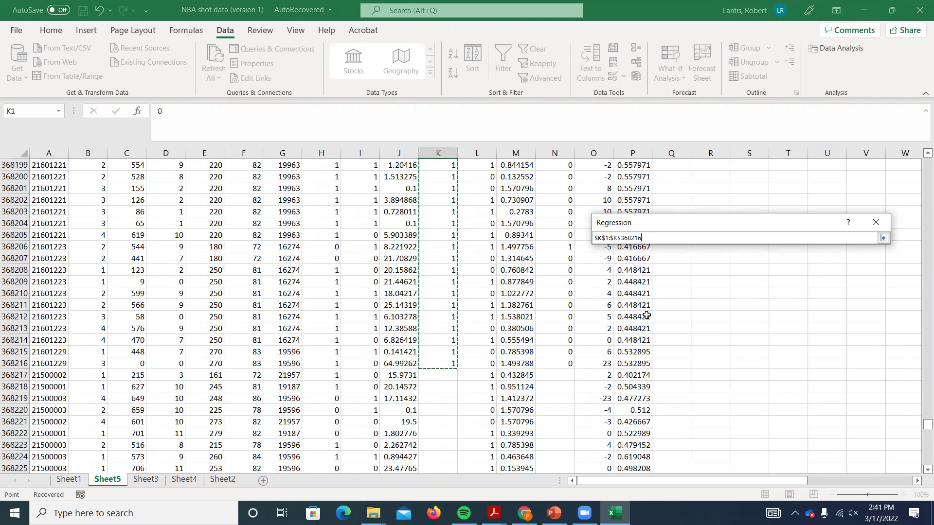
# - Copy the range reference $K$1:$K$368216 out of the Regression settings, cancel the analysis and paste the reference into cell S2
pyautogui.moveTo(653, 236); pyautogui.dragTo(594, 238)
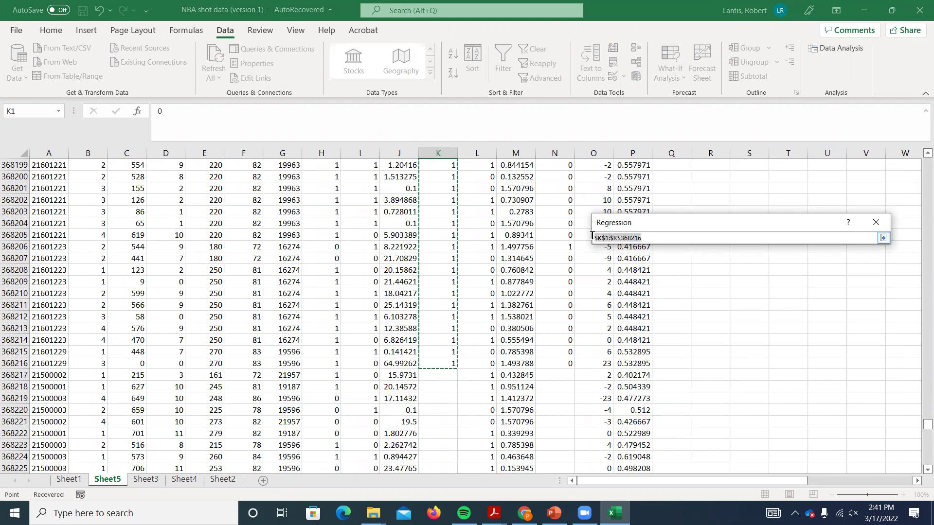
pyautogui.rightClick(626, 238)
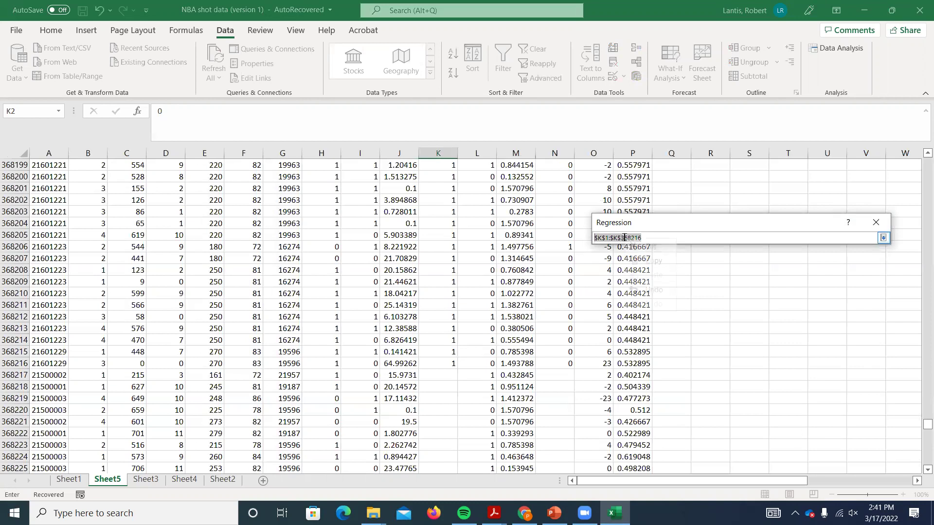
pyautogui.click(653, 260)
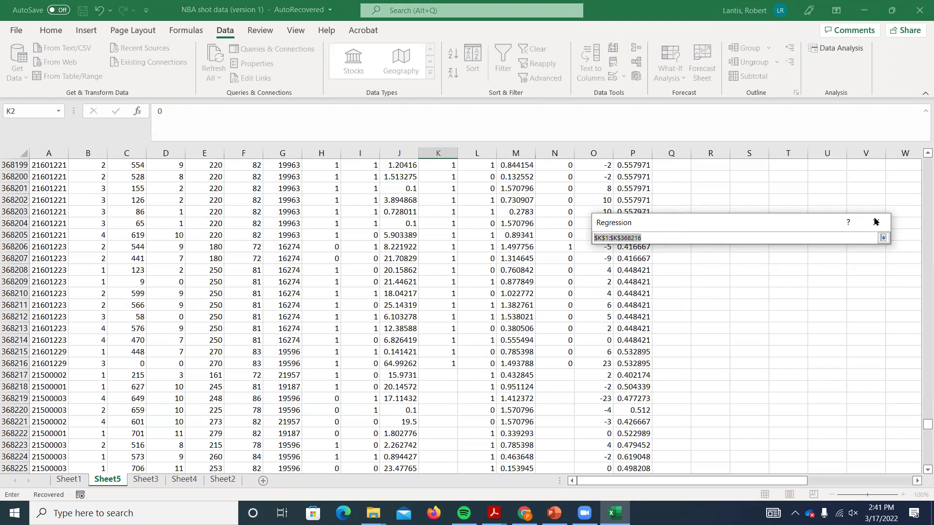
pyautogui.press('Escape')
pyautogui.moveTo(924, 426); pyautogui.dragTo(922, 154)
pyautogui.rightClick(737, 179)
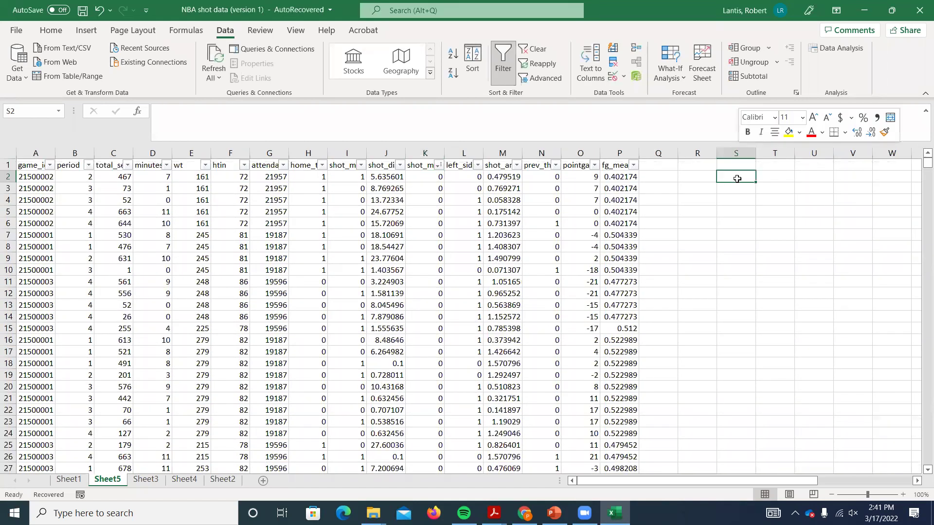
pyautogui.click(769, 217)
pyautogui.click(703, 213)
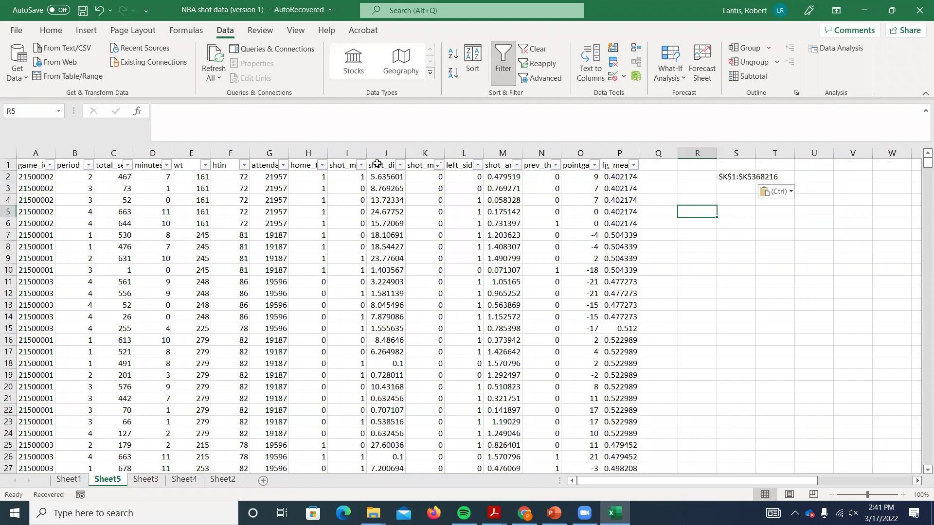
# - Move the shot_made column from I to Q, and shift columns J through Q one column left to fill the gap
pyautogui.click(344, 167)
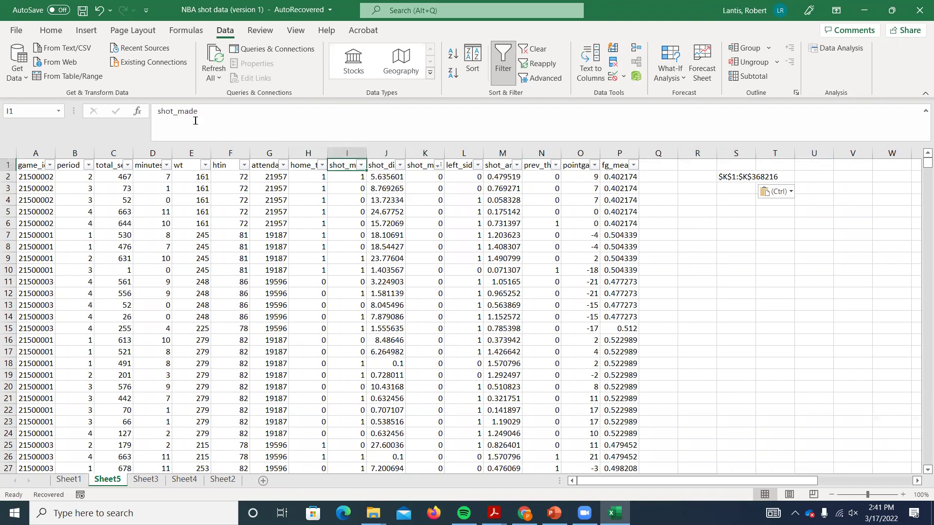
pyautogui.click(350, 150)
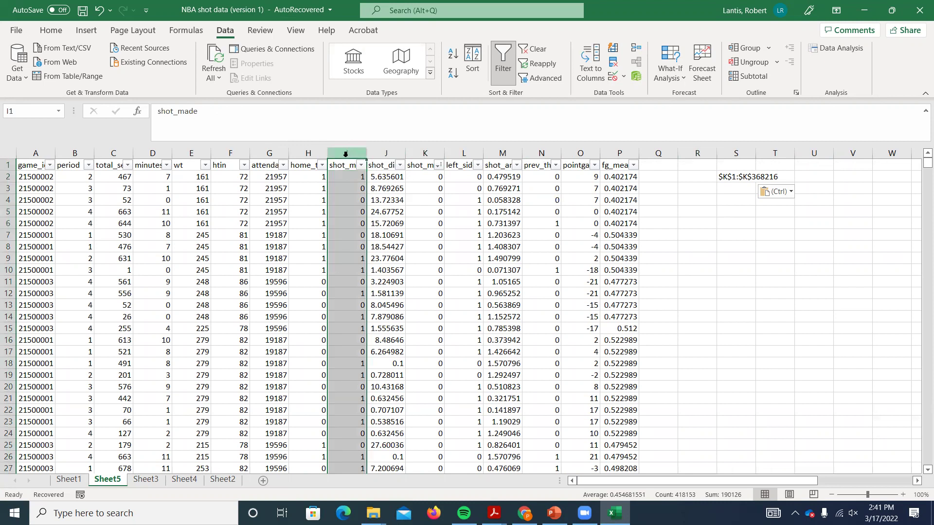
pyautogui.click(342, 154)
pyautogui.moveTo(328, 186); pyautogui.dragTo(652, 196)
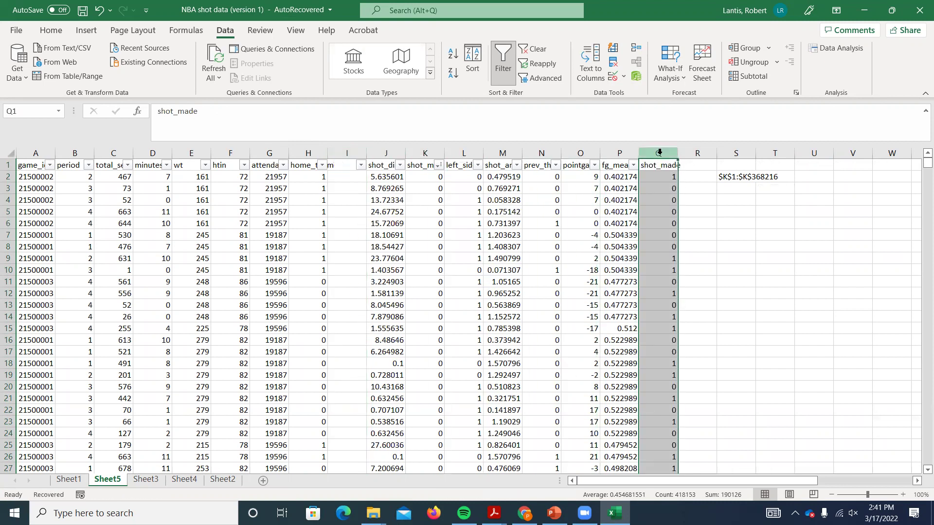
pyautogui.moveTo(655, 155); pyautogui.dragTo(400, 157)
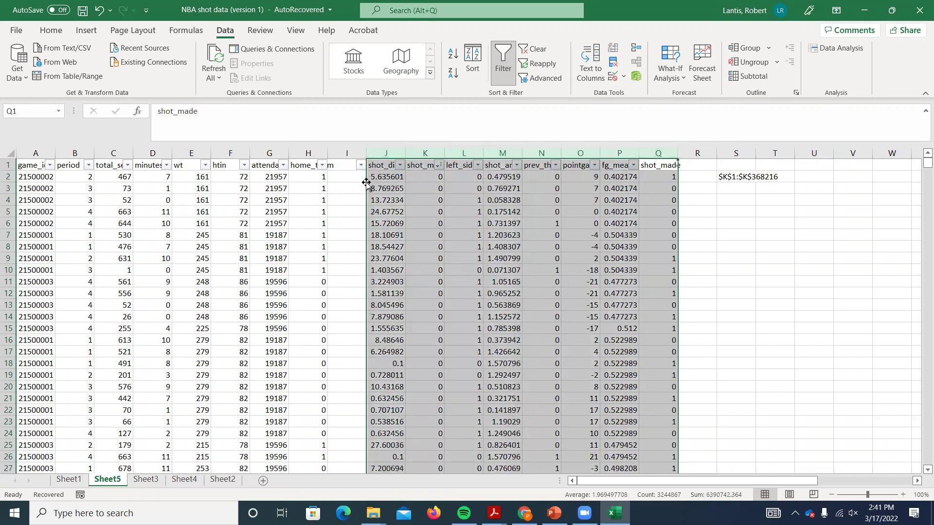
pyautogui.moveTo(357, 180); pyautogui.dragTo(319, 183)
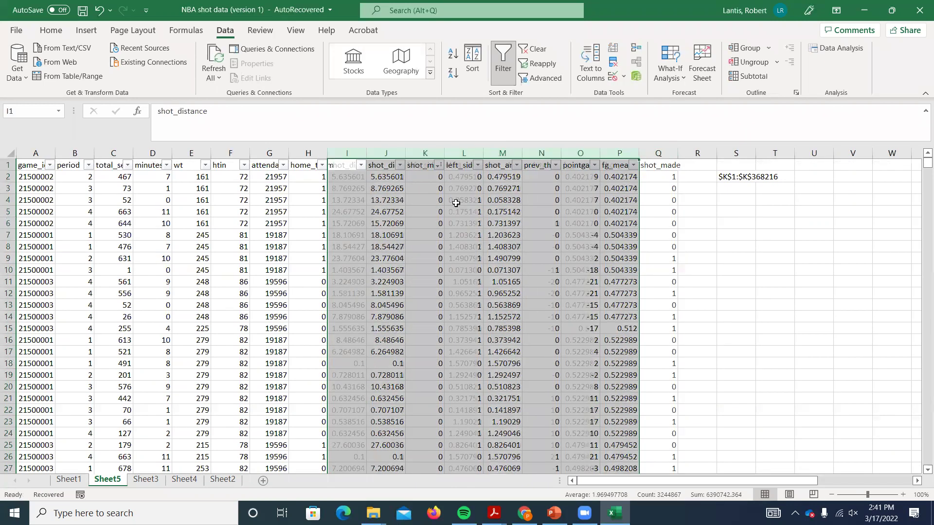
pyautogui.click(687, 192)
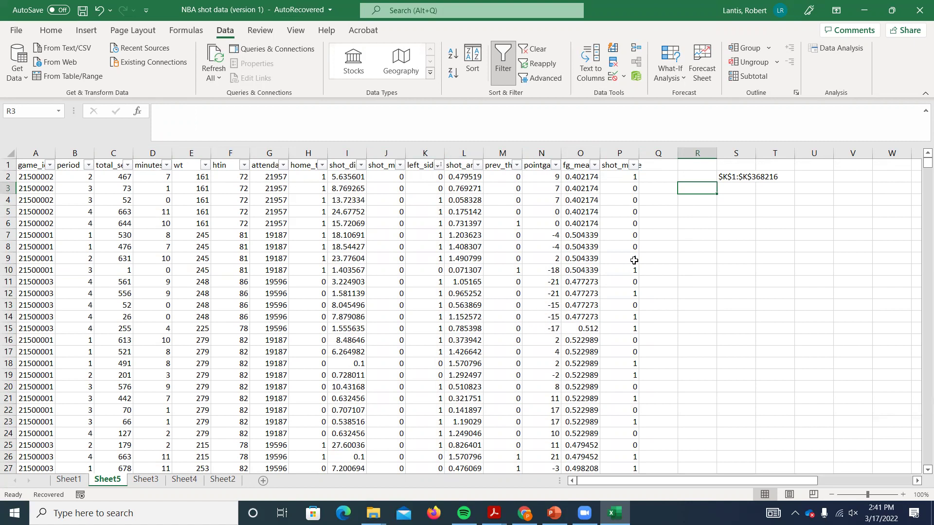
pyautogui.click(836, 49)
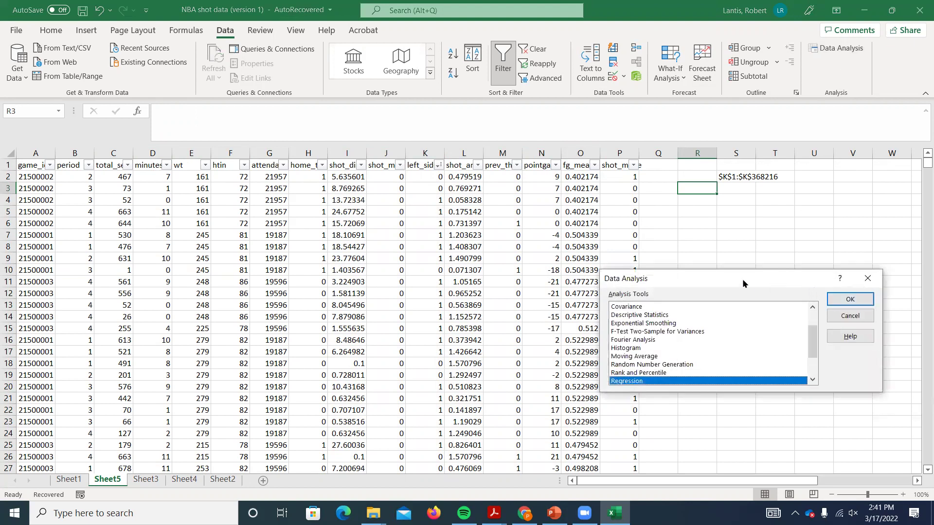
pyautogui.moveTo(738, 277); pyautogui.dragTo(279, 173)
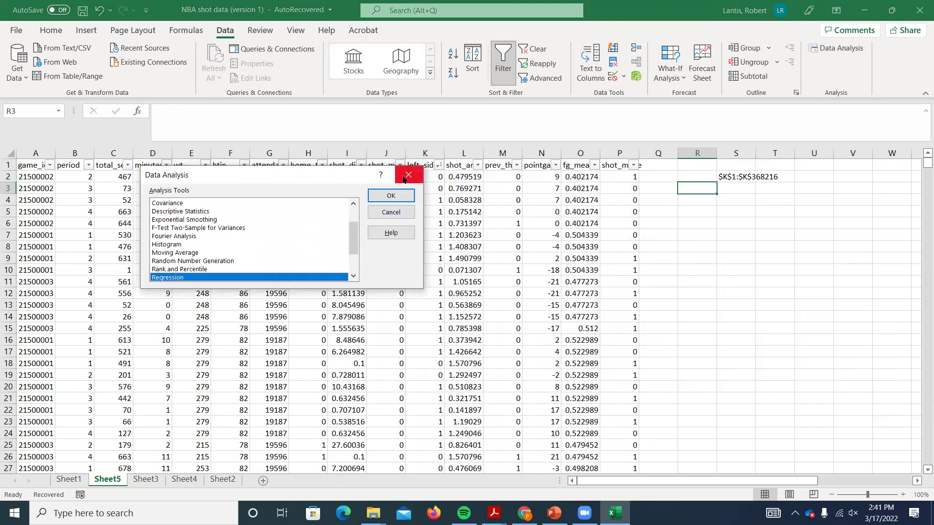
pyautogui.click(392, 212)
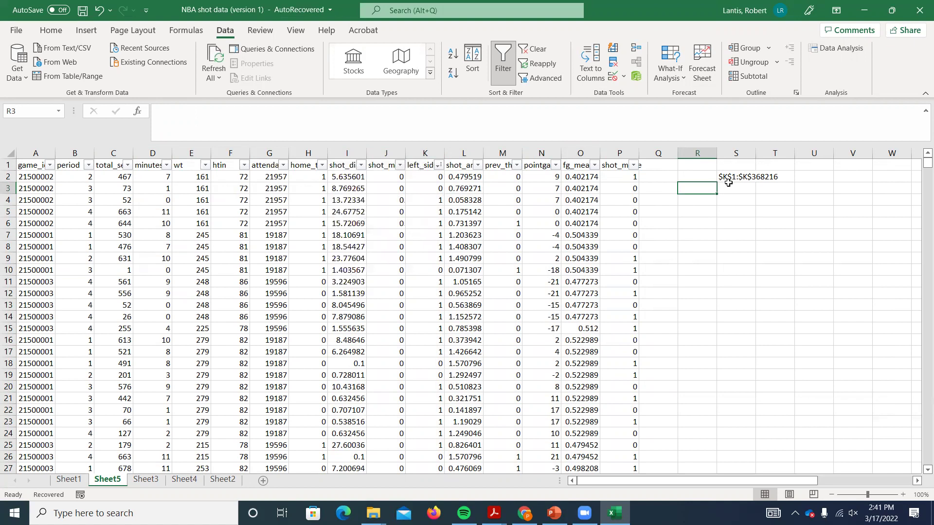
# - Copy the range reference text $K$1:$K$368216 from cell S2
pyautogui.click(733, 176)
pyautogui.moveTo(238, 112); pyautogui.dragTo(157, 113)
pyautogui.hotkey('ctrl', 'c')
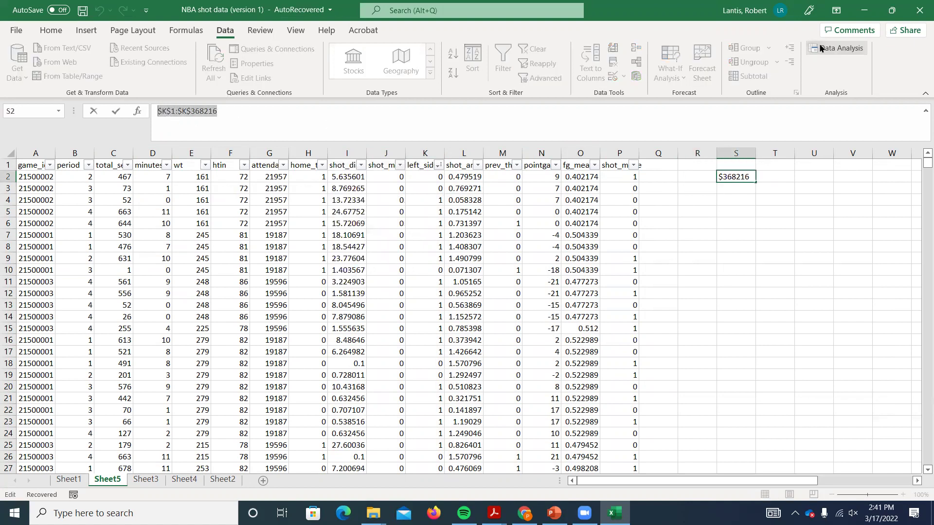
pyautogui.click(691, 208)
# - Start a Regression analysis and paste the copied reference as the Y range, changing it to $P$1:$P$368216
pyautogui.click(822, 50)
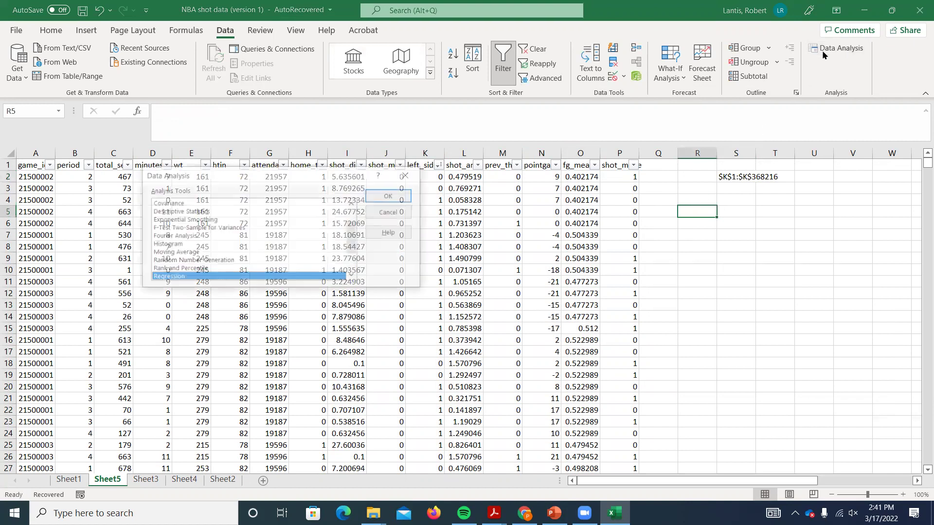
pyautogui.click(383, 194)
pyautogui.click(282, 167)
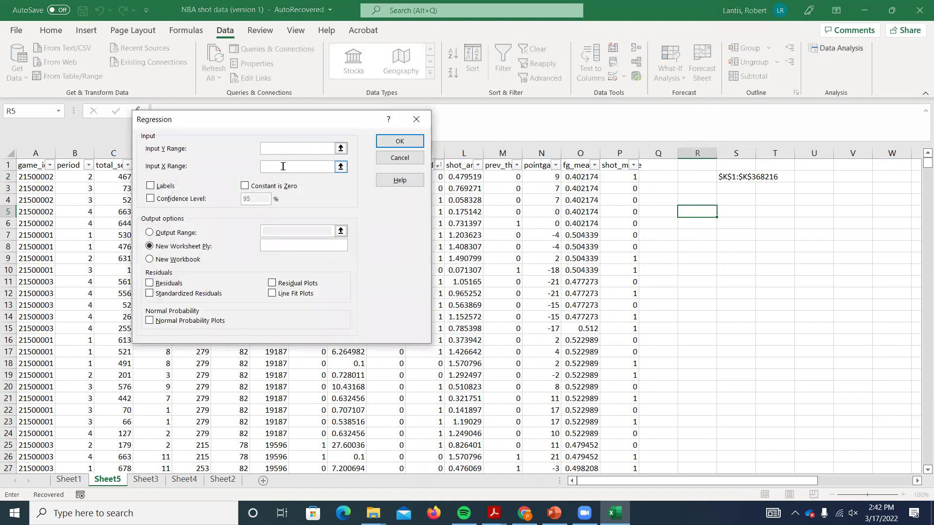
pyautogui.click(281, 145)
pyautogui.hotkey('ctrl', 'v')
pyautogui.press('Delete')
pyautogui.write('P')
pyautogui.click(267, 148)
pyautogui.press('Delete')
pyautogui.write('P')
pyautogui.moveTo(325, 124); pyautogui.dragTo(876, 194)
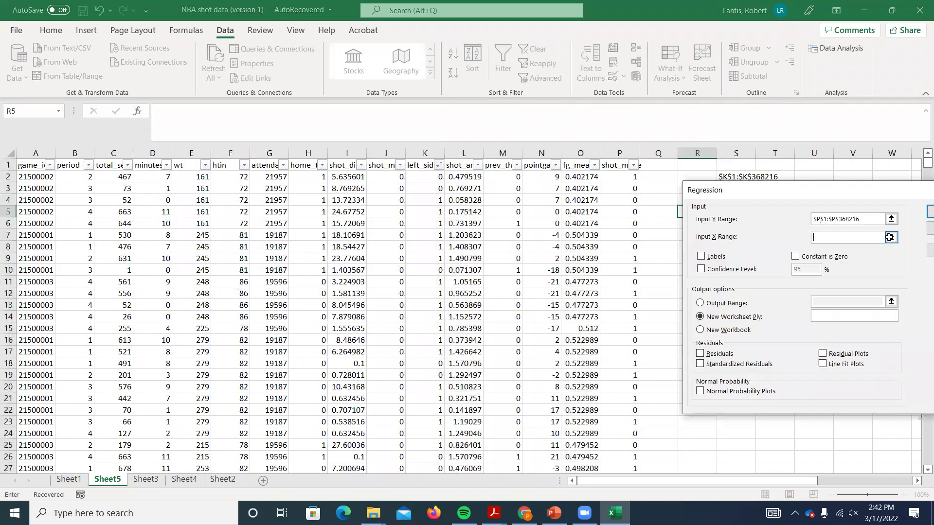
pyautogui.click(891, 237)
pyautogui.moveTo(577, 168); pyautogui.dragTo(34, 169)
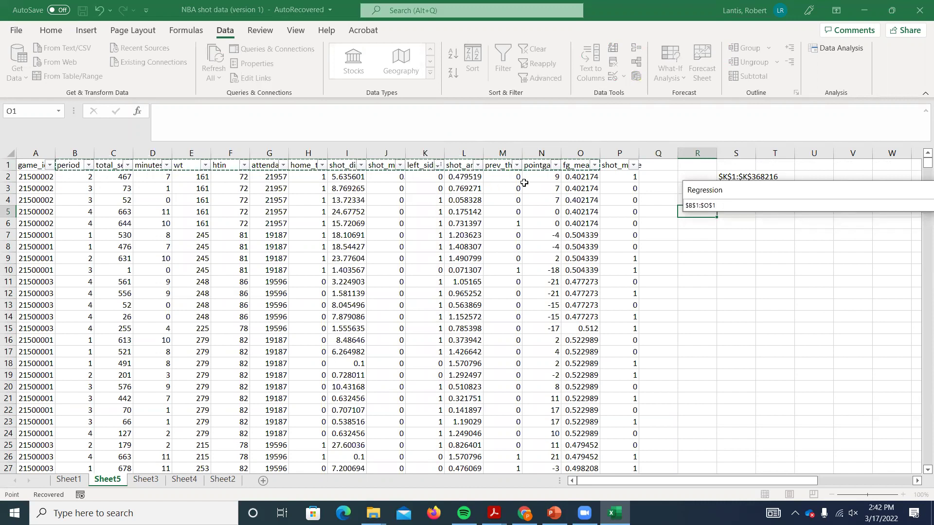
pyautogui.hotkey('ctrl', 'shift', 'Down')
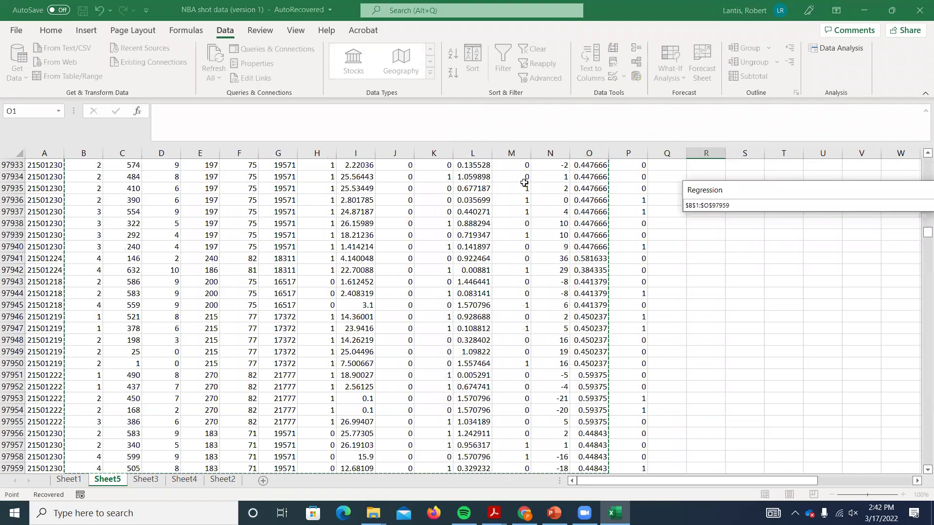
pyautogui.scroll(-3, 398, 309)
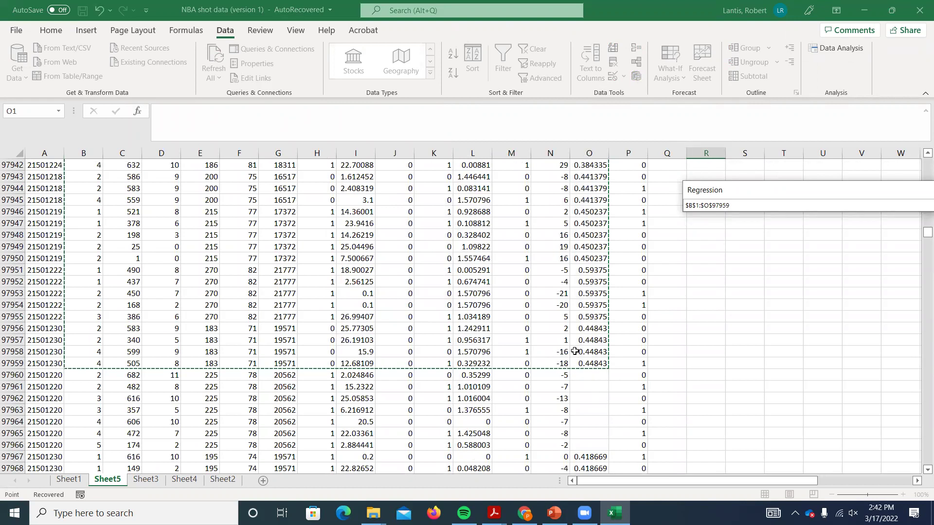
pyautogui.moveTo(768, 191); pyautogui.dragTo(450, 174)
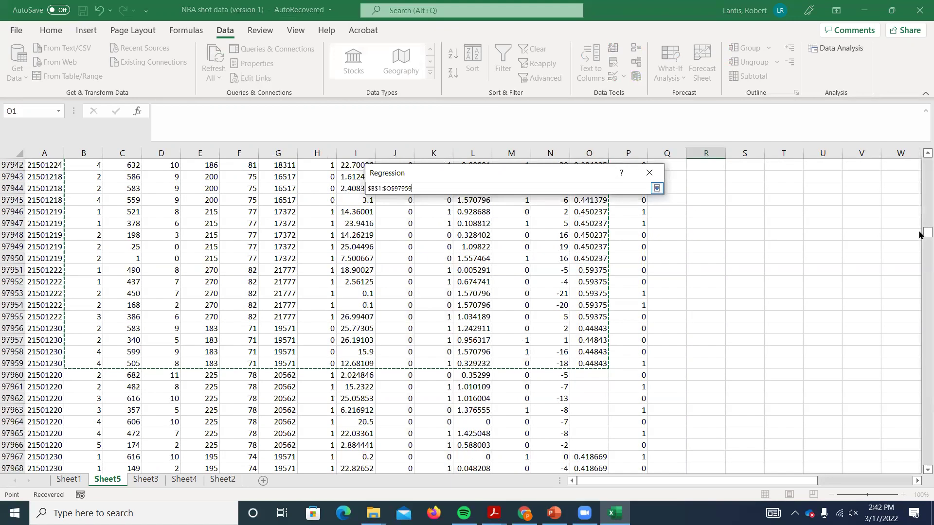
pyautogui.click(656, 188)
pyautogui.click(631, 211)
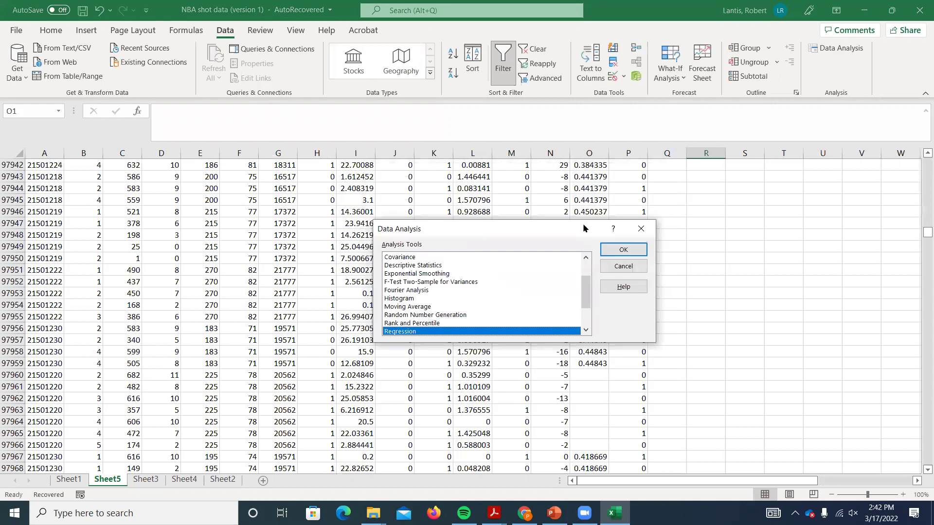
pyautogui.click(626, 267)
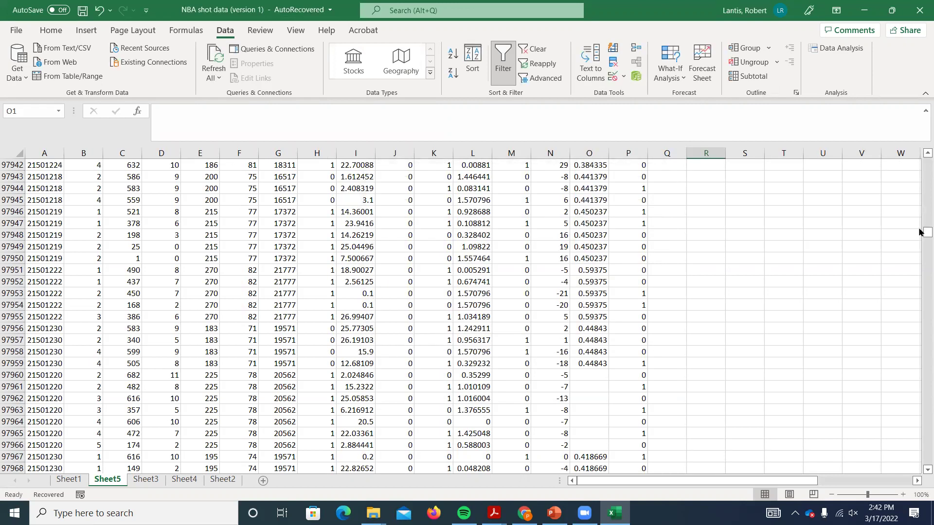
# - Sort the shot data table by fg_mean from smallest to largest
pyautogui.moveTo(920, 232); pyautogui.dragTo(920, 123)
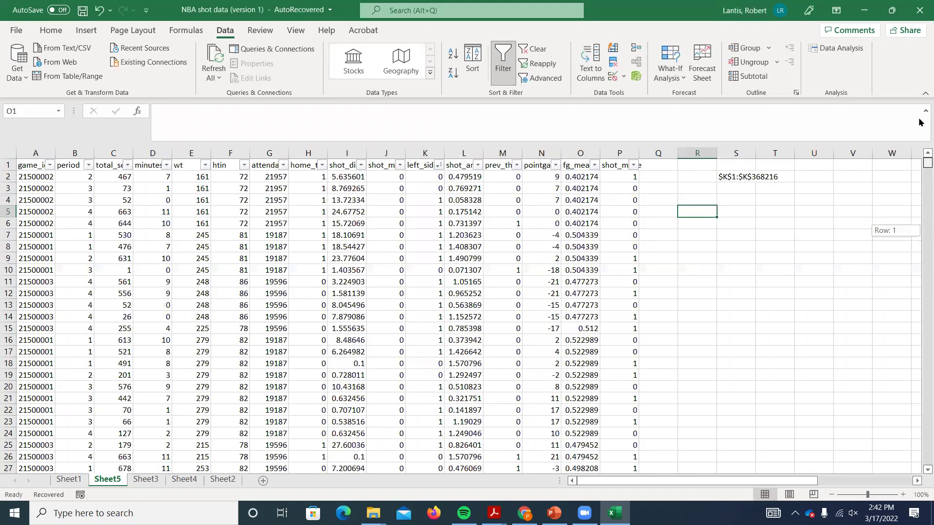
pyautogui.click(594, 165)
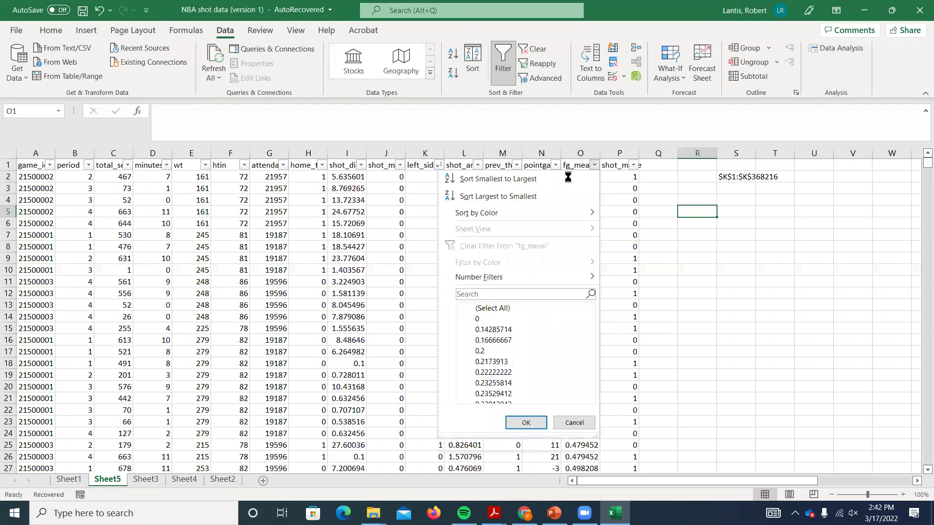
pyautogui.click(472, 308)
pyautogui.moveTo(586, 321)
pyautogui.mouseDown()
pyautogui.moveTo(589, 387)
pyautogui.moveTo(539, 398)
pyautogui.moveTo(590, 319)
pyautogui.mouseUp()
pyautogui.click(569, 435)
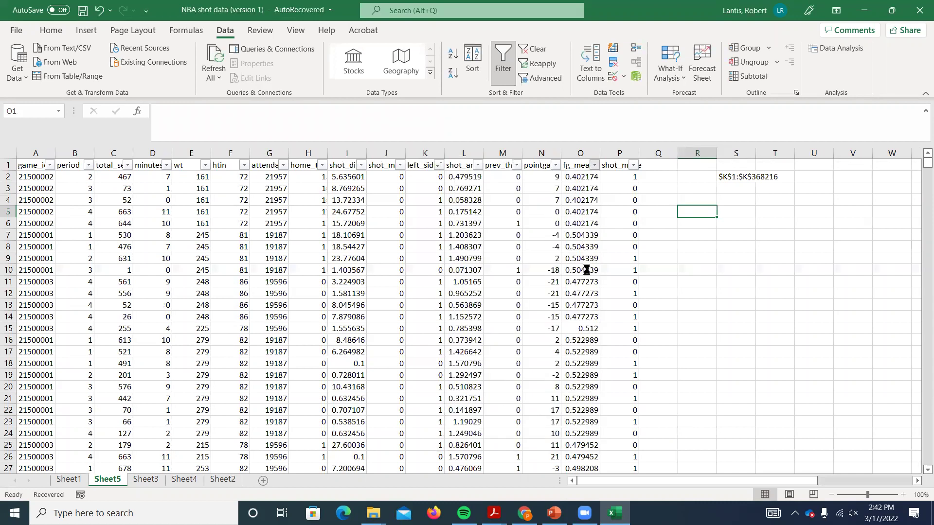
pyautogui.click(594, 166)
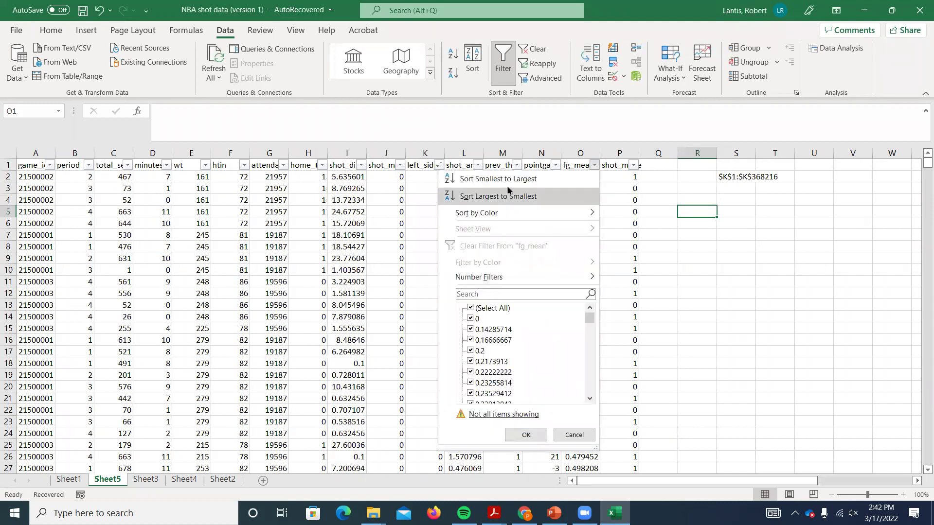
pyautogui.click(519, 188)
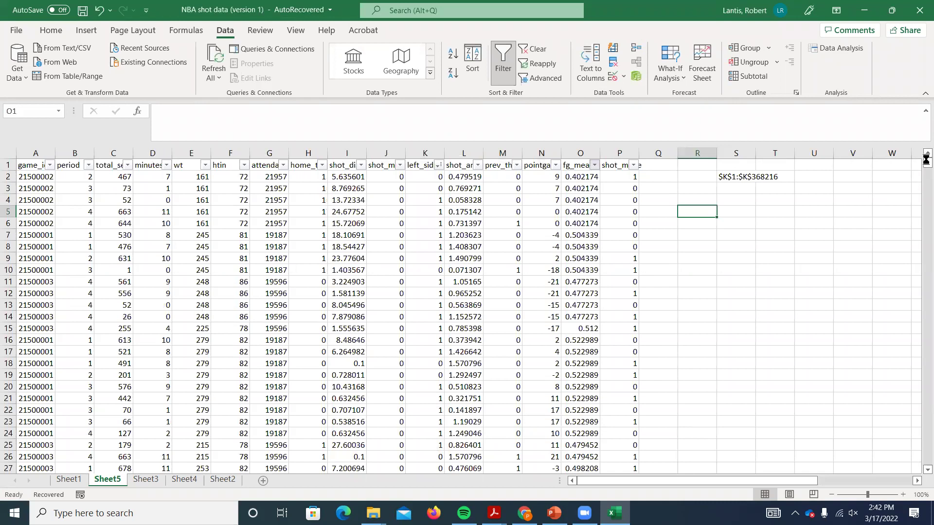
# - Check where the fg_mean values end in column O, and delete the whole fg_mean column
pyautogui.moveTo(926, 165); pyautogui.dragTo(922, 360)
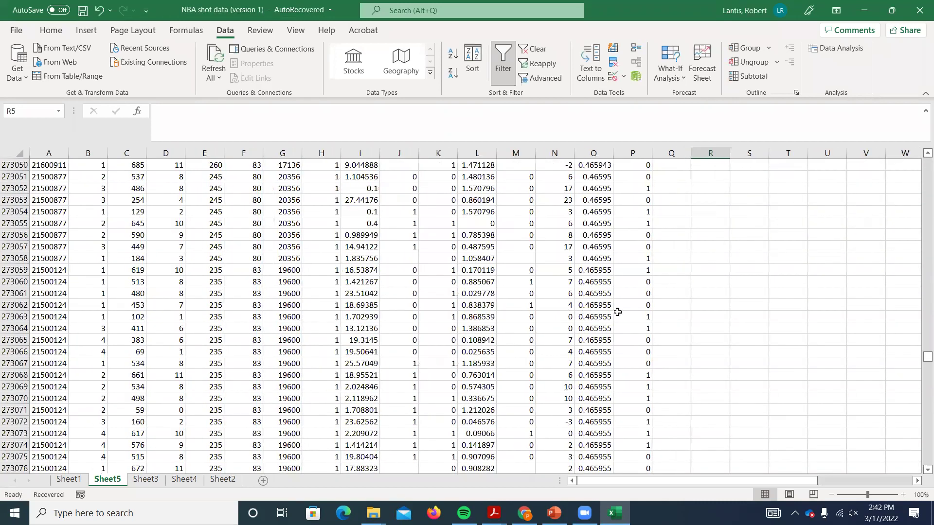
pyautogui.click(603, 306)
pyautogui.doubleClick(618, 312)
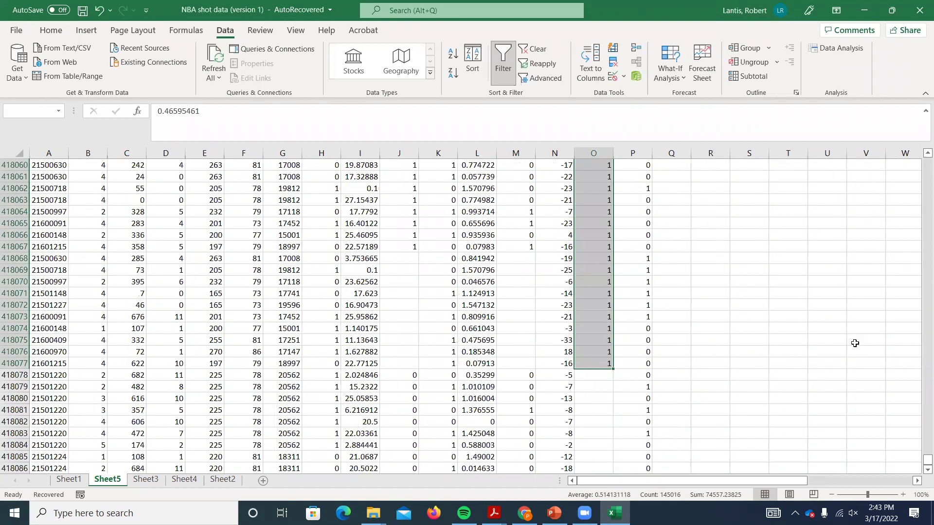
pyautogui.moveTo(919, 460); pyautogui.dragTo(405, 170)
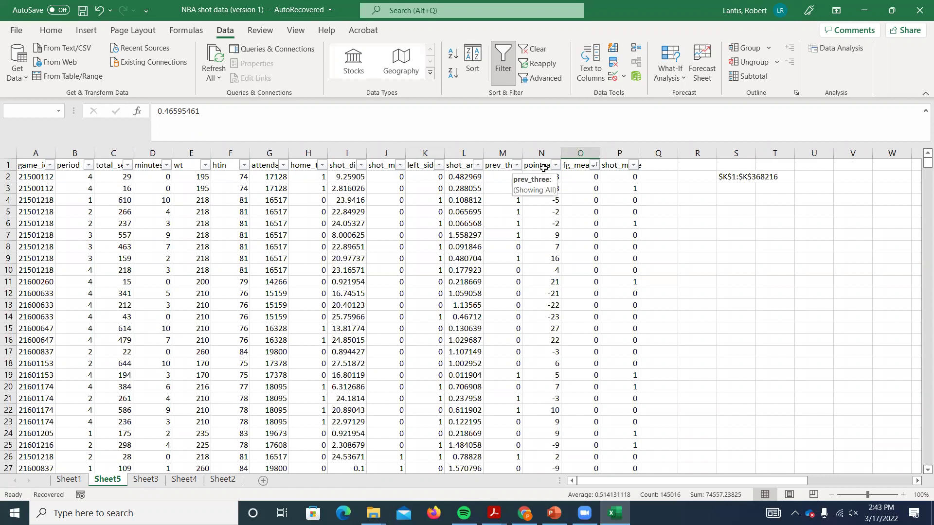
pyautogui.click(581, 153)
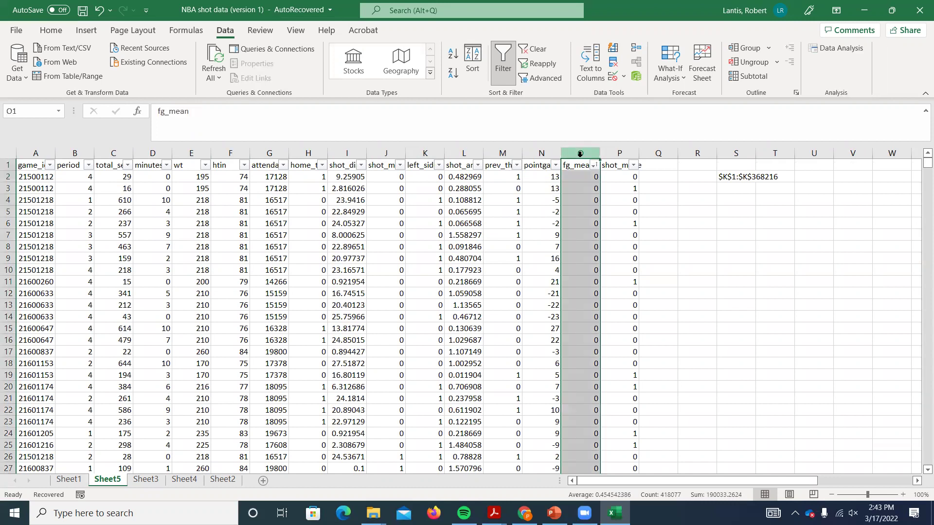
pyautogui.rightClick(582, 201)
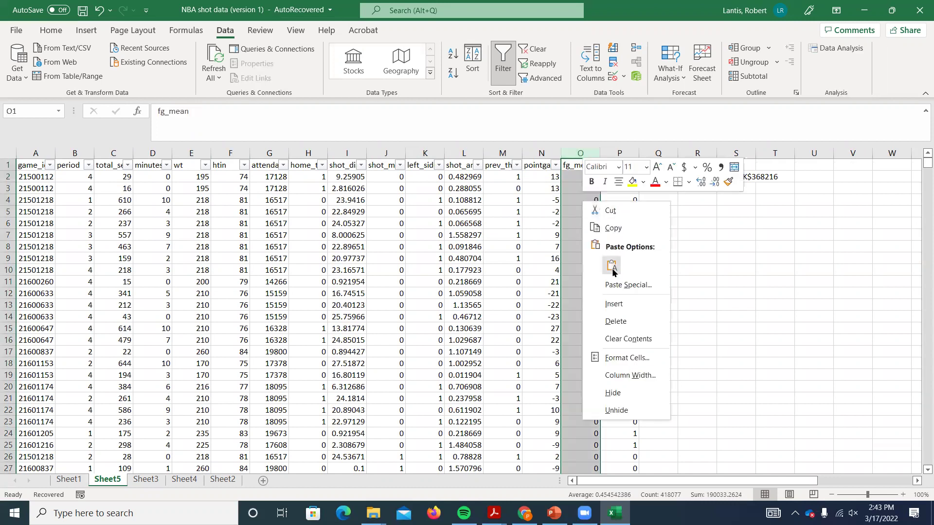
pyautogui.click(617, 319)
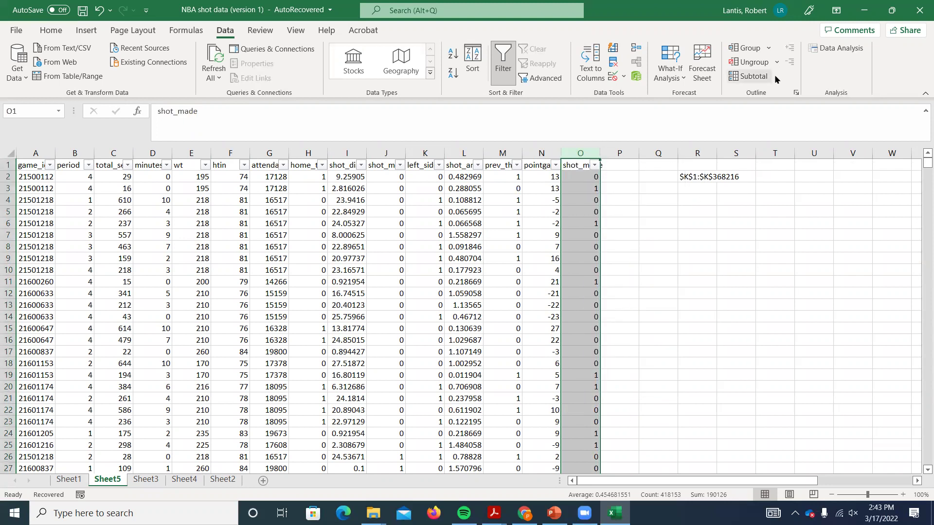
# - Sort the table by shot_made_prev from smallest to largest so its blank rows fall at the end
pyautogui.click(400, 166)
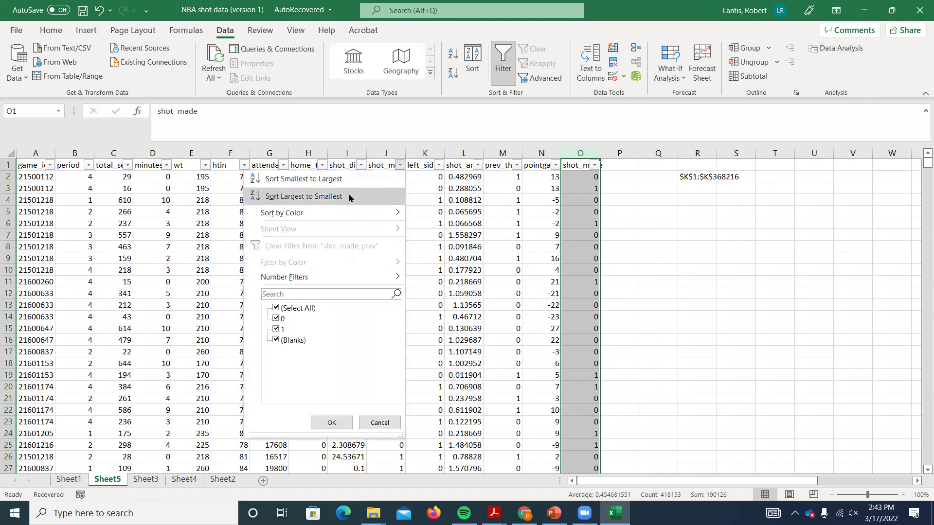
pyautogui.press('Escape')
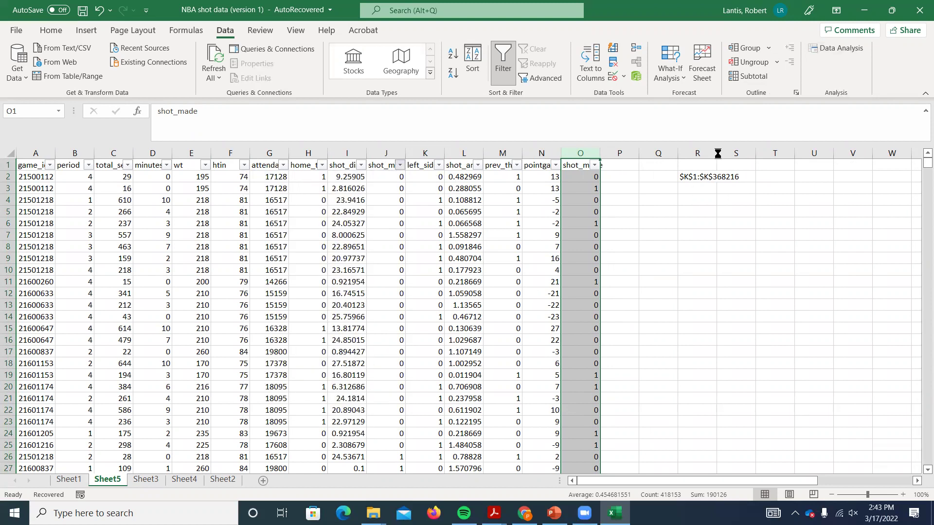
pyautogui.click(389, 166)
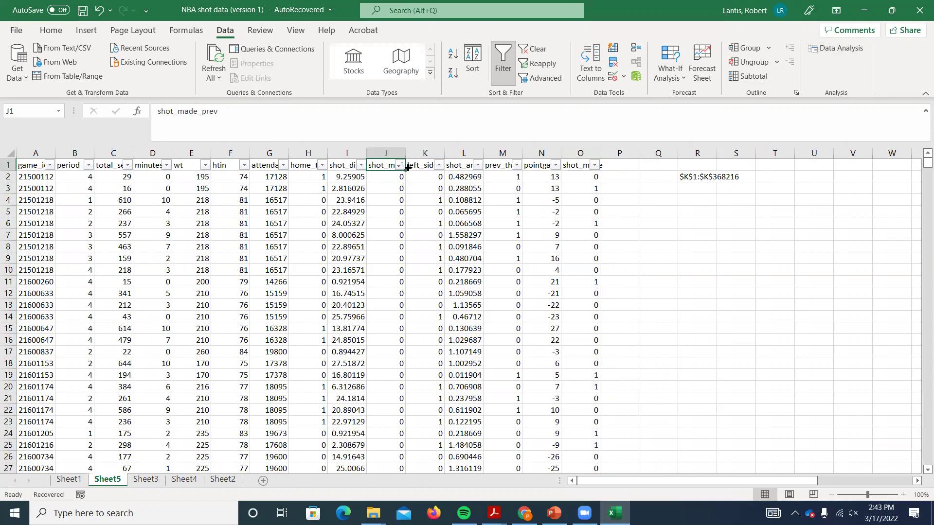
# - Start a Regression analysis and set the Y range to the full shot_made column, $O$1:$O$418153
pyautogui.click(838, 49)
pyautogui.click(622, 249)
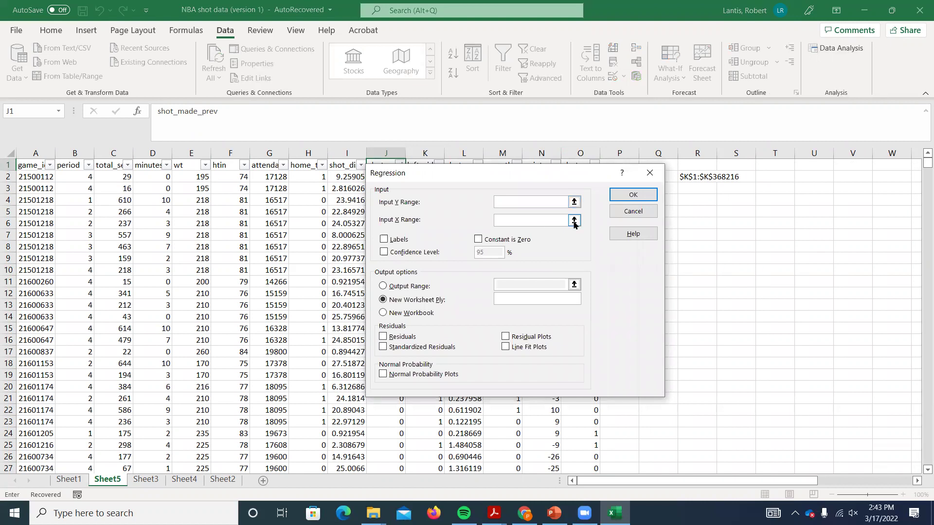
pyautogui.click(574, 201)
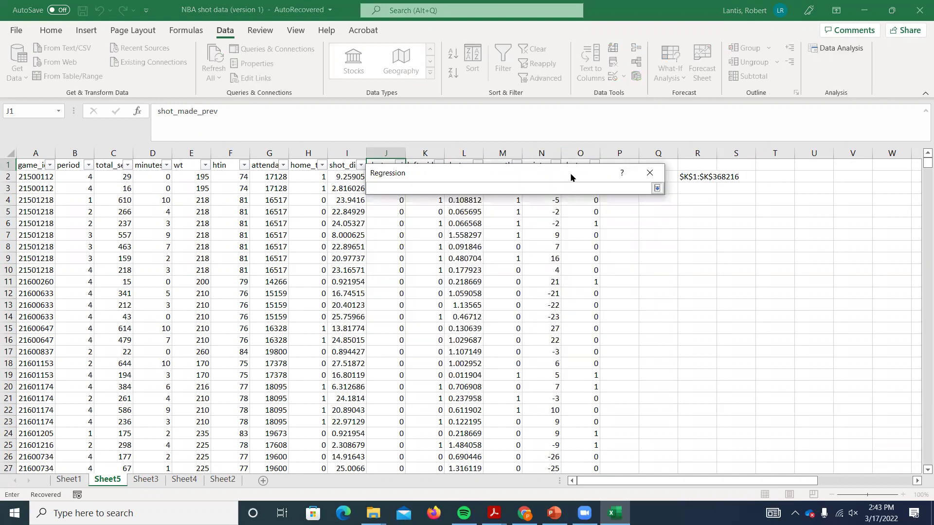
pyautogui.click(581, 165)
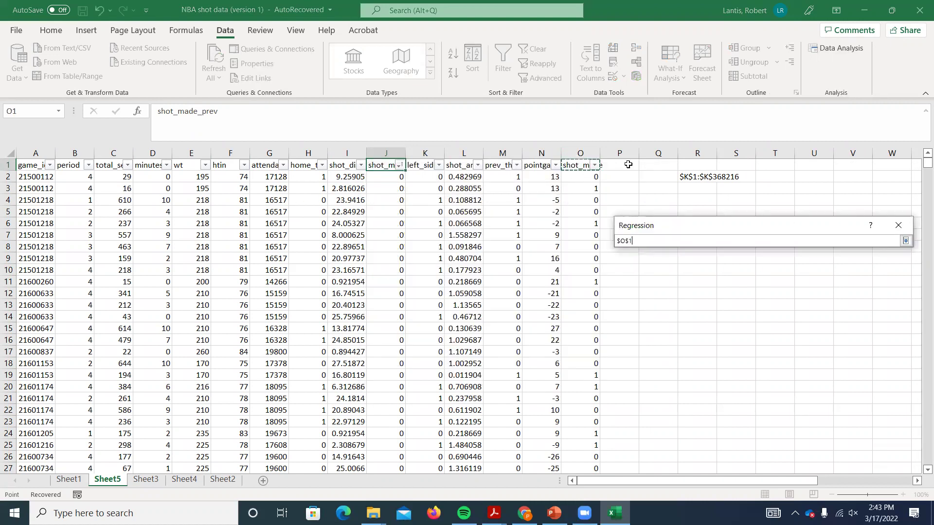
pyautogui.hotkey('ctrl', 'shift', 'Down')
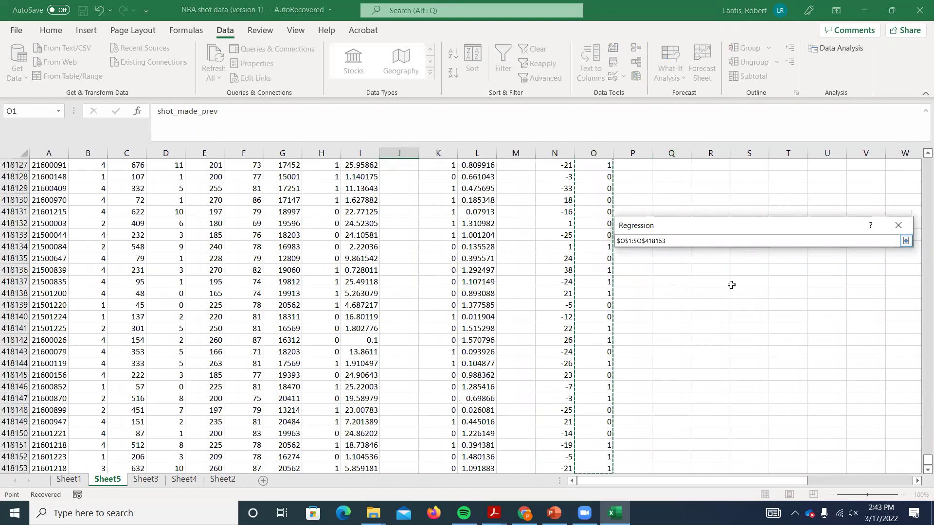
pyautogui.scroll(-4, 730, 284)
pyautogui.scroll(4, 850, 267)
pyautogui.scroll(20, 827, 282)
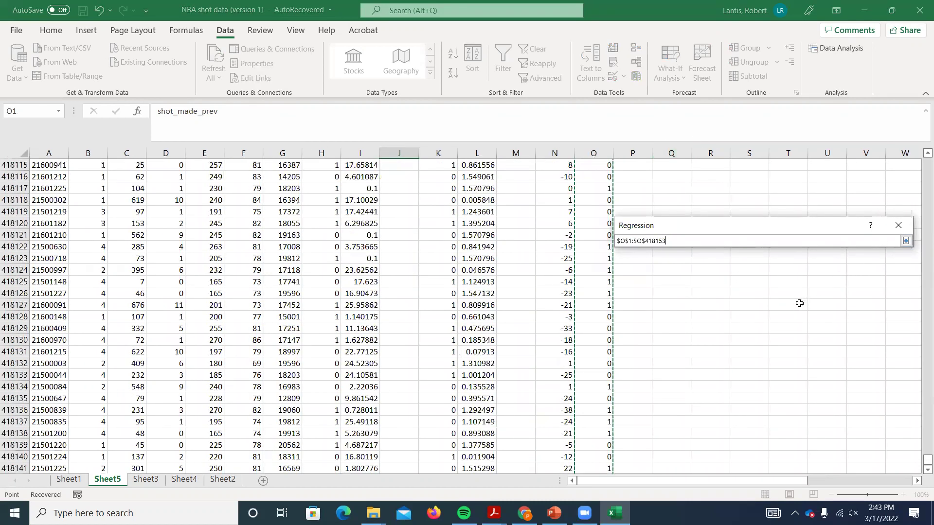
pyautogui.scroll(12, 607, 305)
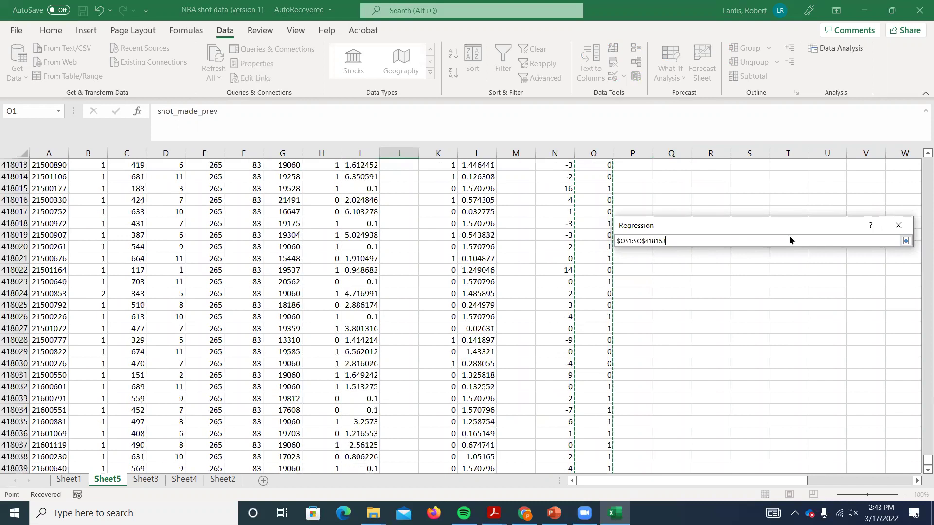
pyautogui.click(906, 241)
# - Set the Regression X range to the predictor columns period through the point-gap column, $B$1:$N$418153
pyautogui.click(822, 273)
pyautogui.moveTo(927, 458); pyautogui.dragTo(919, 157)
pyautogui.moveTo(64, 167); pyautogui.dragTo(594, 167)
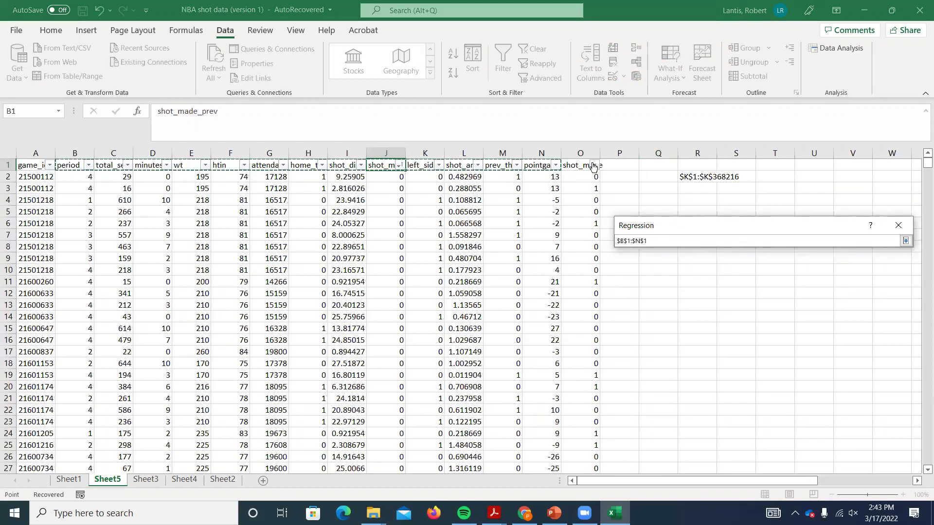
pyautogui.hotkey('ctrl', 'shift', 'Down')
# - Look through the shot_made_prev column on Sheet5 to find where its filled values end and the blank rows begin
pyautogui.scroll(-2, 487, 369)
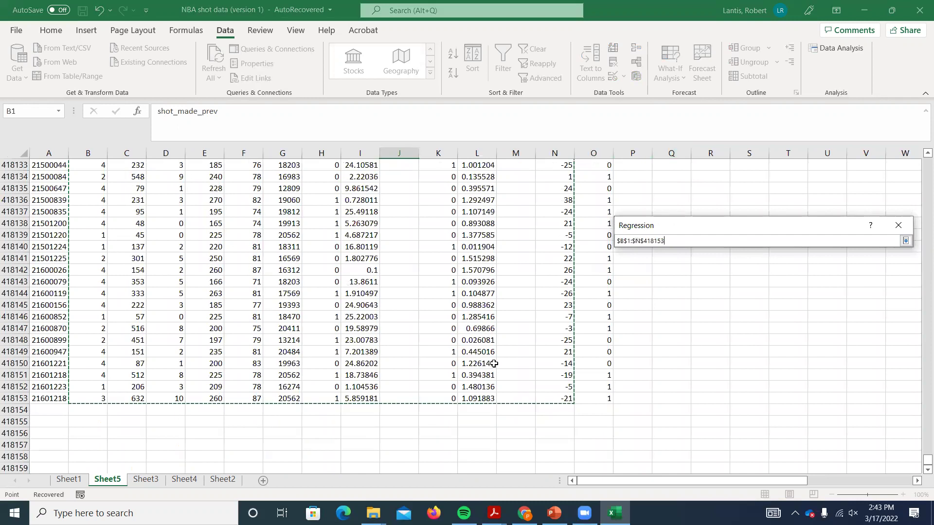
pyautogui.scroll(5, 462, 341)
pyautogui.scroll(12, 535, 331)
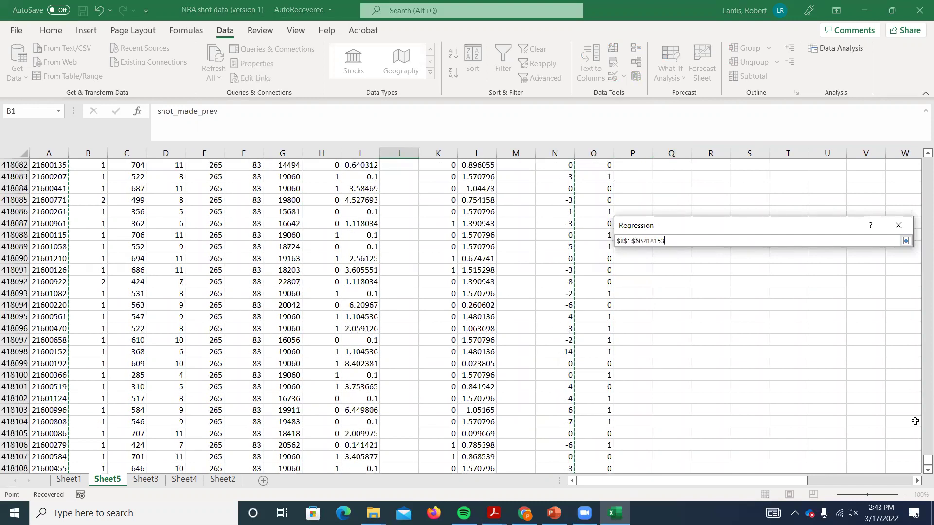
pyautogui.moveTo(920, 458); pyautogui.dragTo(920, 394)
pyautogui.scroll(-20, 421, 301)
pyautogui.scroll(-20, 919, 425)
pyautogui.scroll(-20, 920, 432)
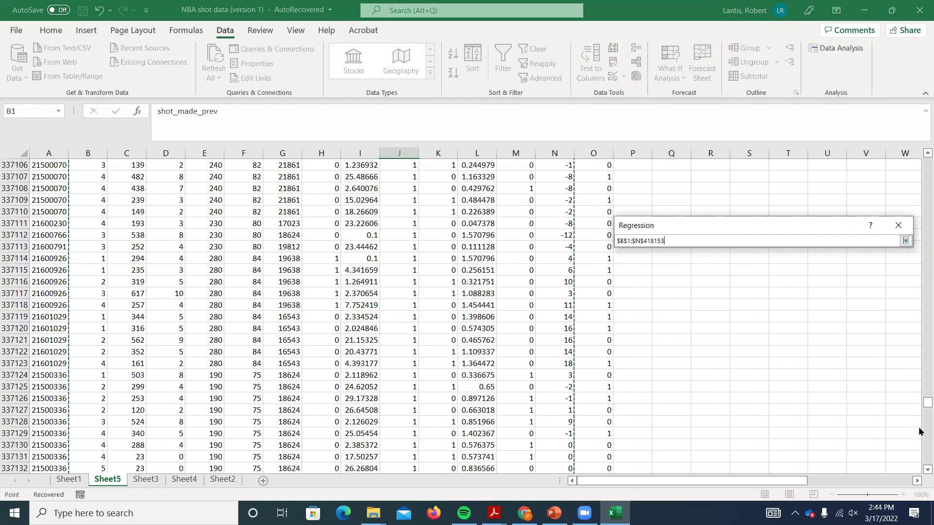
pyautogui.scroll(-20, 919, 432)
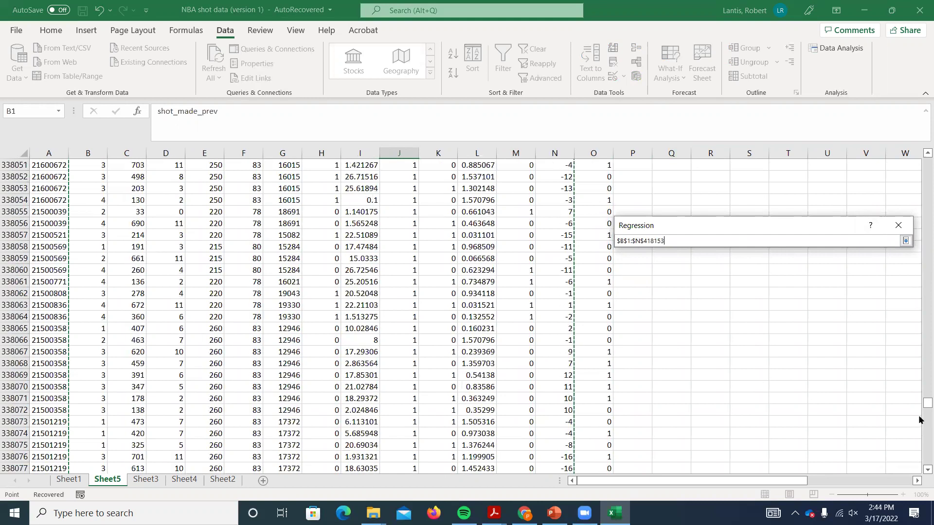
pyautogui.moveTo(920, 414); pyautogui.dragTo(919, 441)
pyautogui.scroll(-20, 434, 265)
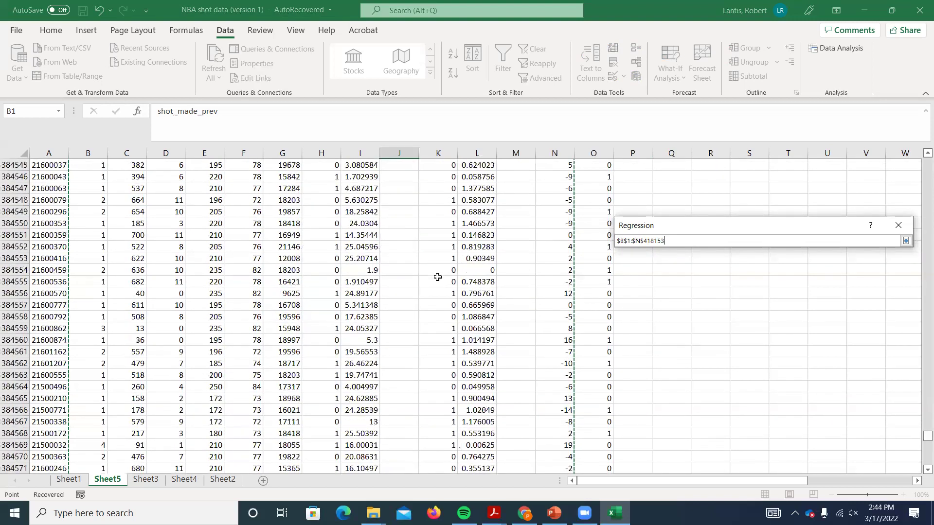
pyautogui.scroll(19, 435, 278)
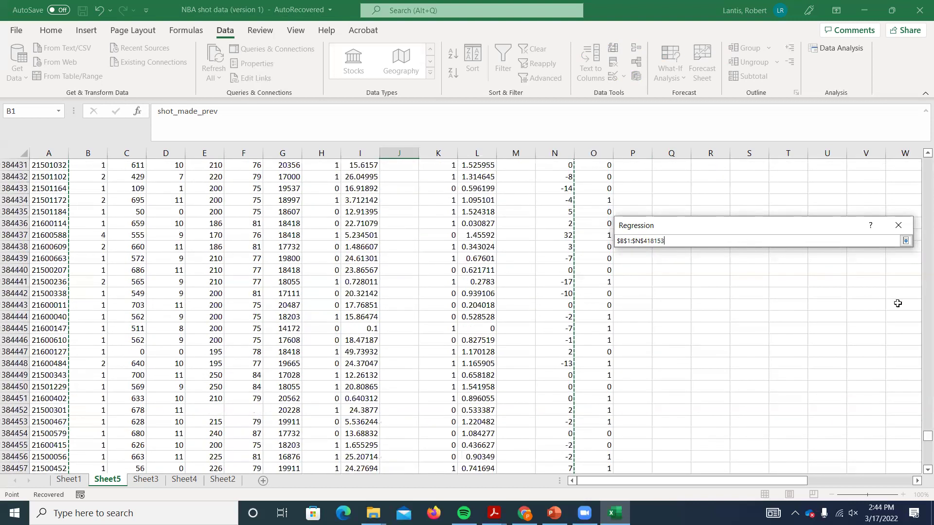
pyautogui.click(920, 303)
pyautogui.click(921, 303)
pyautogui.click(920, 303)
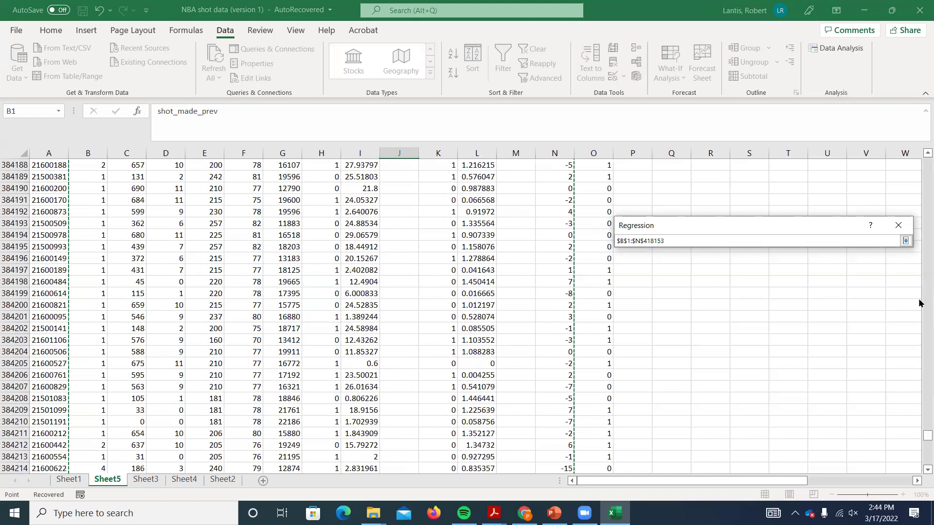
pyautogui.click(920, 303)
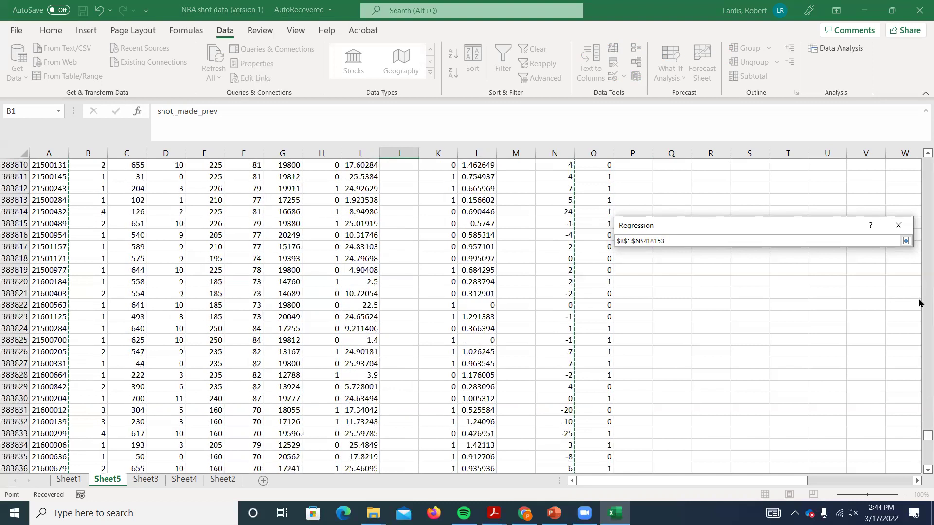
pyautogui.click(921, 303)
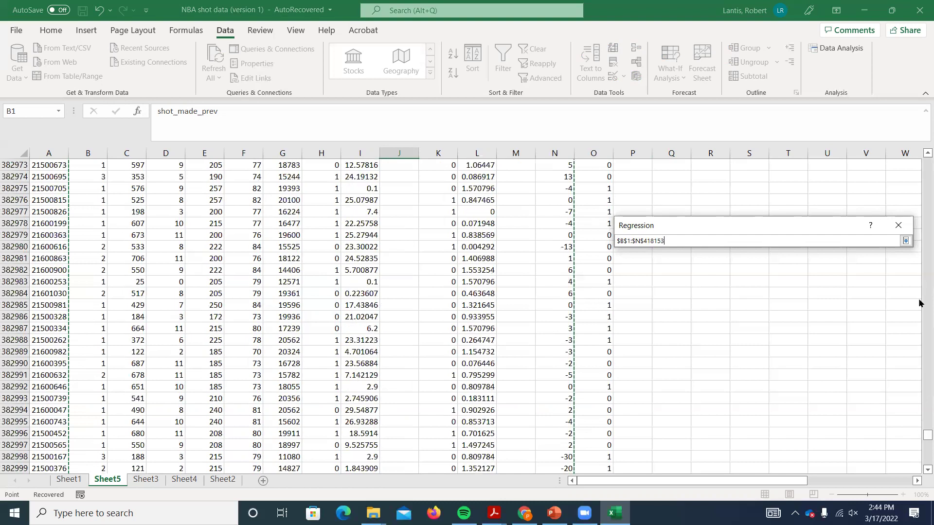
pyautogui.click(920, 303)
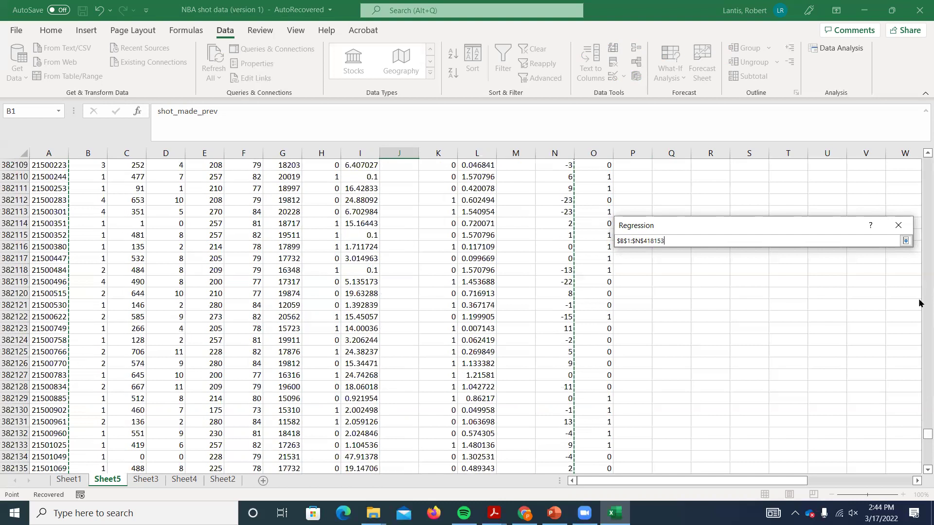
pyautogui.click(921, 304)
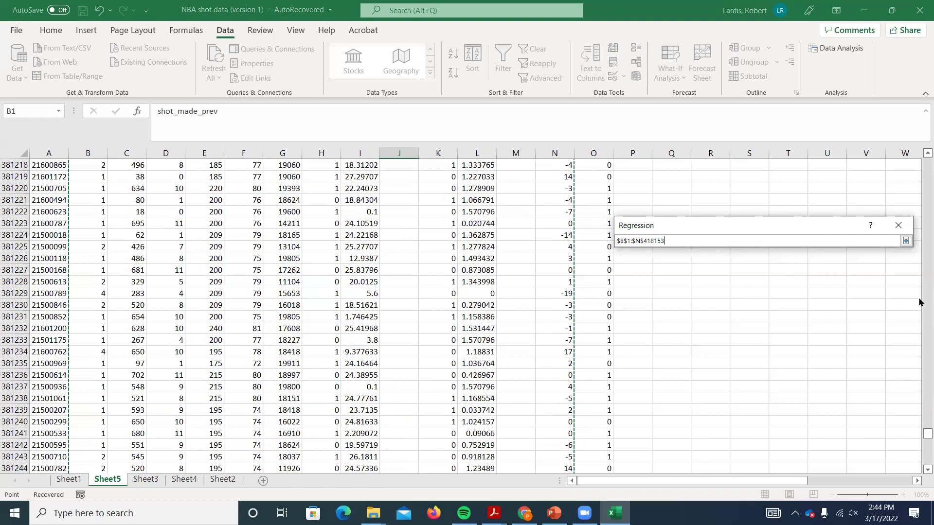
pyautogui.moveTo(921, 438); pyautogui.dragTo(920, 417)
pyautogui.click(919, 406)
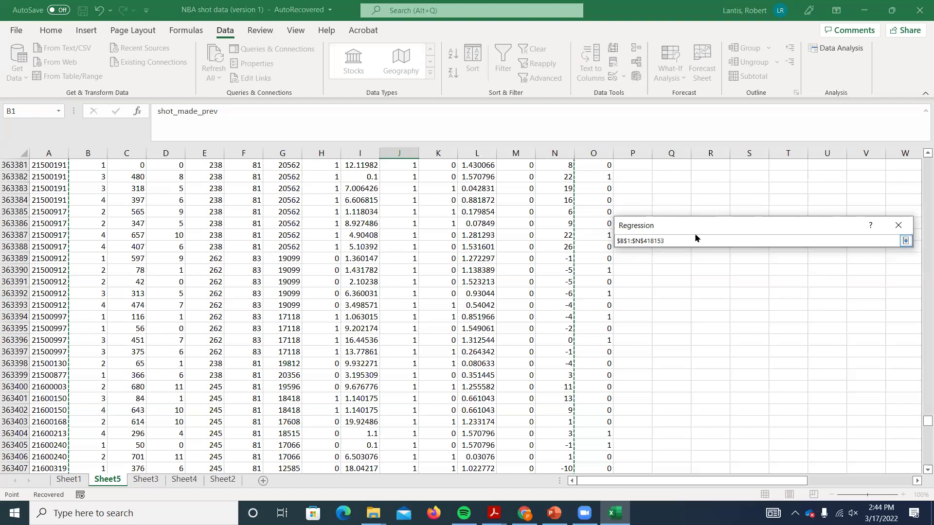
# - Shorten the Regression input ranges to the filled rows: X range $B$1:$N$363392 and Y range $O$1:$O$363392
pyautogui.press('BackSpace')
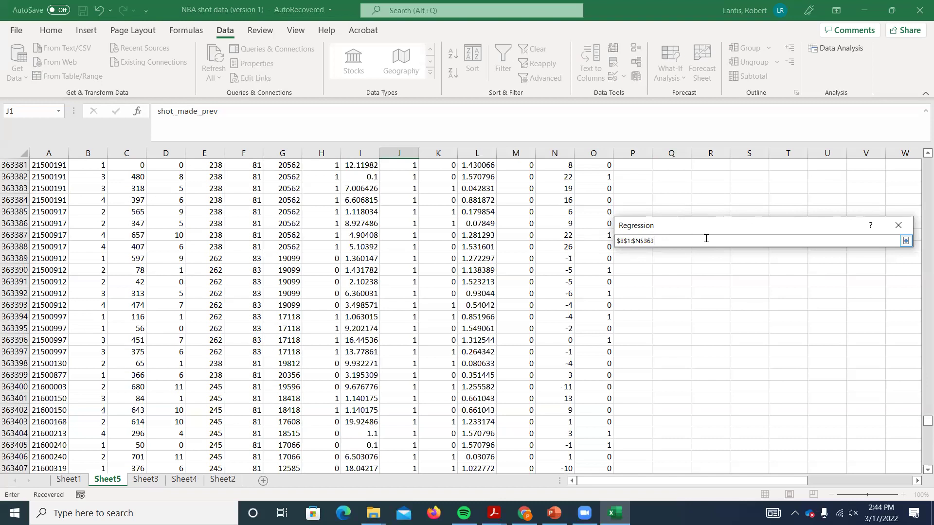
pyautogui.click(906, 241)
pyautogui.moveTo(797, 272); pyautogui.dragTo(775, 272)
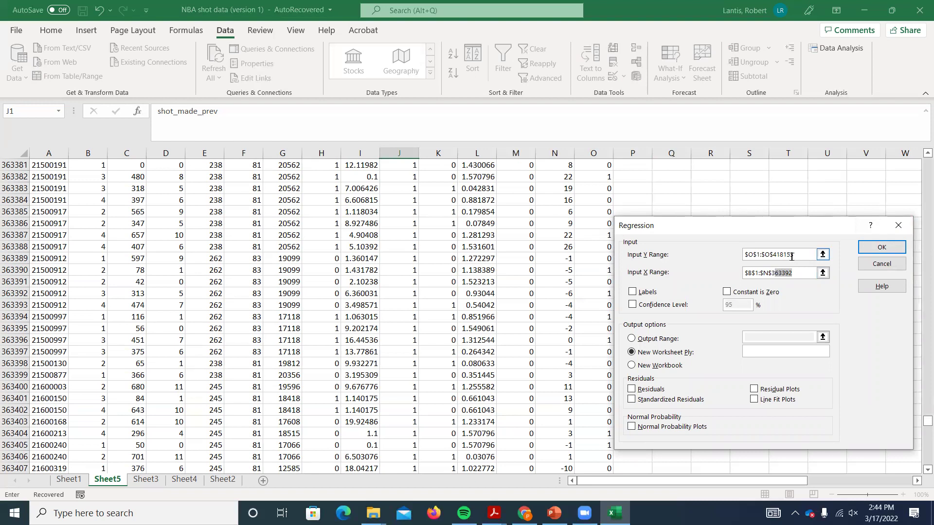
pyautogui.hotkey('shift', 'Left')
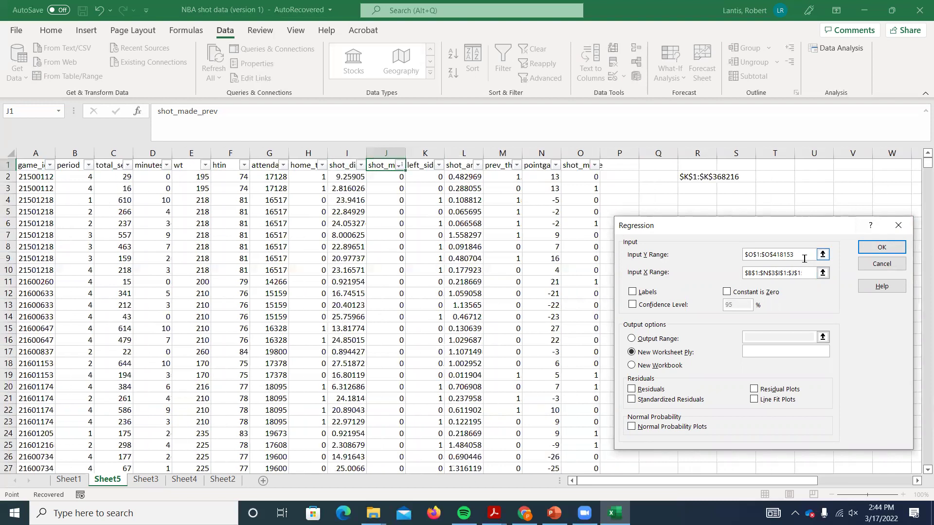
pyautogui.hotkey('ctrl', 'z')
pyautogui.click(807, 252)
pyautogui.click(794, 271)
# - Turn on Labels and try to run the regression to a new worksheet
pyautogui.click(633, 292)
pyautogui.click(882, 247)
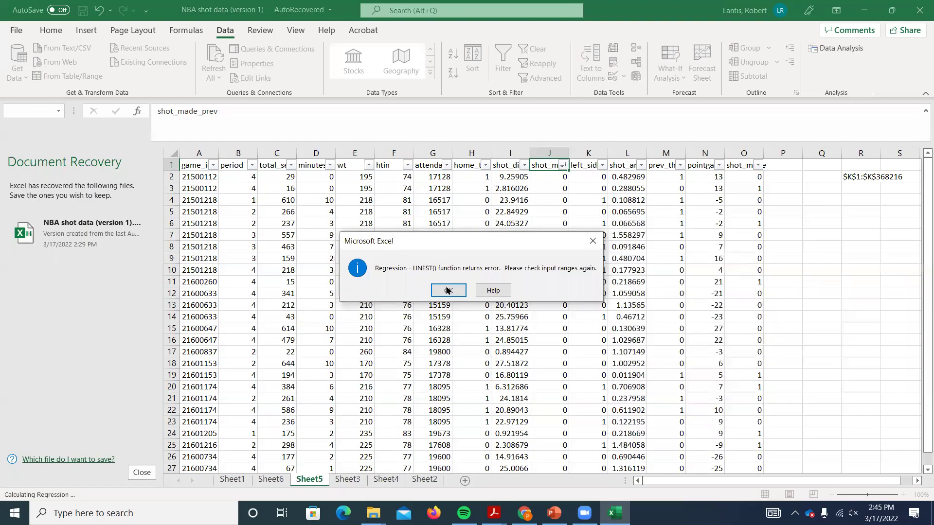
pyautogui.click(448, 290)
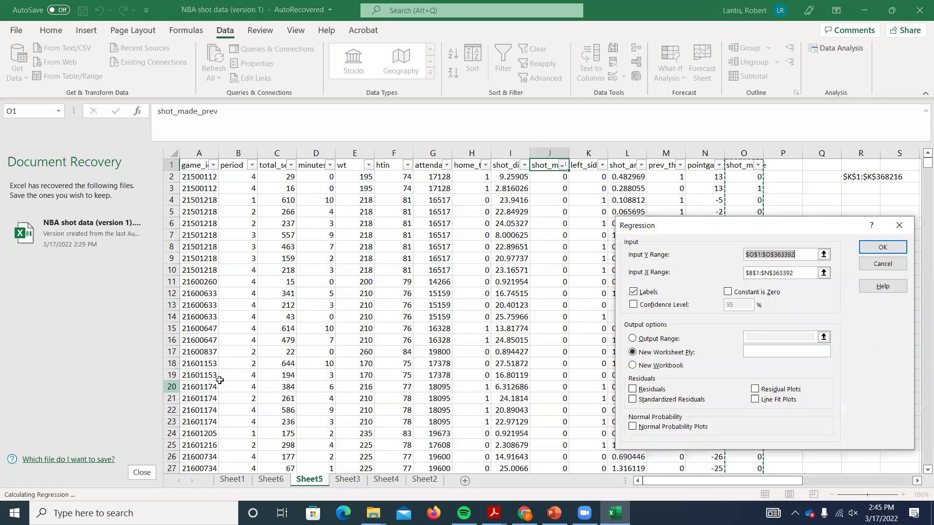
# - Try the regression again with the same ranges, and cancel out of the analysis
pyautogui.click(804, 275)
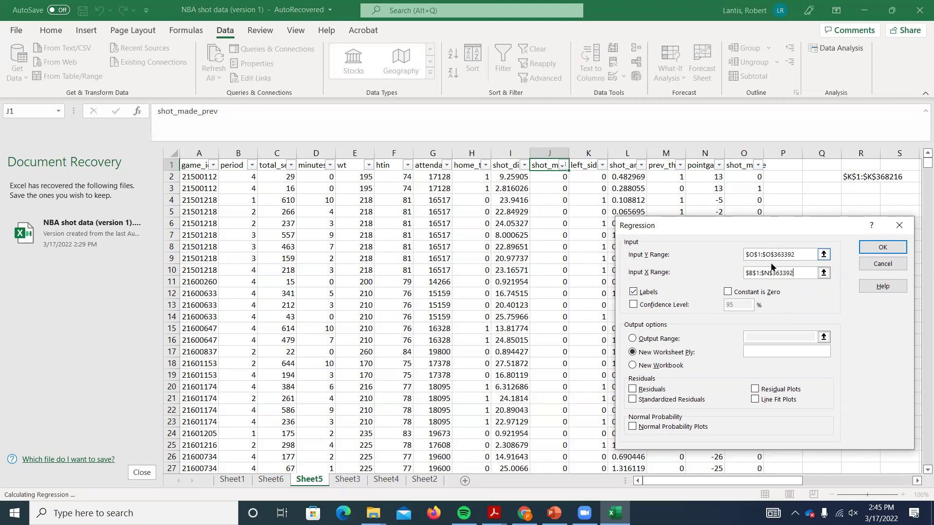
pyautogui.click(873, 249)
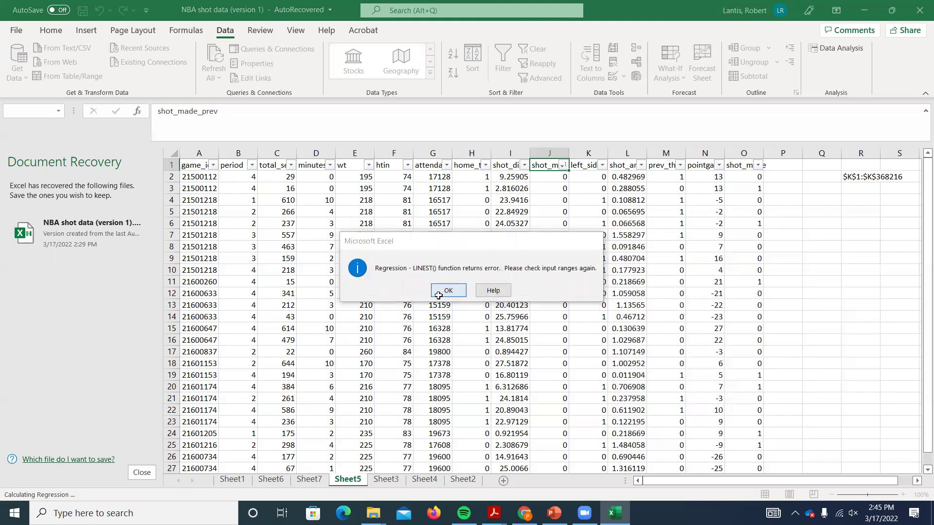
pyautogui.click(444, 290)
pyautogui.click(884, 247)
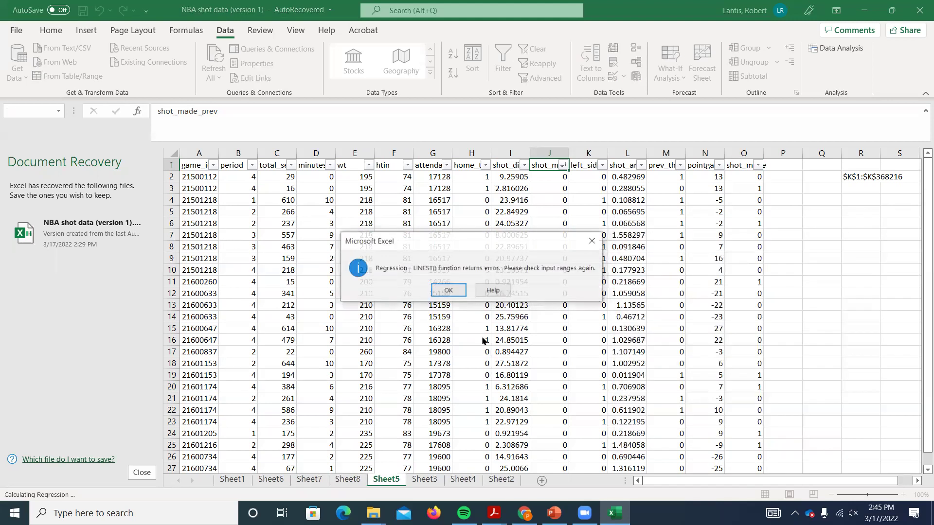
pyautogui.click(447, 290)
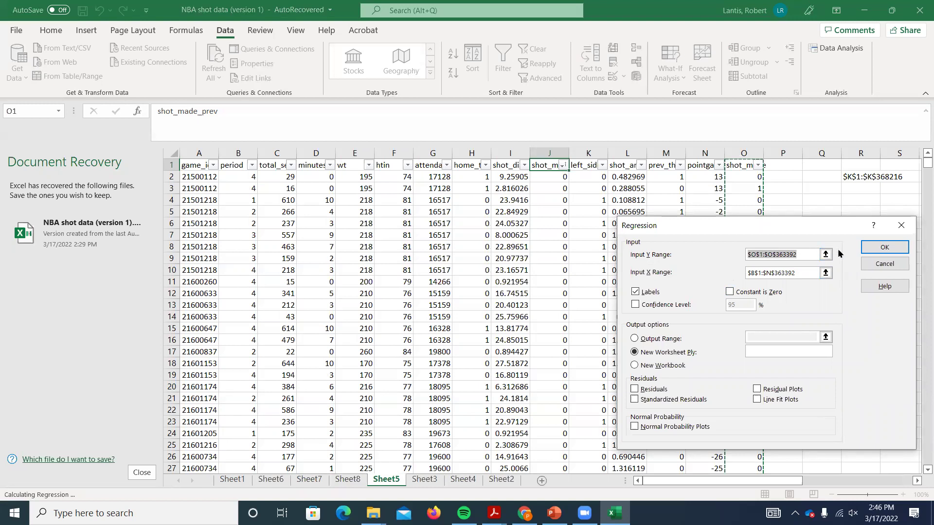
pyautogui.click(879, 265)
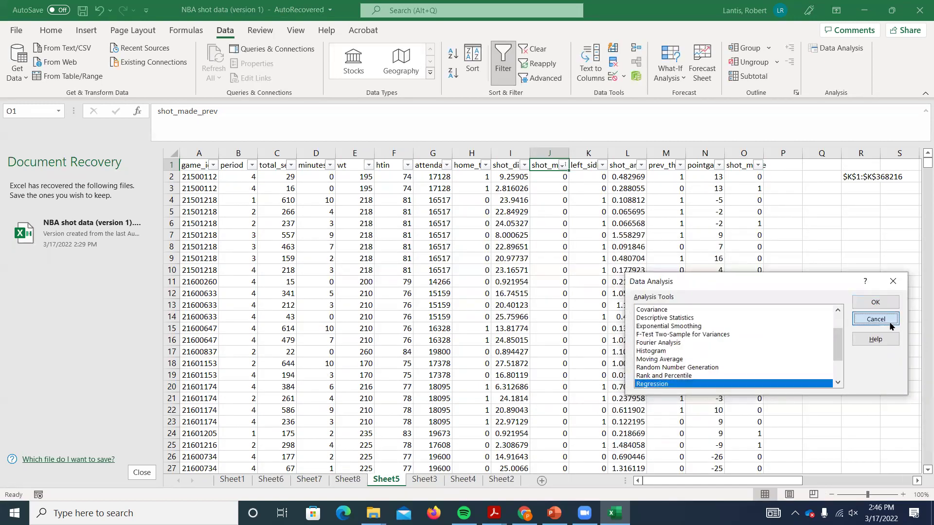
pyautogui.click(878, 319)
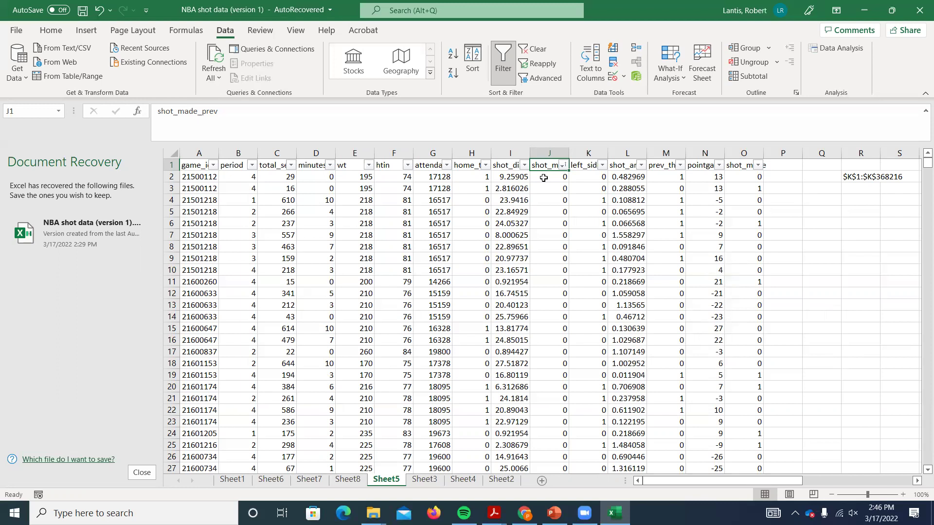
# - Close the Document Recovery pane and check the new worksheets that the regression attempts added
pyautogui.click(141, 472)
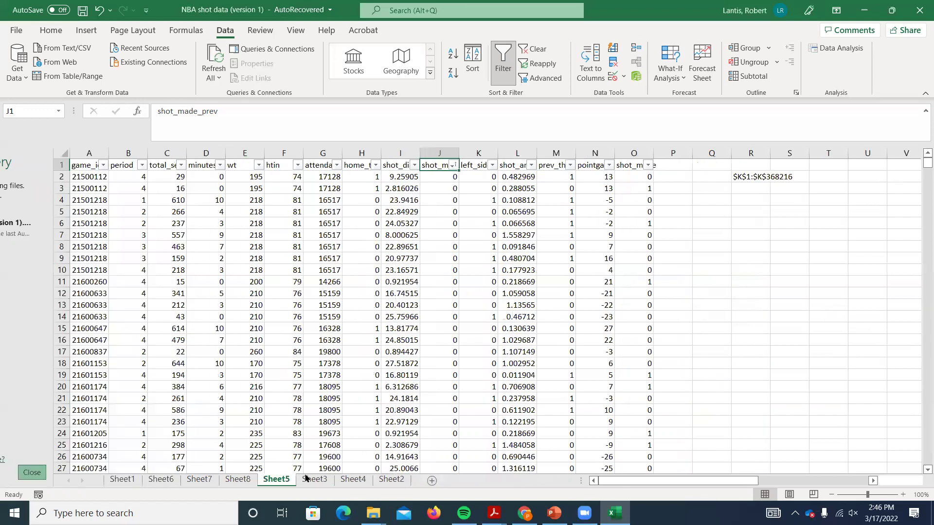
pyautogui.click(300, 480)
pyautogui.click(261, 479)
pyautogui.click(171, 481)
pyautogui.click(148, 480)
pyautogui.click(220, 481)
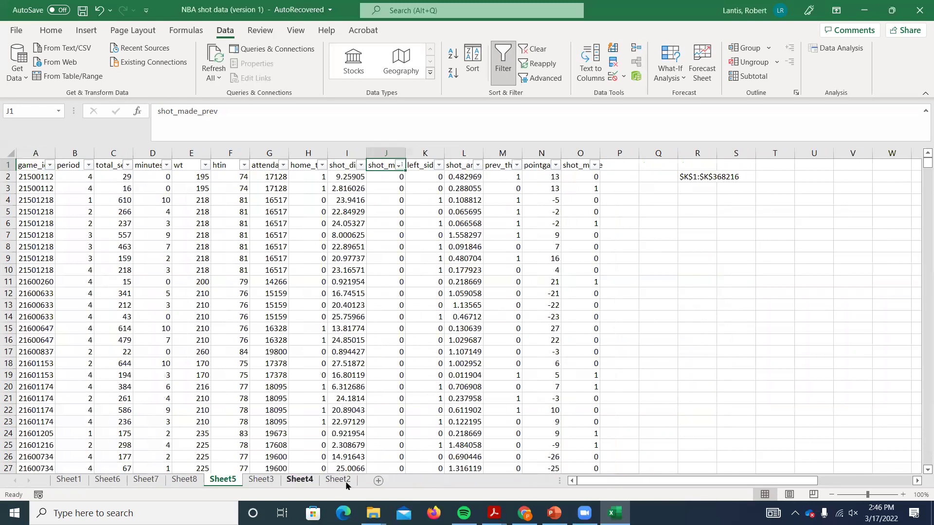
# - Review the earlier regression outputs on Sheet4 and Sheet3, and the original shot data on Sheet1
pyautogui.click(262, 480)
pyautogui.click(293, 482)
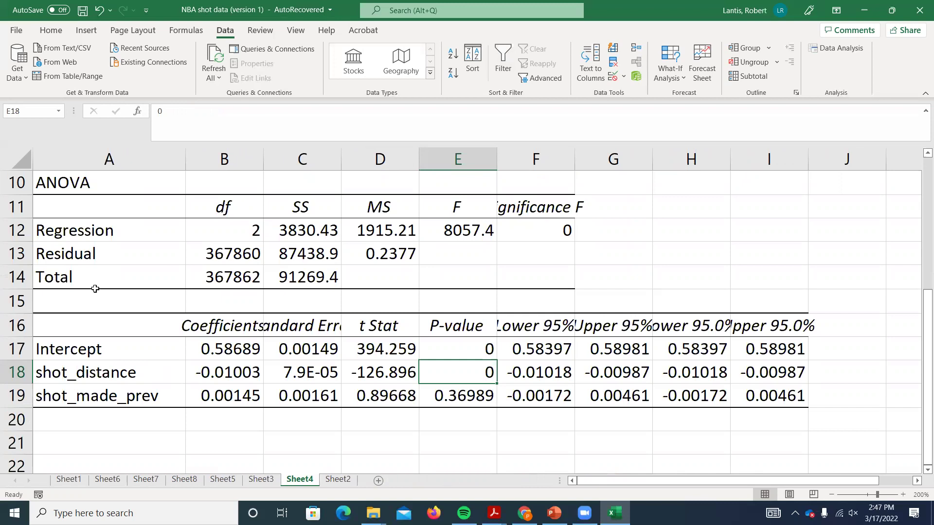
pyautogui.click(265, 481)
pyautogui.click(77, 482)
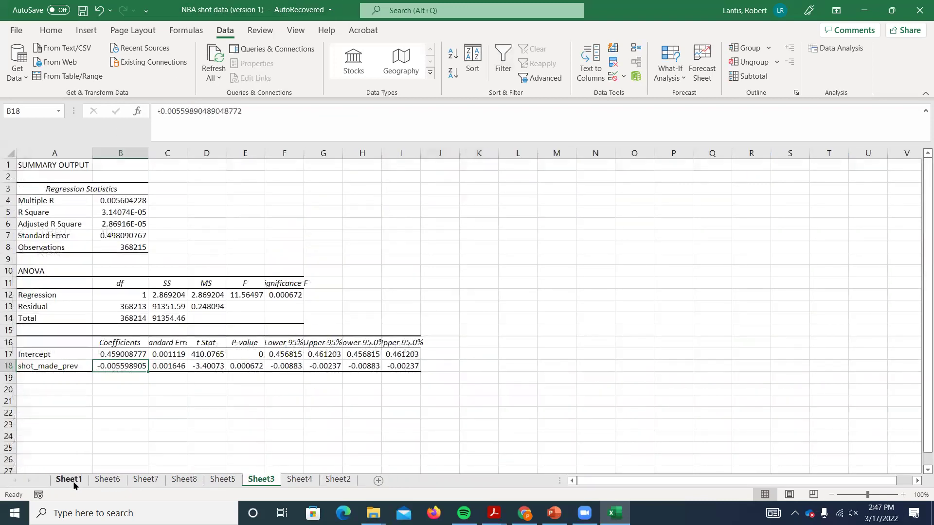
pyautogui.moveTo(920, 460); pyautogui.dragTo(889, 116)
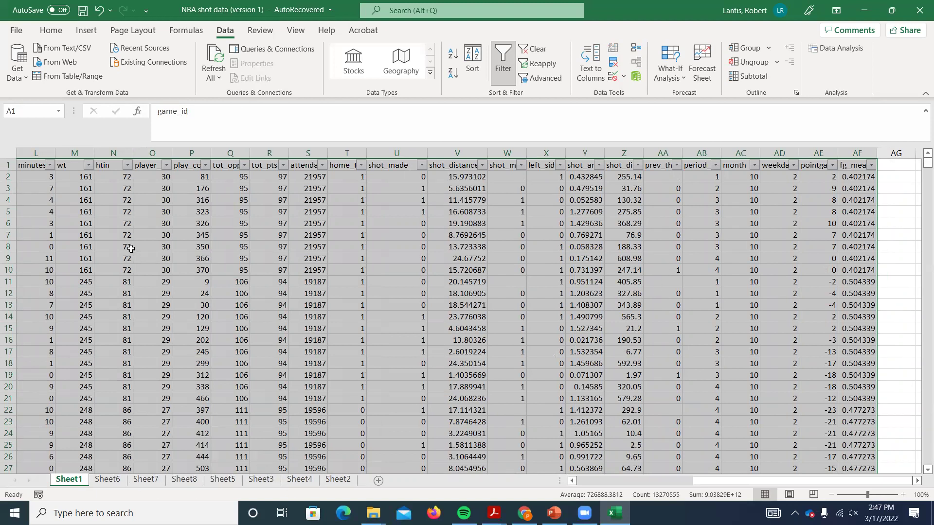
pyautogui.click(141, 213)
# - Delete the three blank worksheets Sheet6, Sheet7 and Sheet8
pyautogui.click(120, 478)
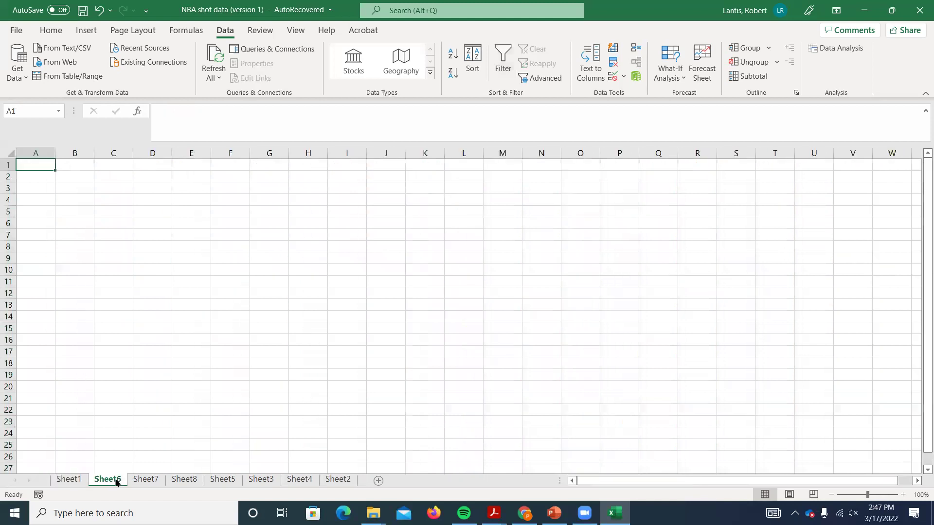
pyautogui.rightClick(117, 480)
pyautogui.click(144, 328)
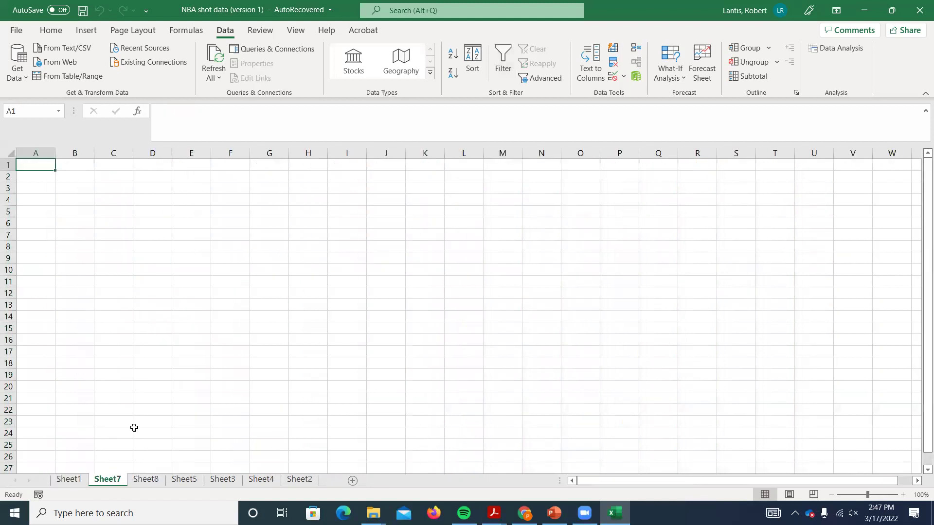
pyautogui.rightClick(116, 479)
pyautogui.click(148, 326)
pyautogui.rightClick(113, 479)
pyautogui.click(143, 327)
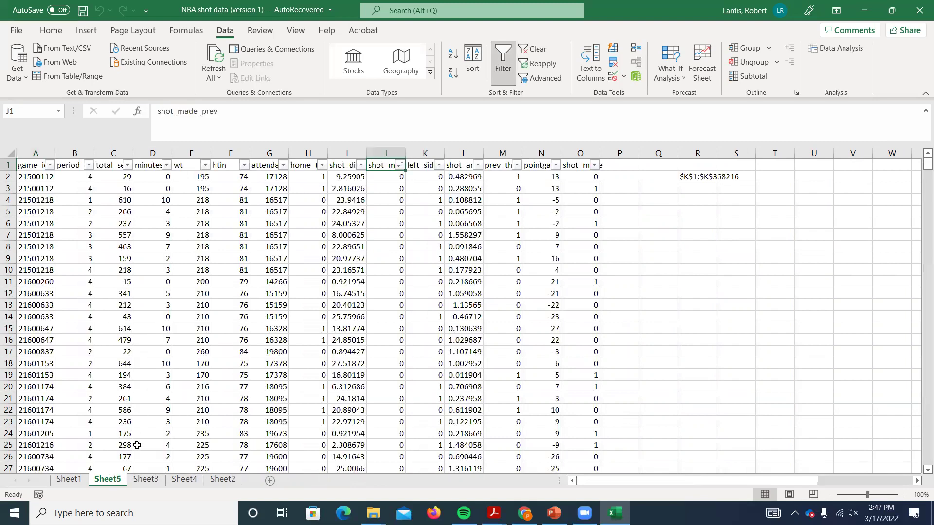
# - Return to Sheet5 and go through its columns one by one, from the empty column after shot_made back to the period values
pyautogui.click(141, 480)
pyautogui.click(114, 479)
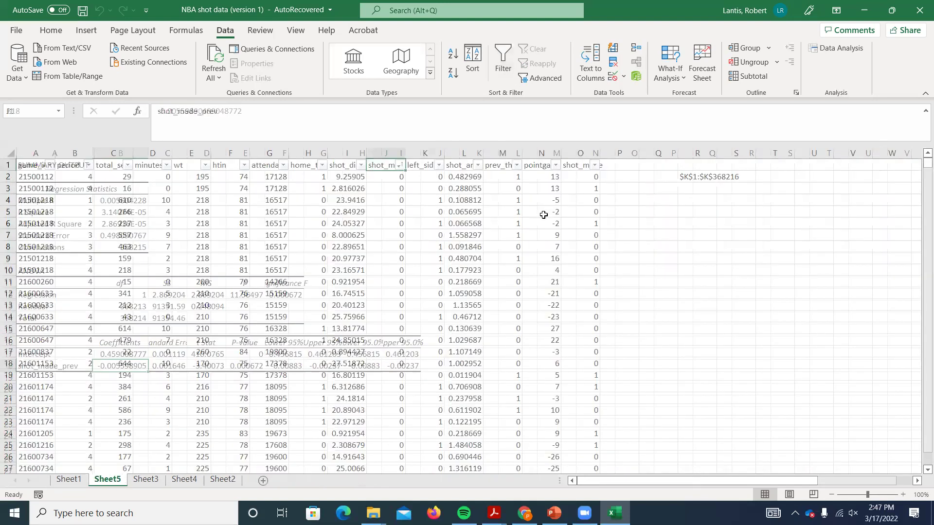
pyautogui.click(627, 176)
pyautogui.press('Down')
pyautogui.press('Left')
pyautogui.press('Left')
pyautogui.press('Left')
pyautogui.press('Left')
pyautogui.press('Left')
pyautogui.press('Left')
pyautogui.press('Left')
pyautogui.press('Left')
pyautogui.press('Left')
pyautogui.press('Left')
pyautogui.press('Left')
pyautogui.press('Left')
pyautogui.press('Left')
pyautogui.press('Left')
pyautogui.press('Up')
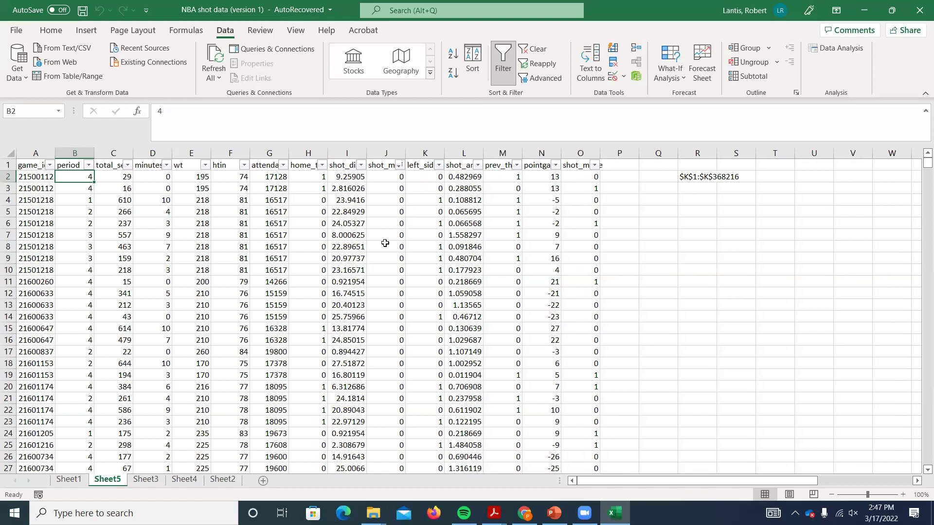
# - Add the header "Quarter 1" in P1, the first empty column after shot_made
pyautogui.click(621, 167)
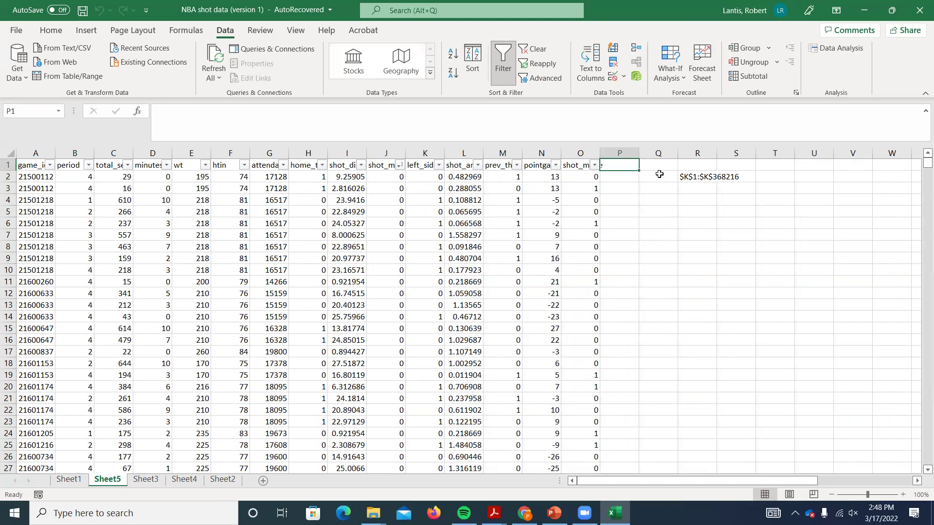
pyautogui.write('Quarter 1')
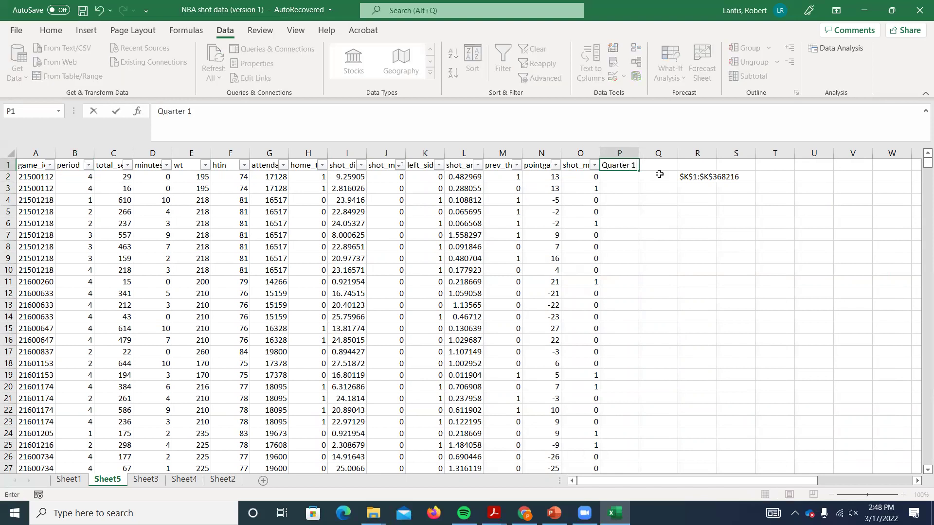
pyautogui.press('Return')
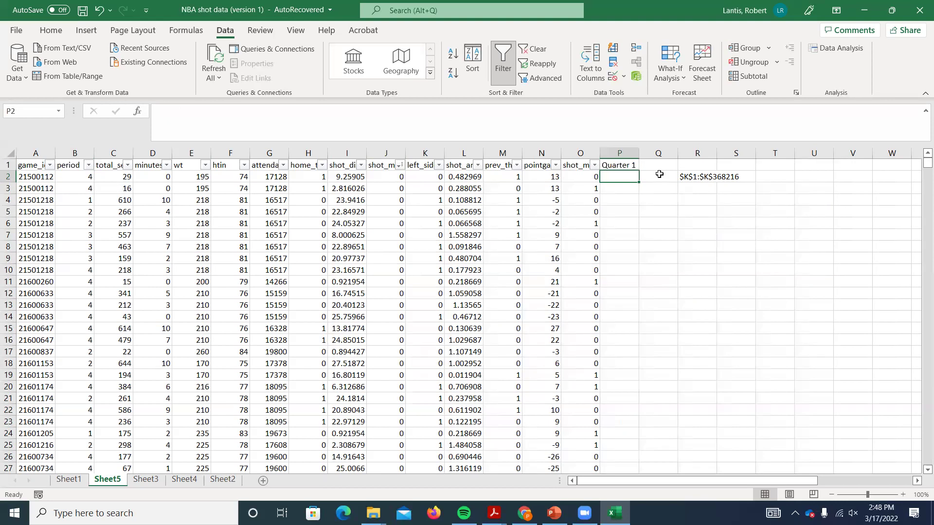